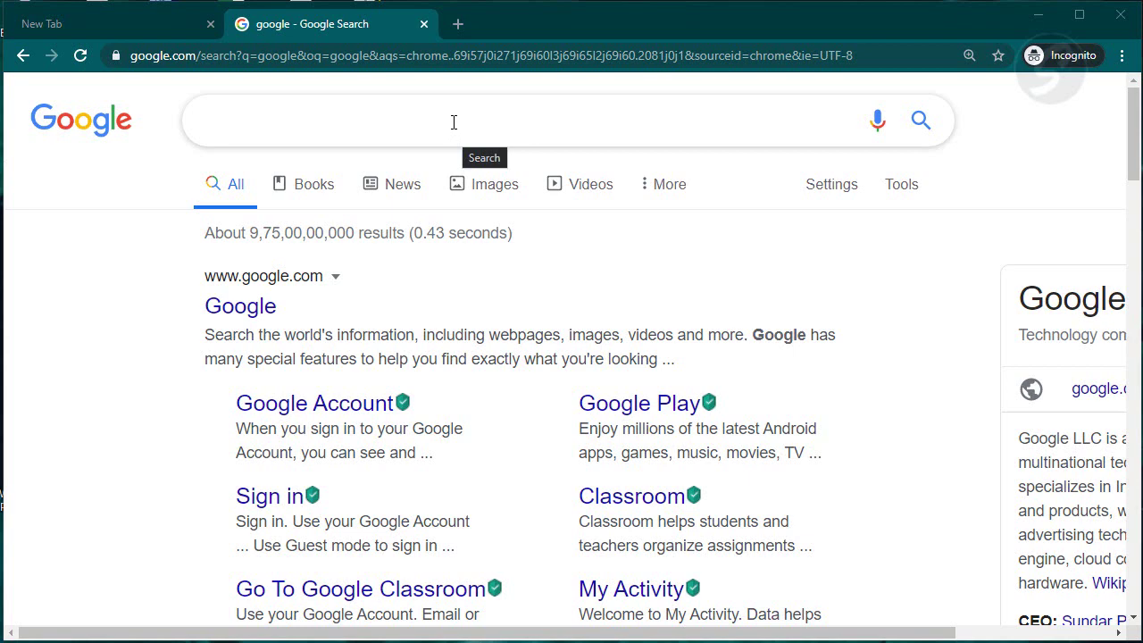
# Search for "google forms" and open the "Google Forms – create and ..." result
pyautogui.click(402, 128)
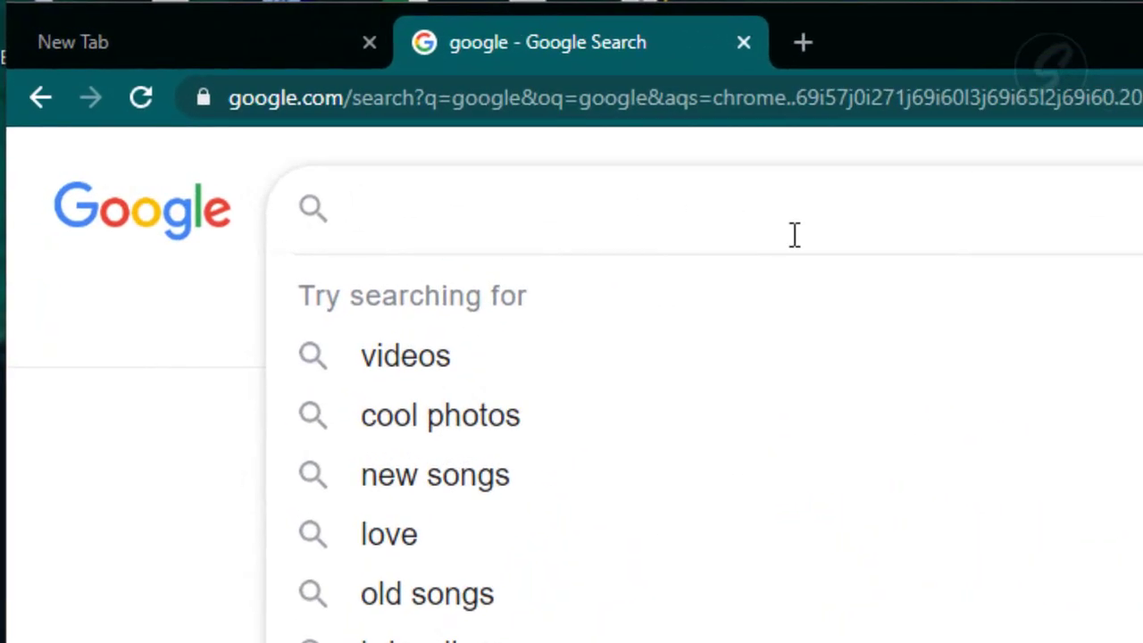
pyautogui.write('google form')
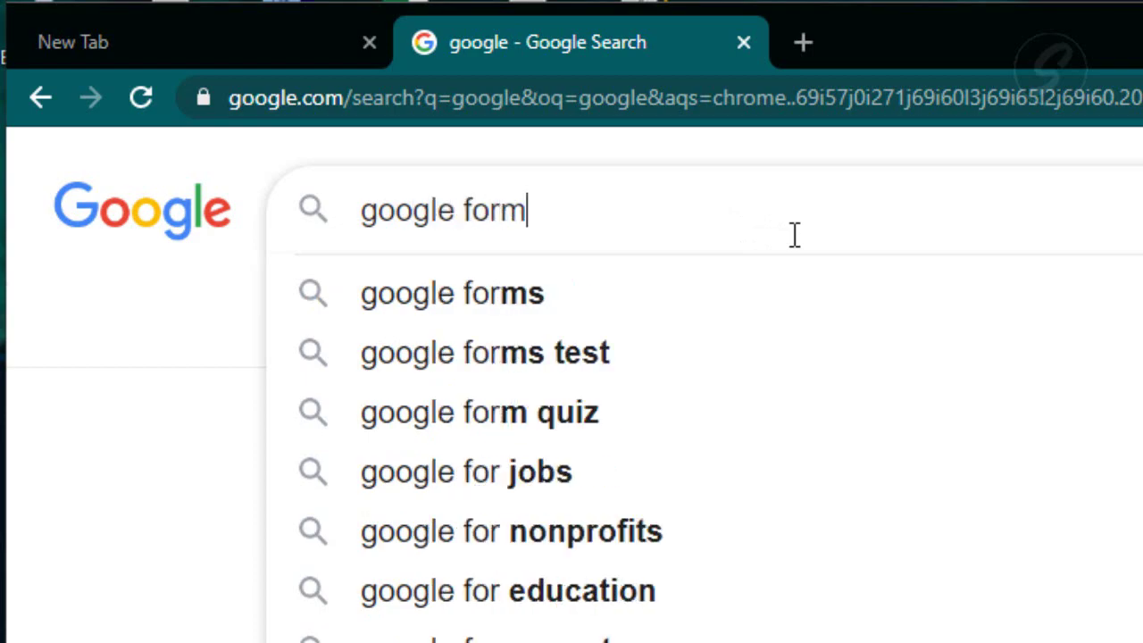
pyautogui.write('s')
pyautogui.press('Return')
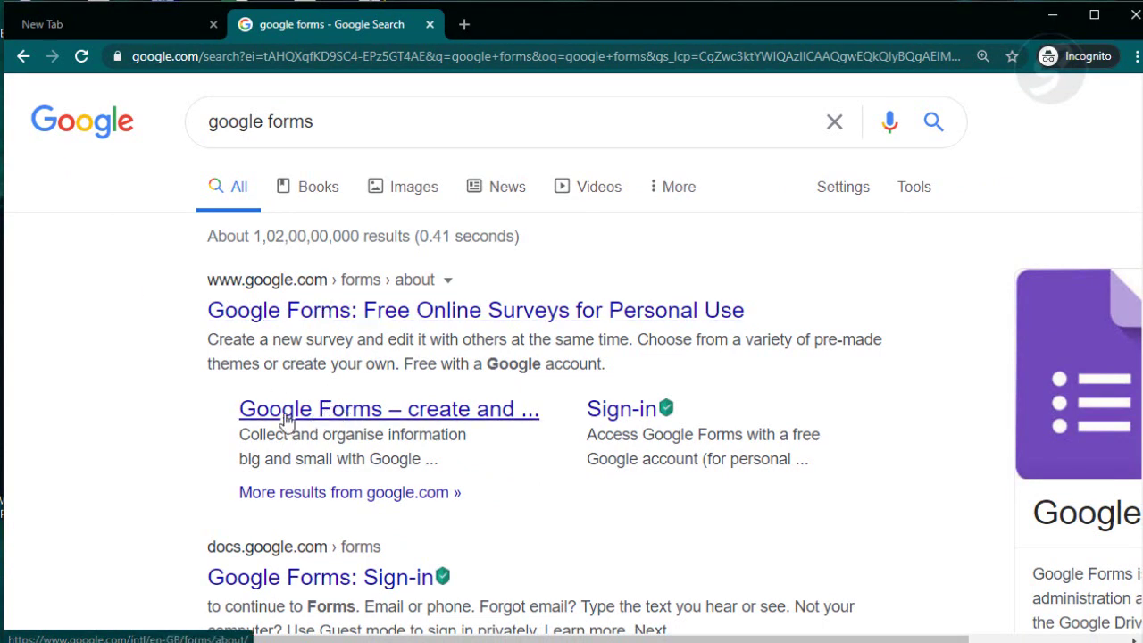
pyautogui.click(451, 416)
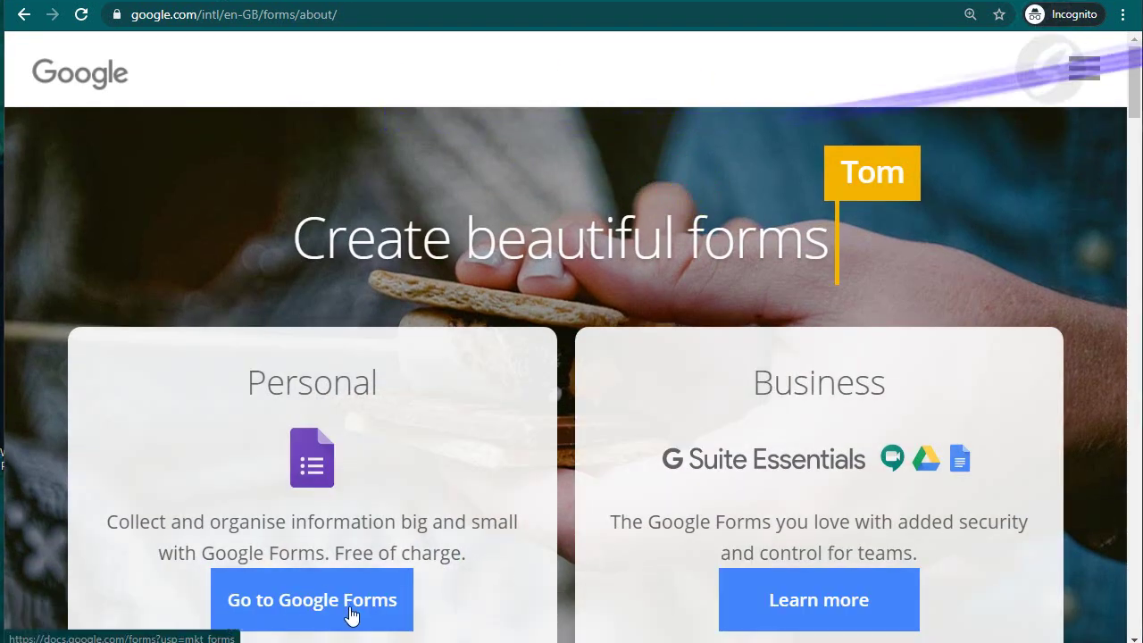
# Go to the Personal version of Google Forms and sign in with the listed account
pyautogui.click(351, 615)
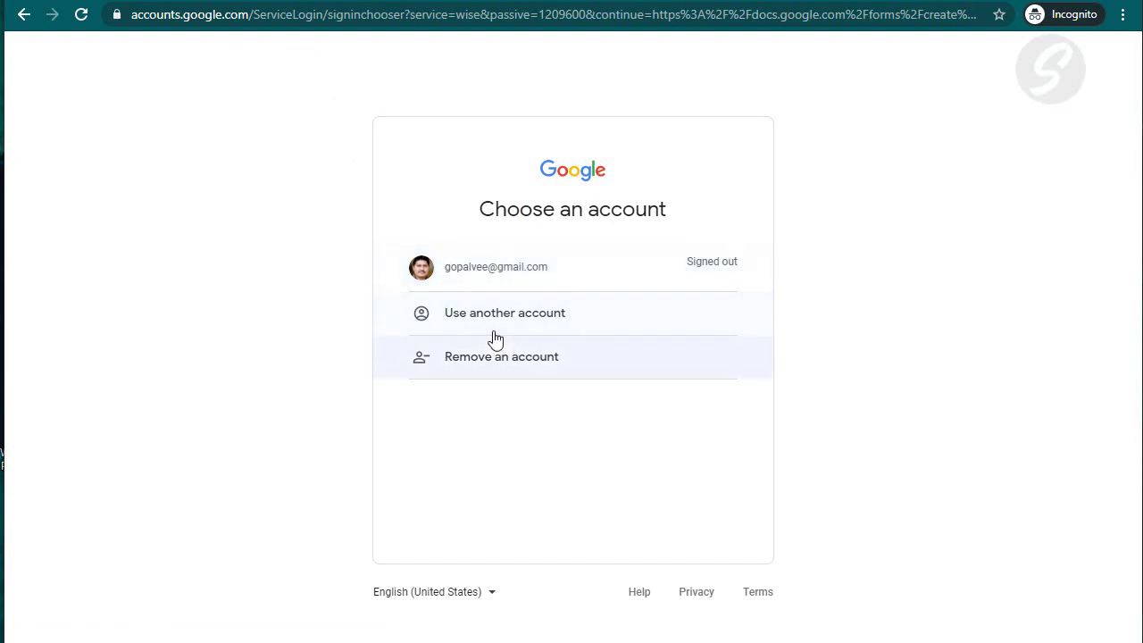
pyautogui.click(566, 273)
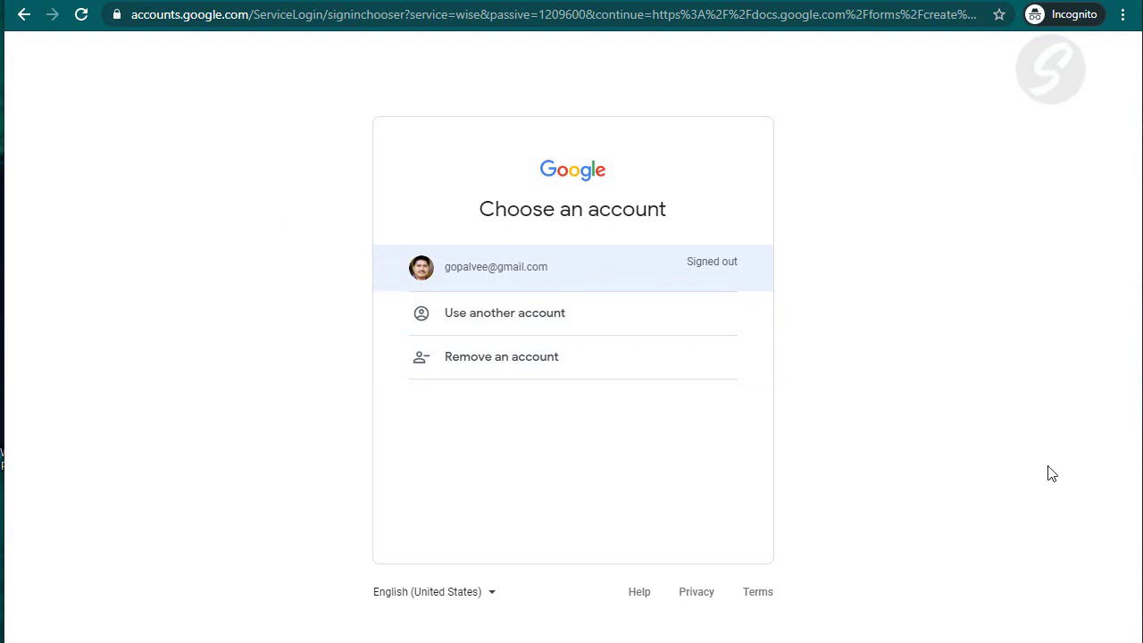
pyautogui.press('Return')
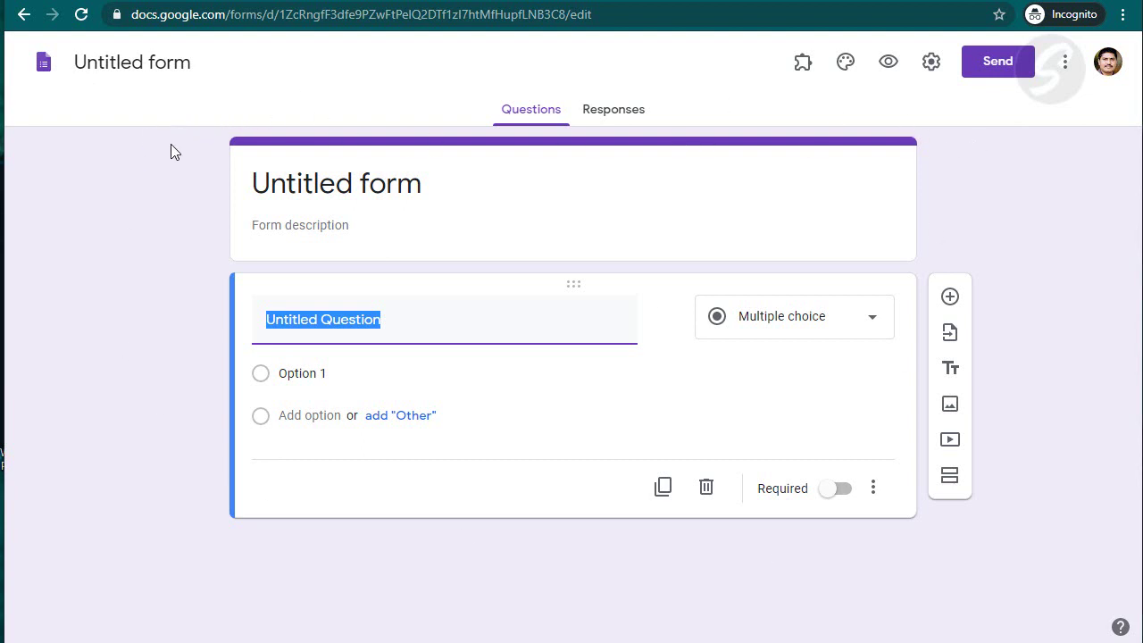
# Name the untitled form "Chemistry Test-1"
pyautogui.click(86, 62)
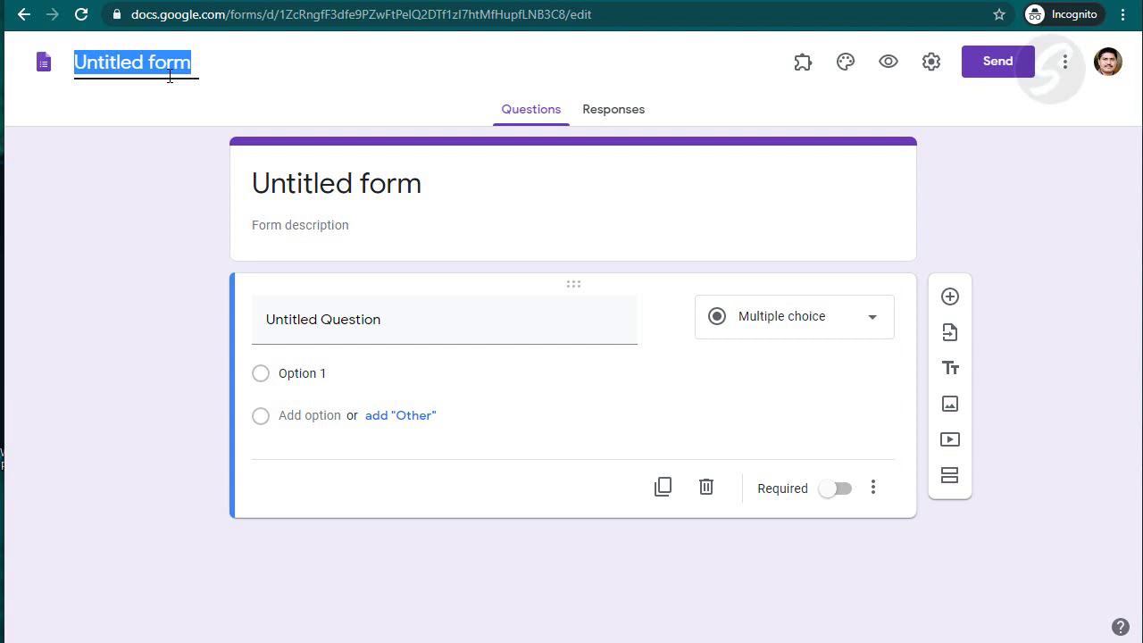
pyautogui.write('CHem')
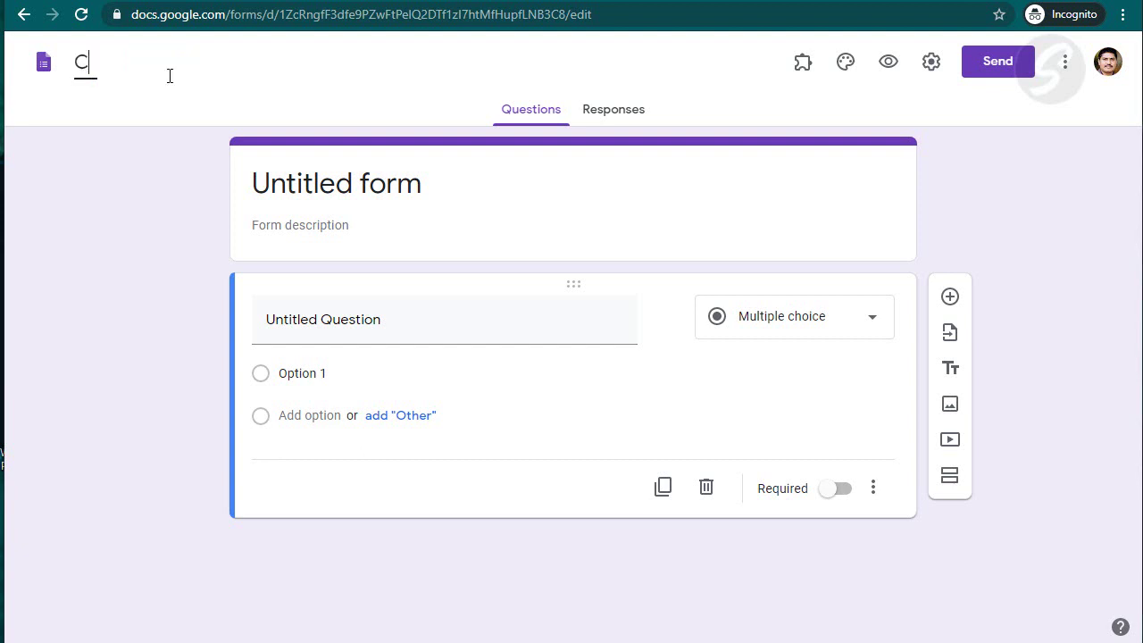
pyautogui.press('BackSpace')
pyautogui.press('BackSpace')
pyautogui.press('BackSpace')
pyautogui.write('hemistry Tt')
pyautogui.press('BackSpace')
pyautogui.write('est')
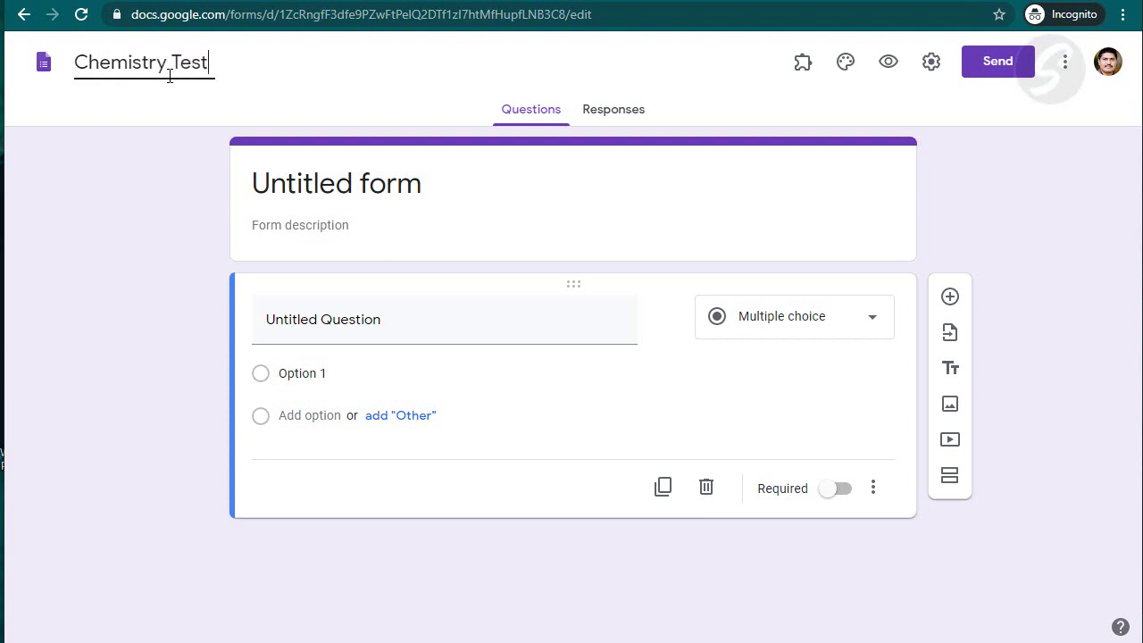
pyautogui.write('-1')
pyautogui.click(150, 161)
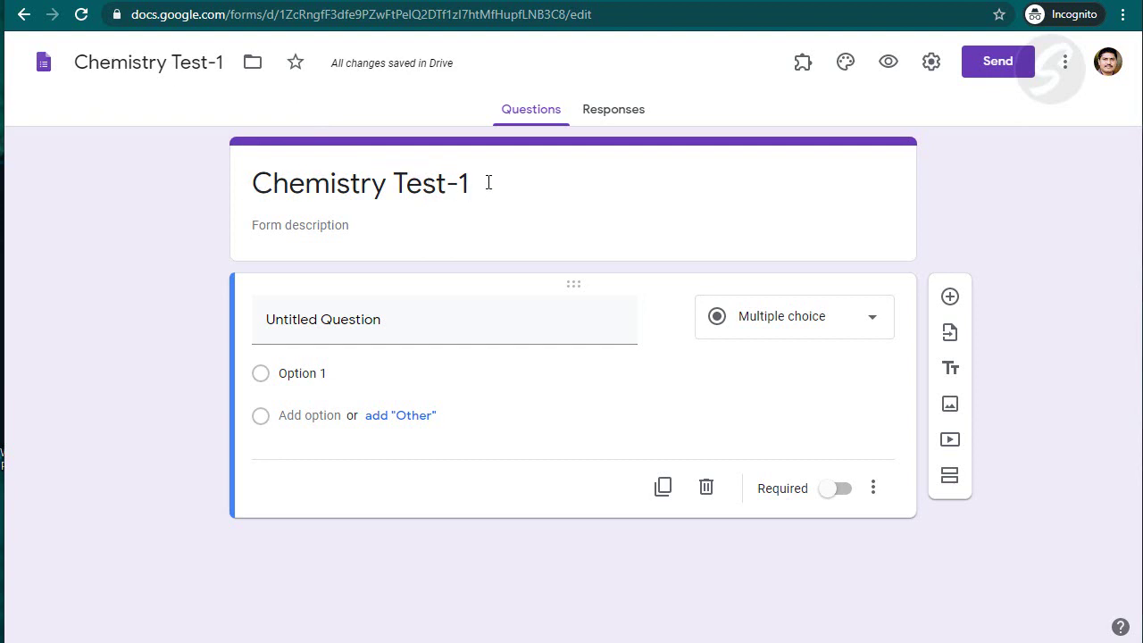
# Enter "Formative Test1" as the form description
pyautogui.click(326, 225)
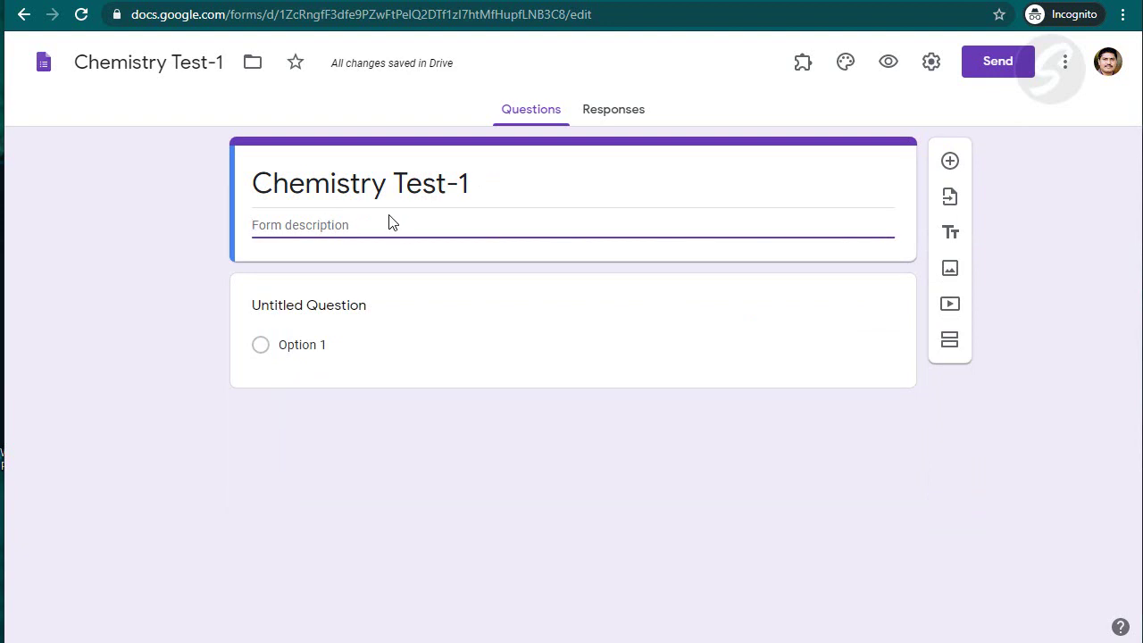
pyautogui.write('Formative ')
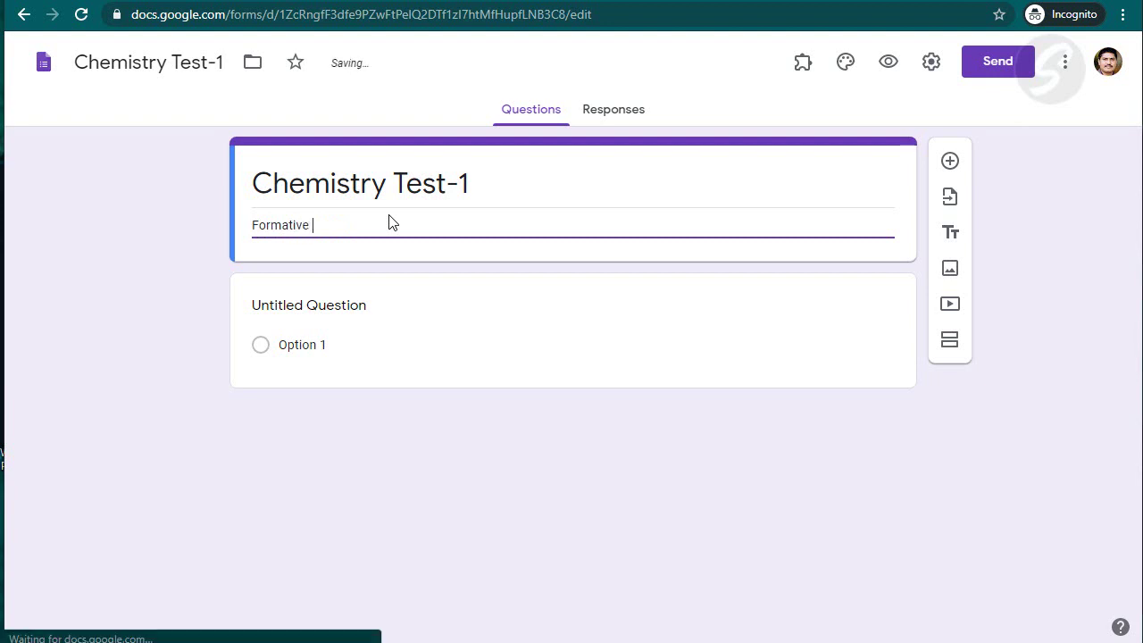
pyautogui.write('Test1')
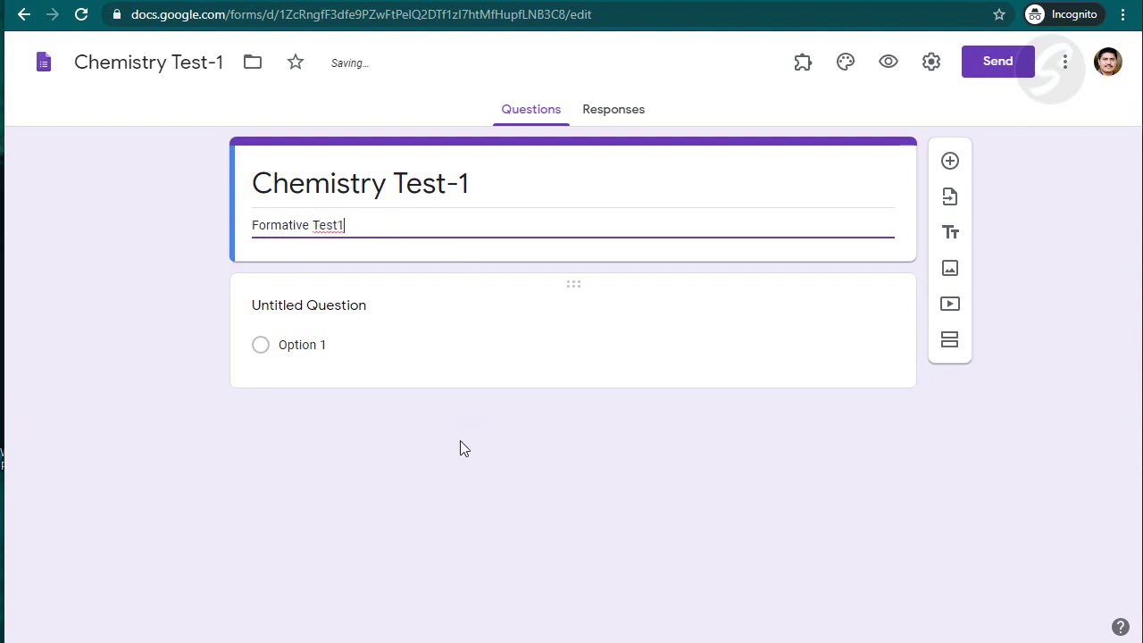
pyautogui.click(460, 475)
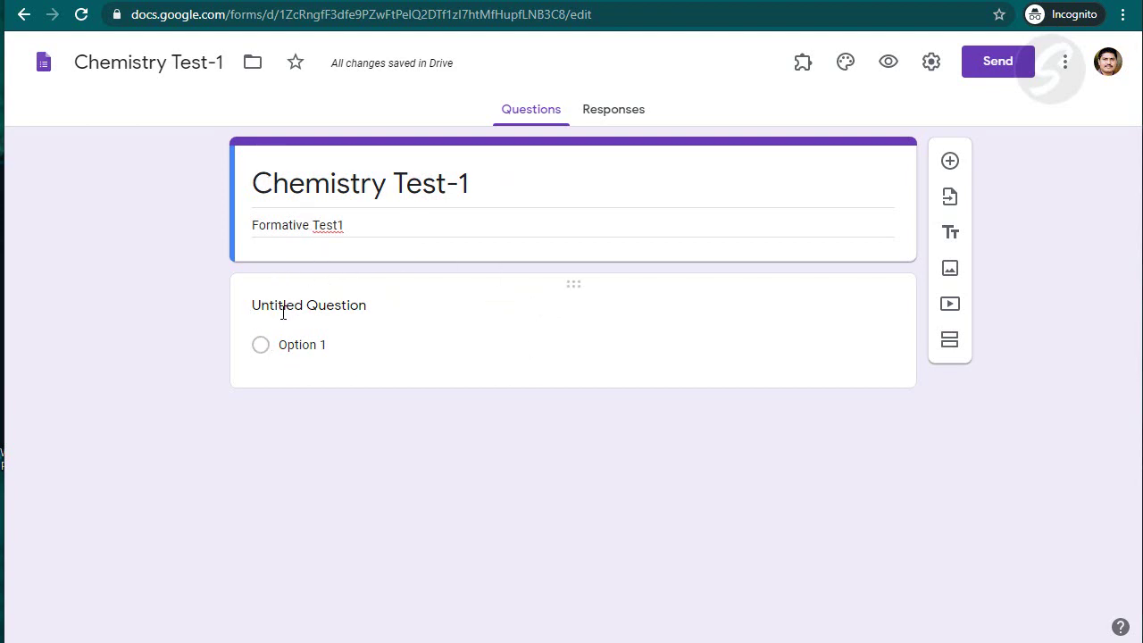
# Enter "Symbol of Aluminium" as the first question and set its type to Multiple choice
pyautogui.click(356, 305)
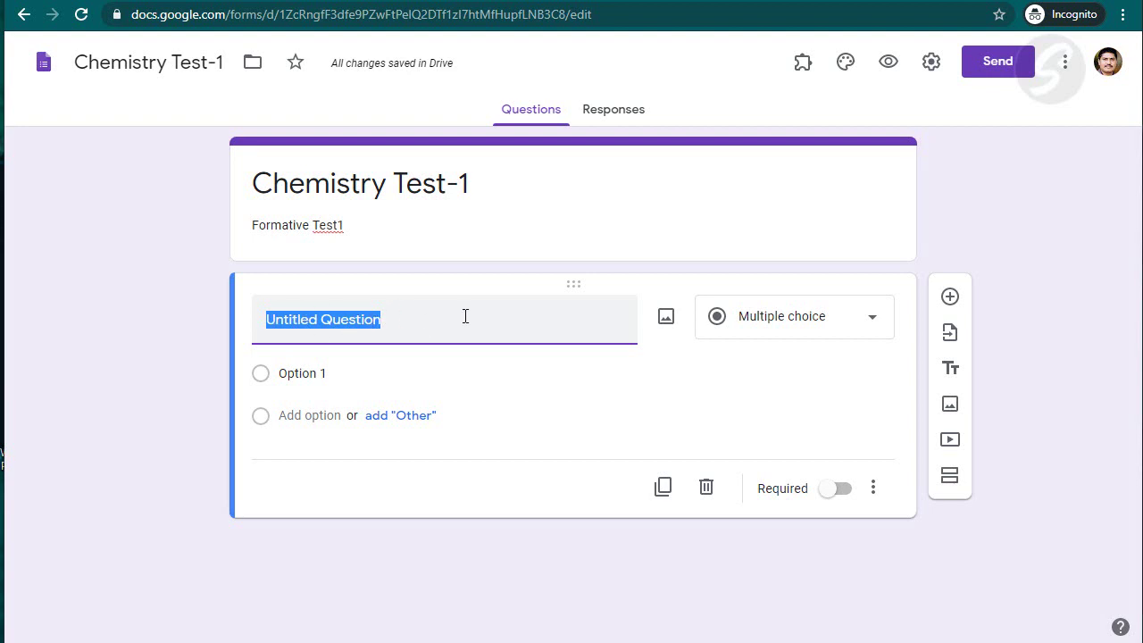
pyautogui.click(873, 325)
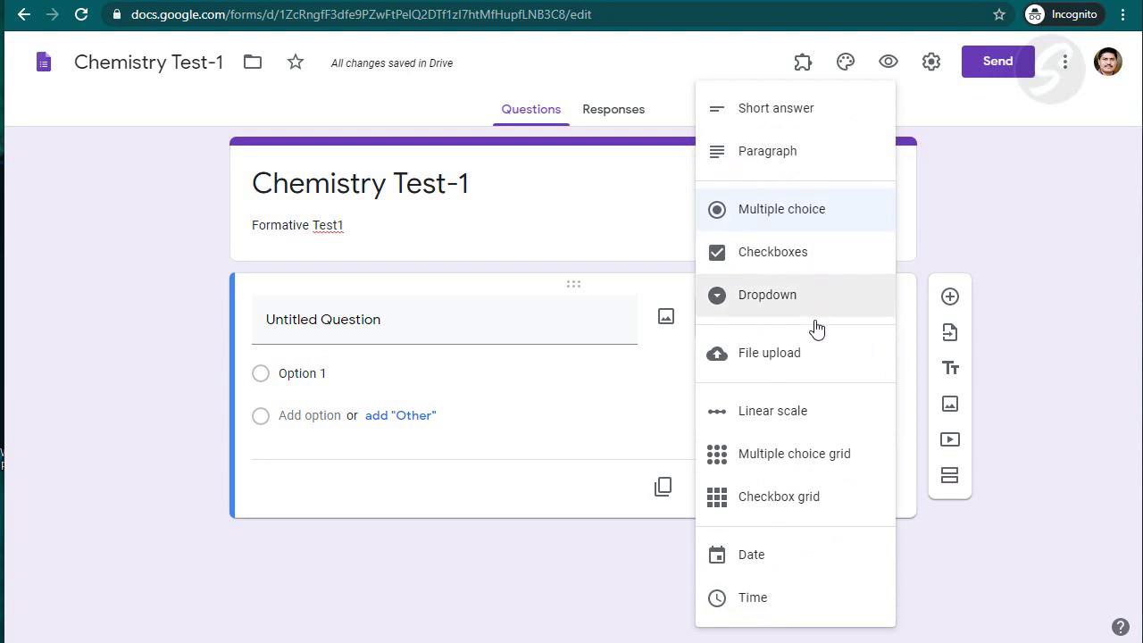
pyautogui.click(813, 219)
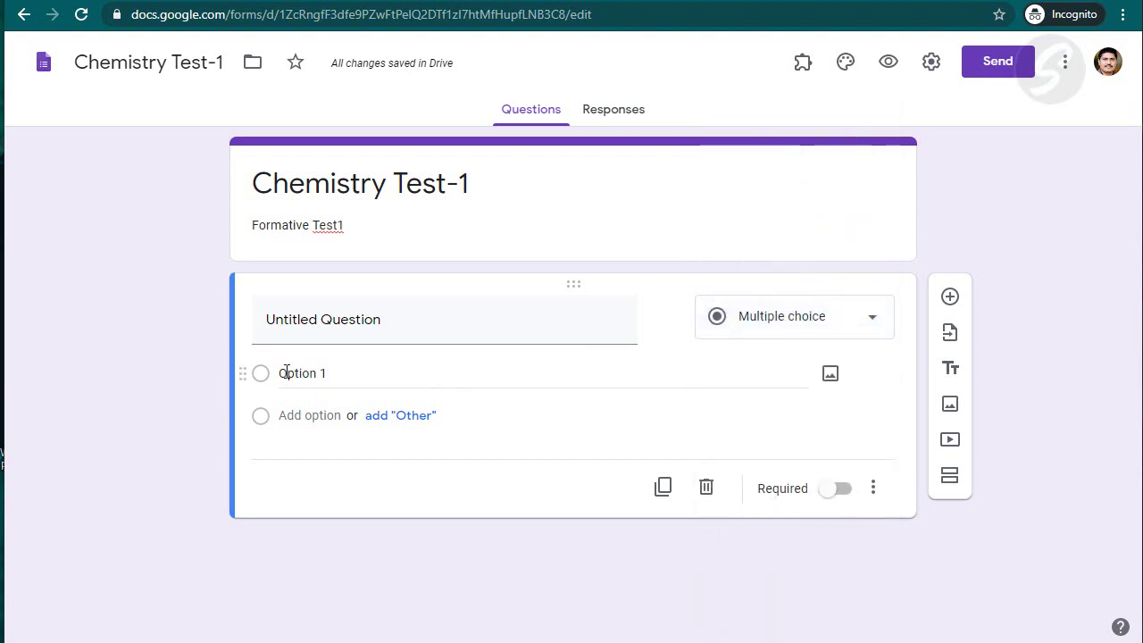
pyautogui.click(339, 330)
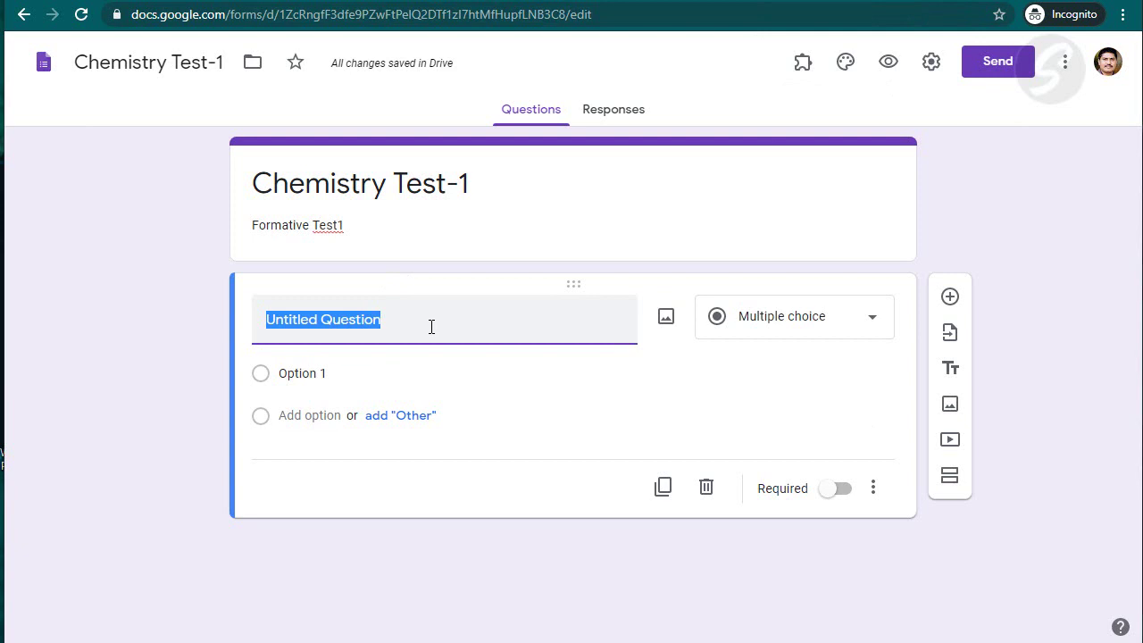
pyautogui.press('BackSpace')
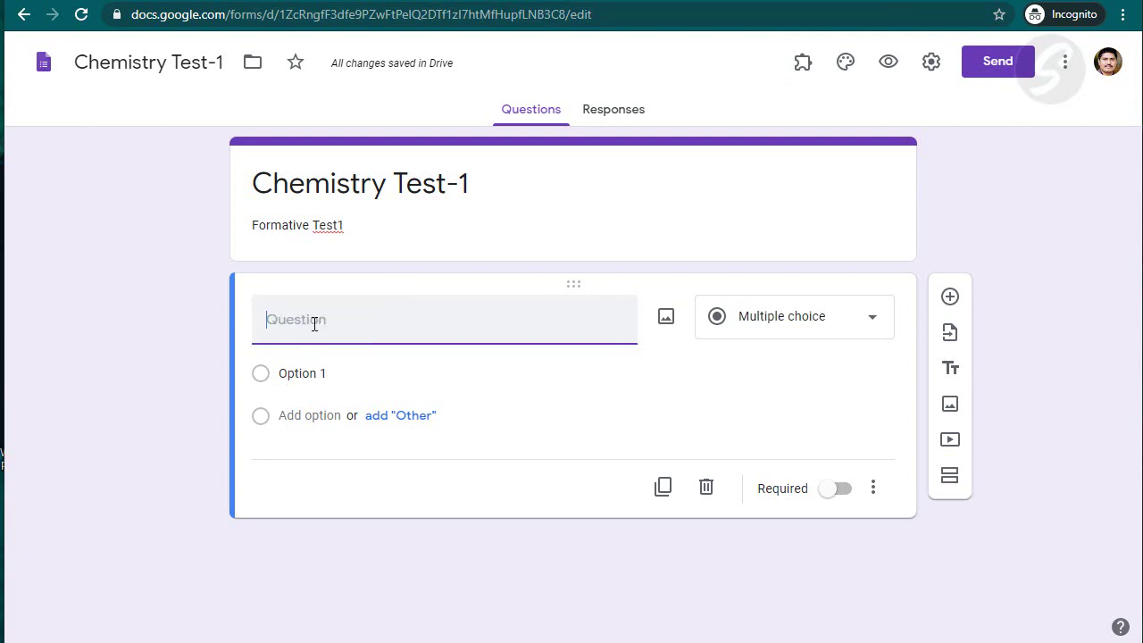
pyautogui.write('Symbol of Al')
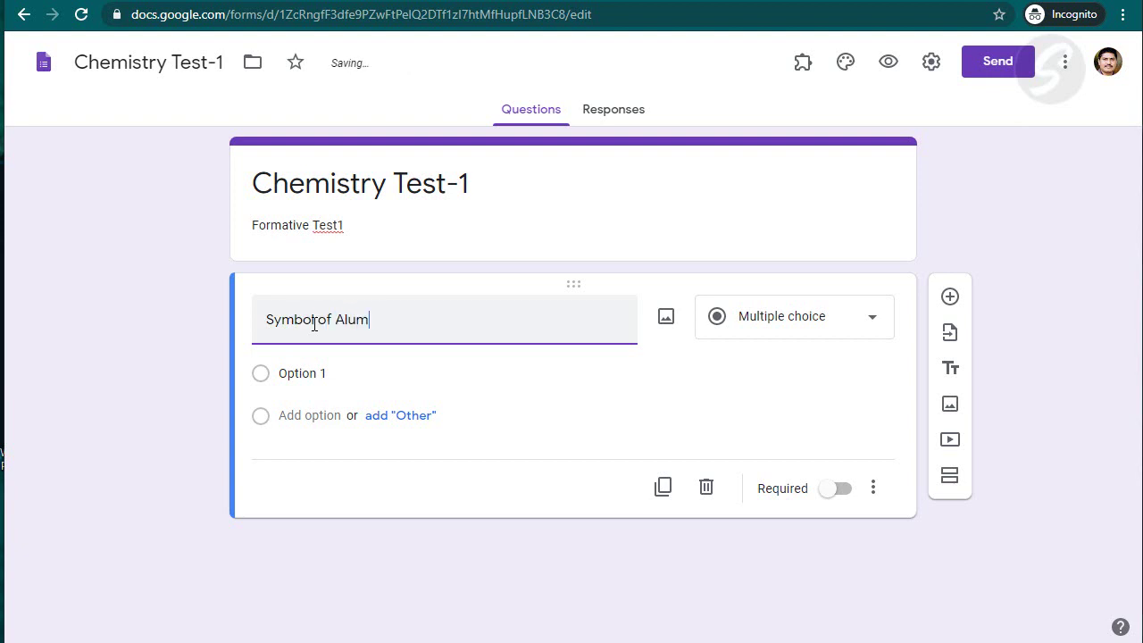
pyautogui.write('um')
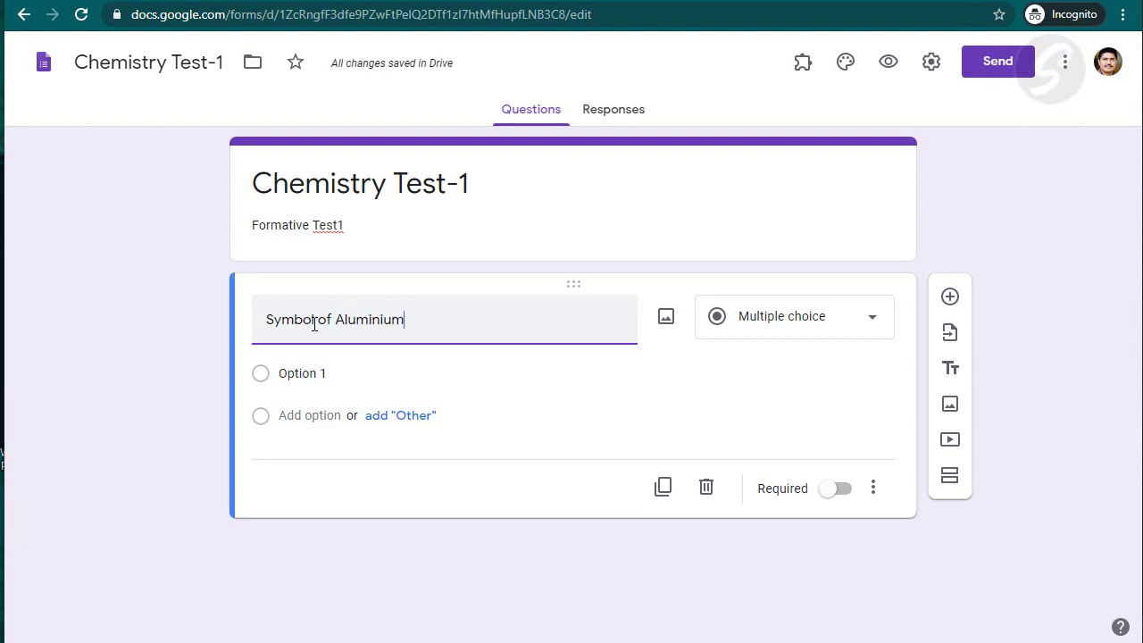
pyautogui.press('Tab')
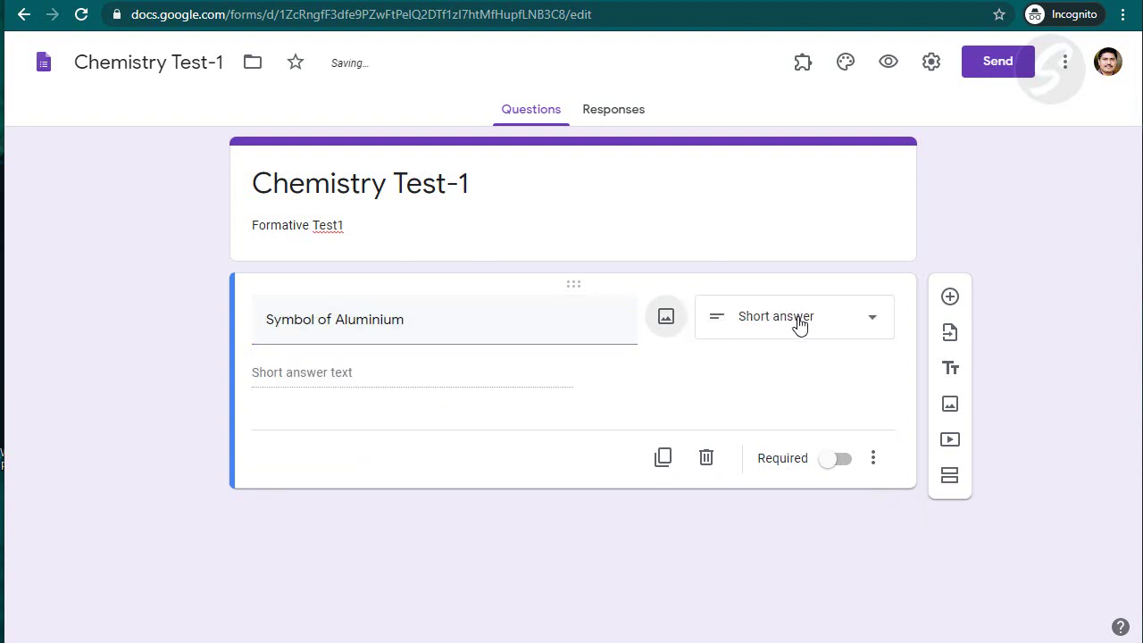
pyautogui.click(831, 327)
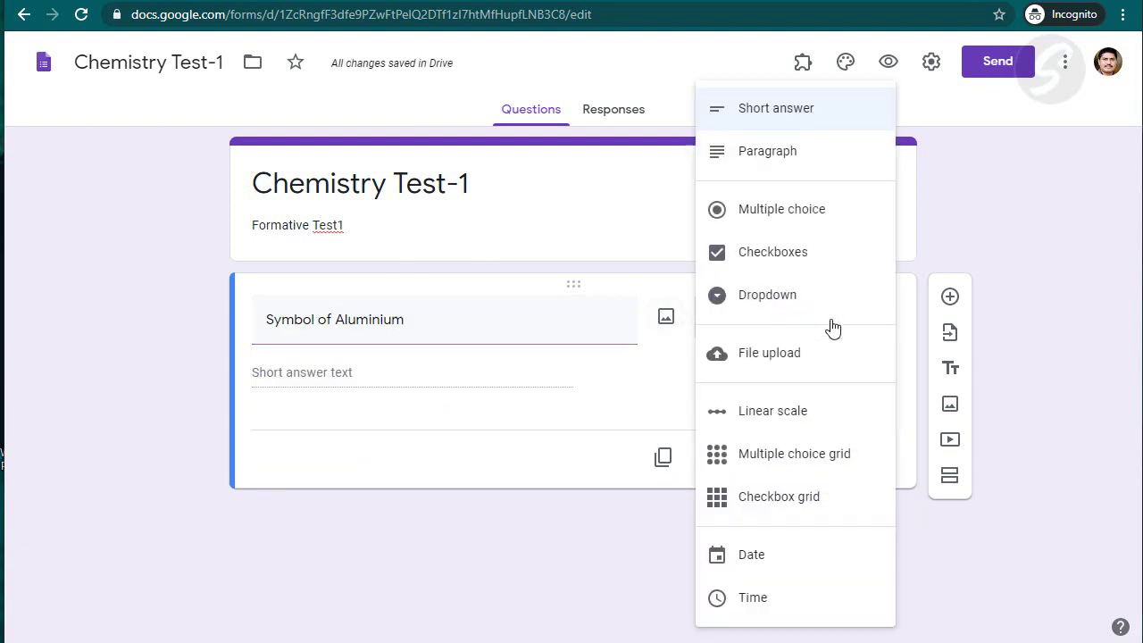
pyautogui.click(798, 218)
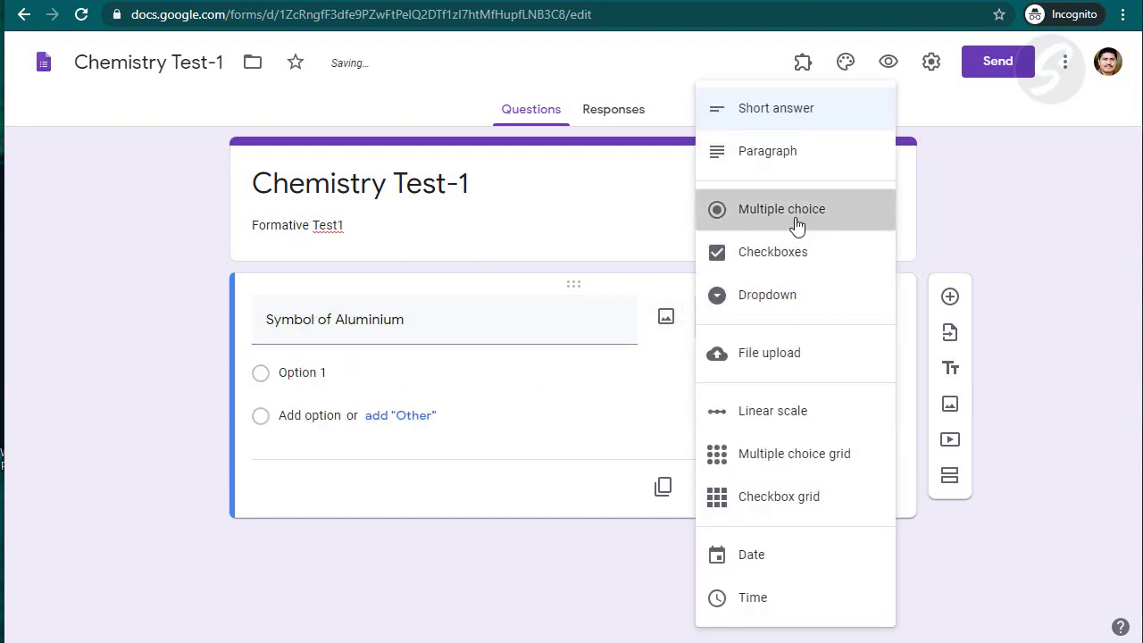
# Give the aluminium question four answer options: Au, Al, O and At
pyautogui.click(294, 375)
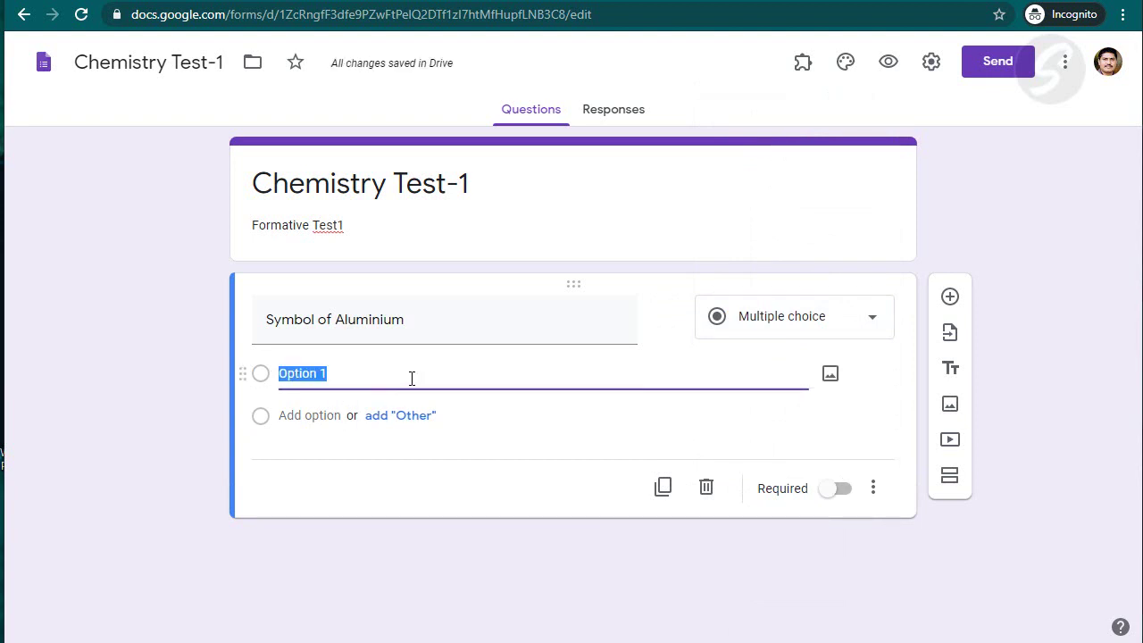
pyautogui.write('Au')
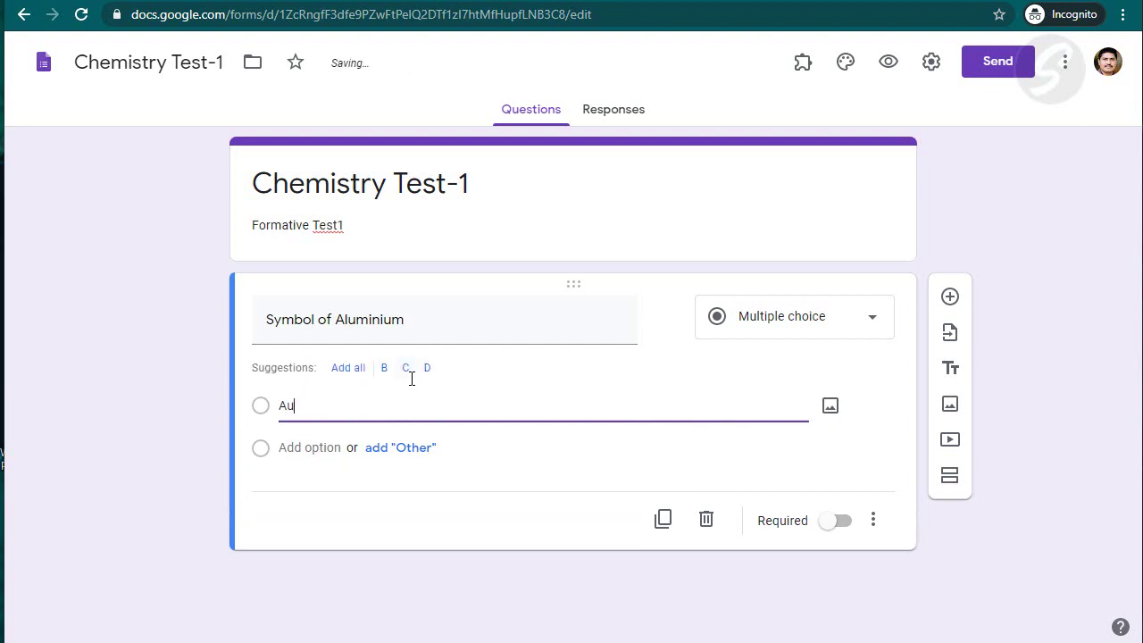
pyautogui.click(301, 447)
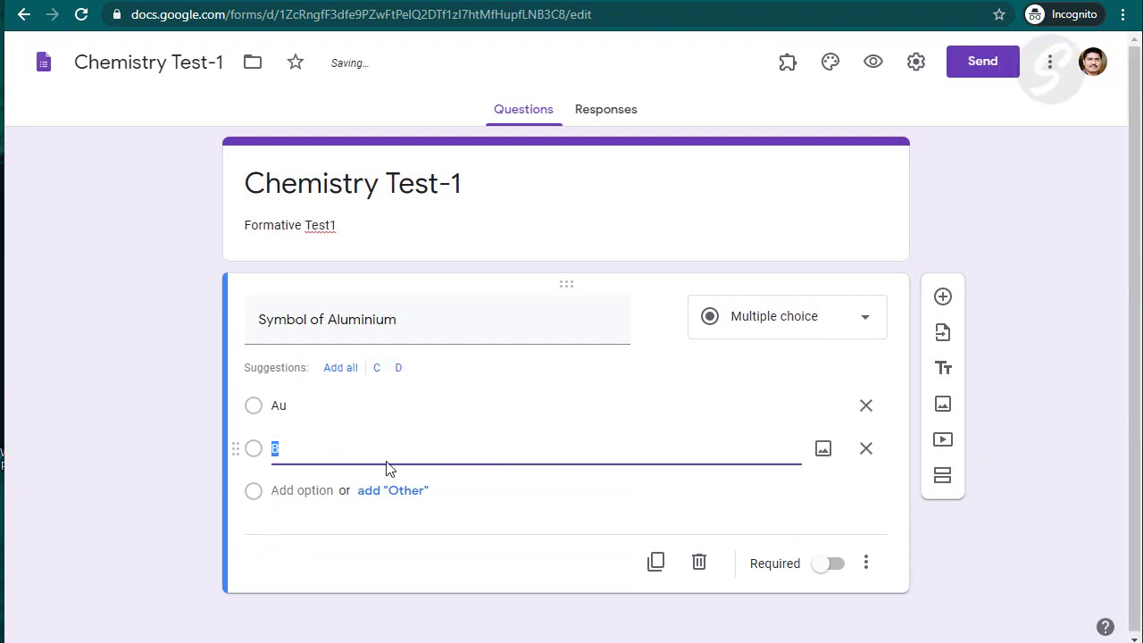
pyautogui.click(330, 487)
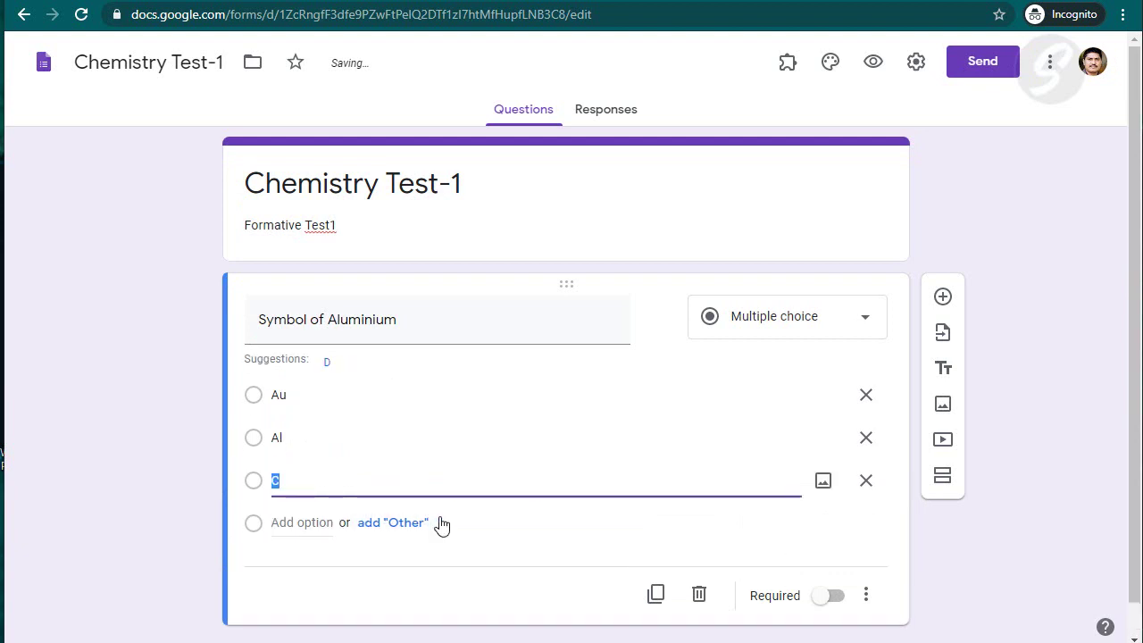
pyautogui.write('O')
pyautogui.click(304, 516)
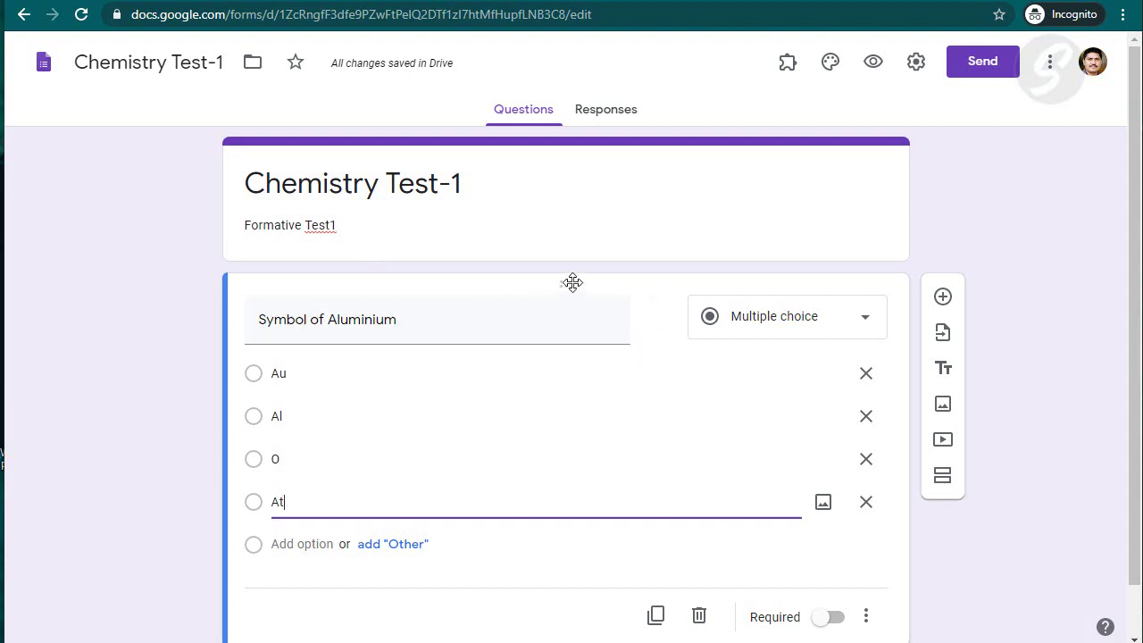
# Make the aluminium question required
pyautogui.click(821, 618)
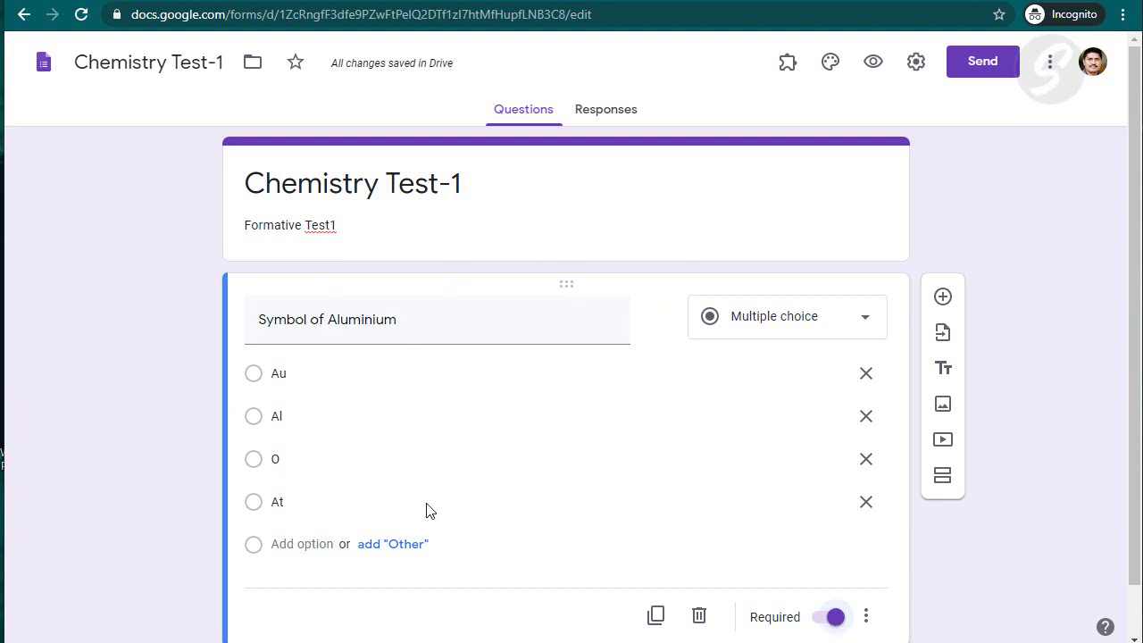
pyautogui.click(831, 620)
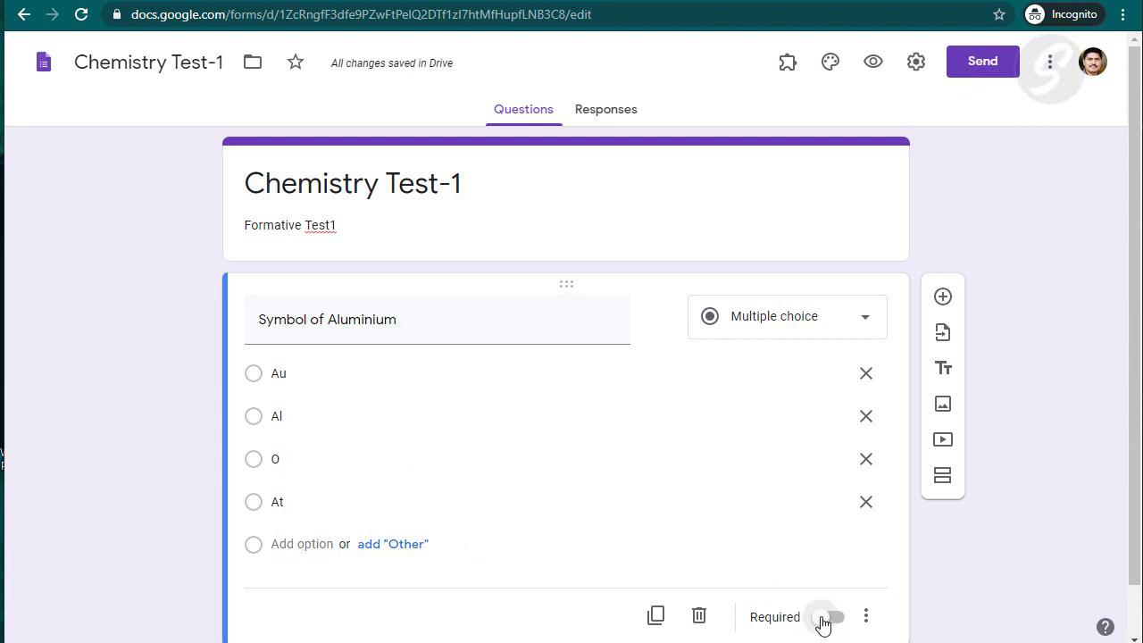
pyautogui.click(825, 621)
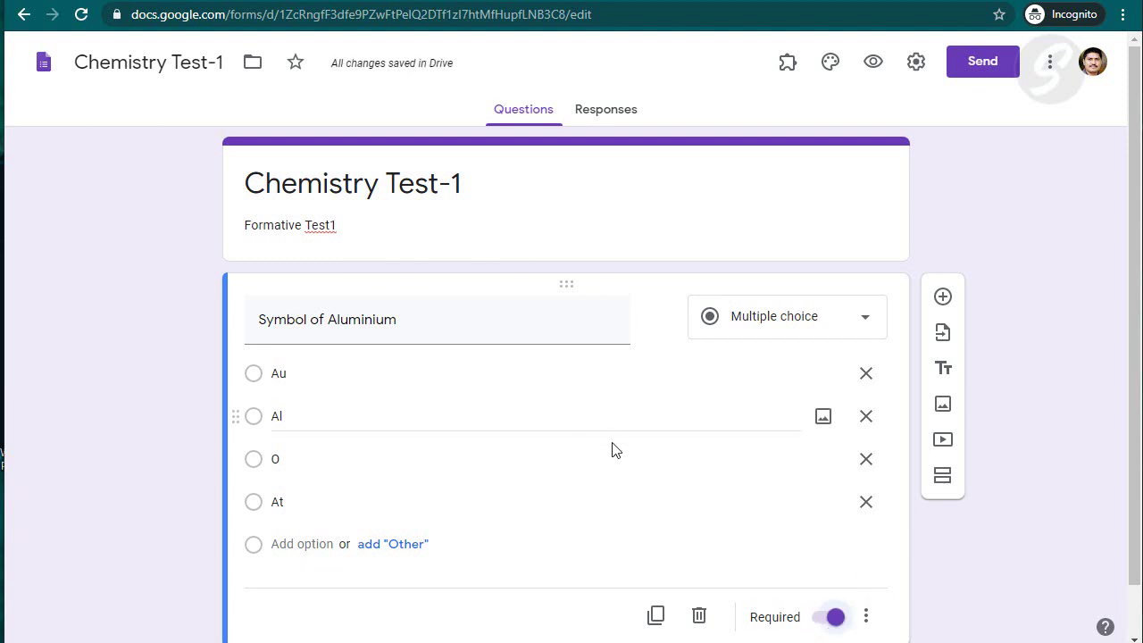
# Duplicate the "Symbol of Aluminium" question
pyautogui.scroll(-1, 616, 455)
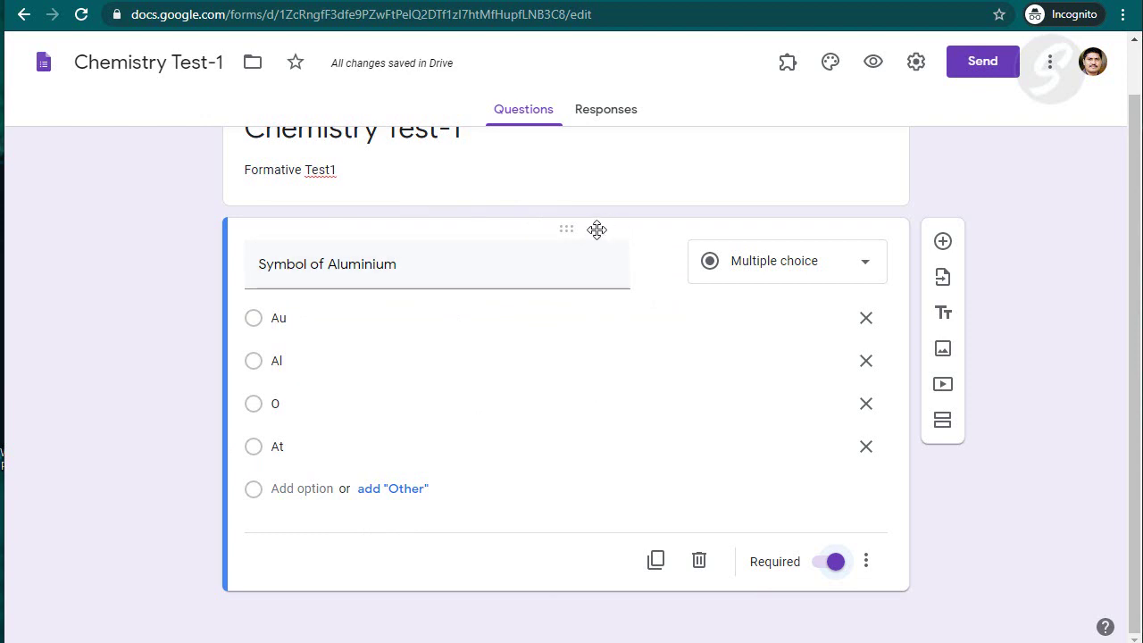
pyautogui.click(657, 561)
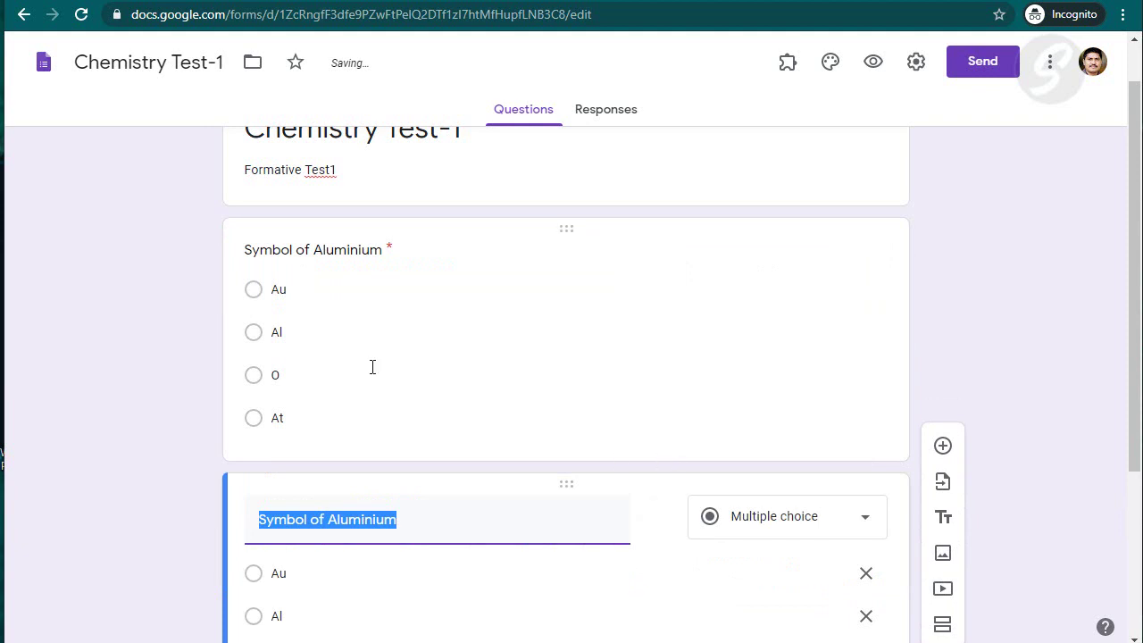
# Change the duplicated question's title to "Symbol of Sodium"
pyautogui.scroll(-3, 513, 262)
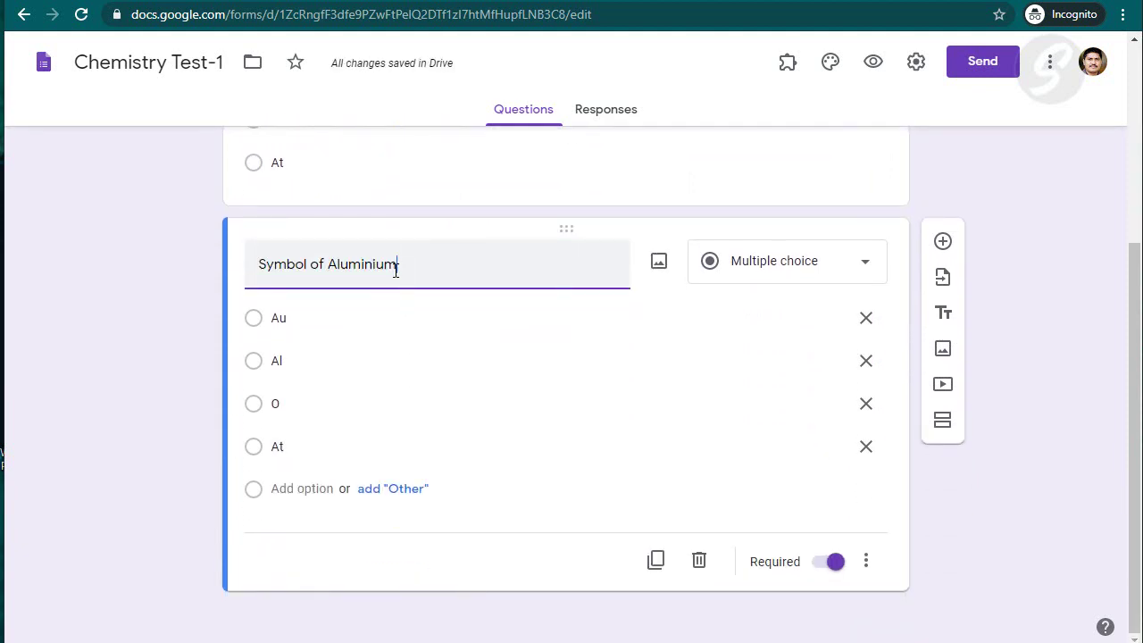
pyautogui.doubleClick(395, 266)
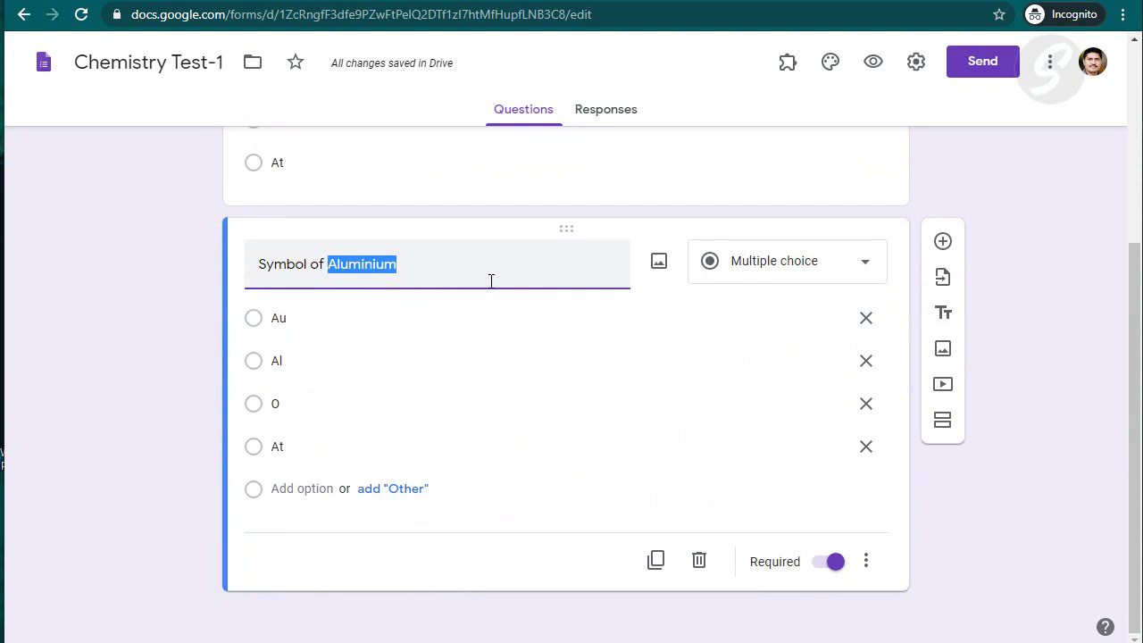
pyautogui.write('Sod')
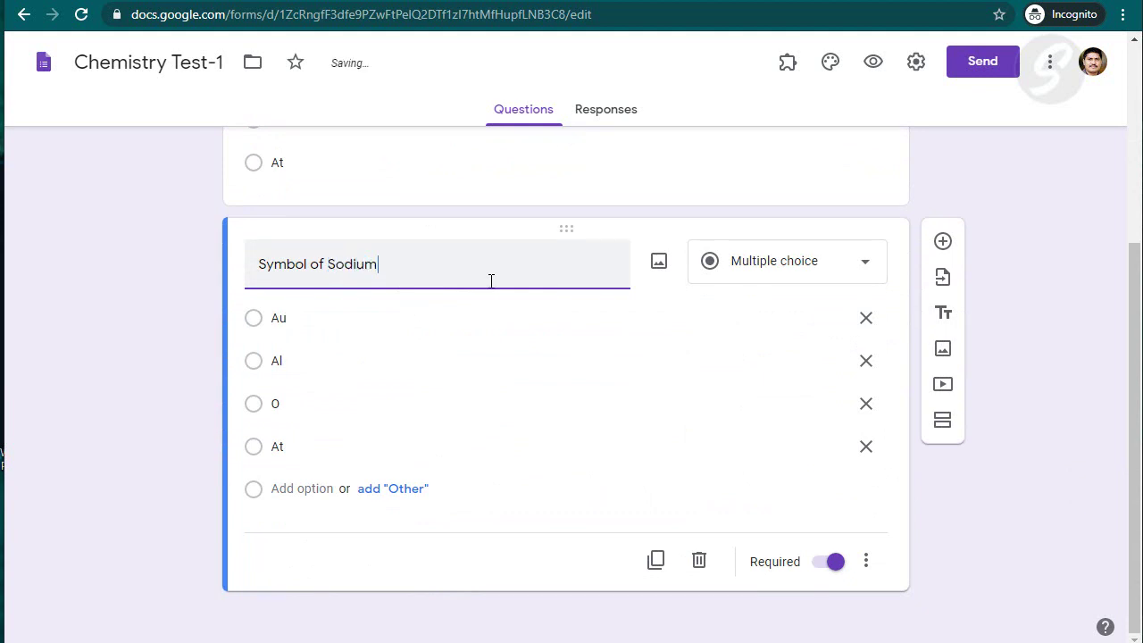
pyautogui.press('Tab')
# Replace the sodium question's four answer options with S, Na, Sc and As
pyautogui.click(368, 320)
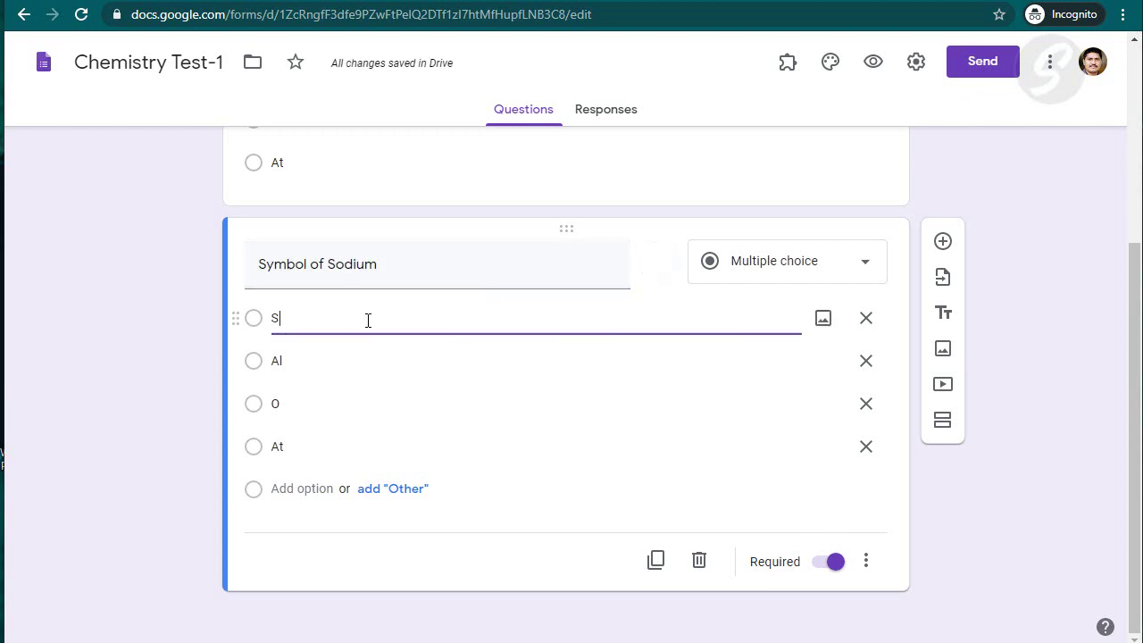
pyautogui.write('S')
pyautogui.click(350, 352)
pyautogui.write('N')
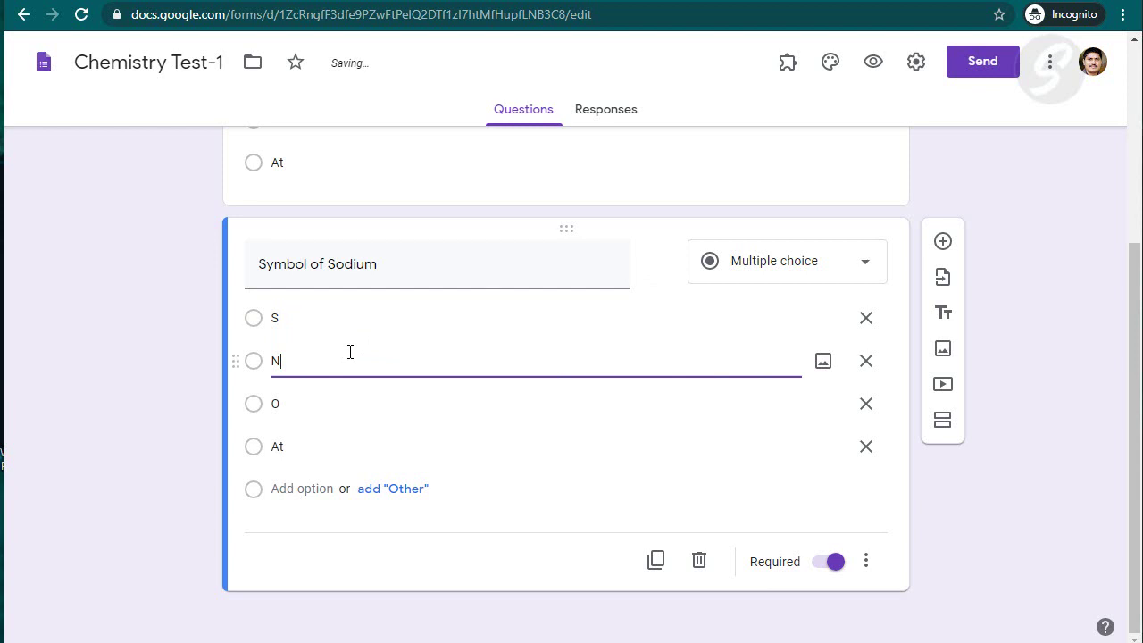
pyautogui.write('a')
pyautogui.click(340, 403)
pyautogui.write('S')
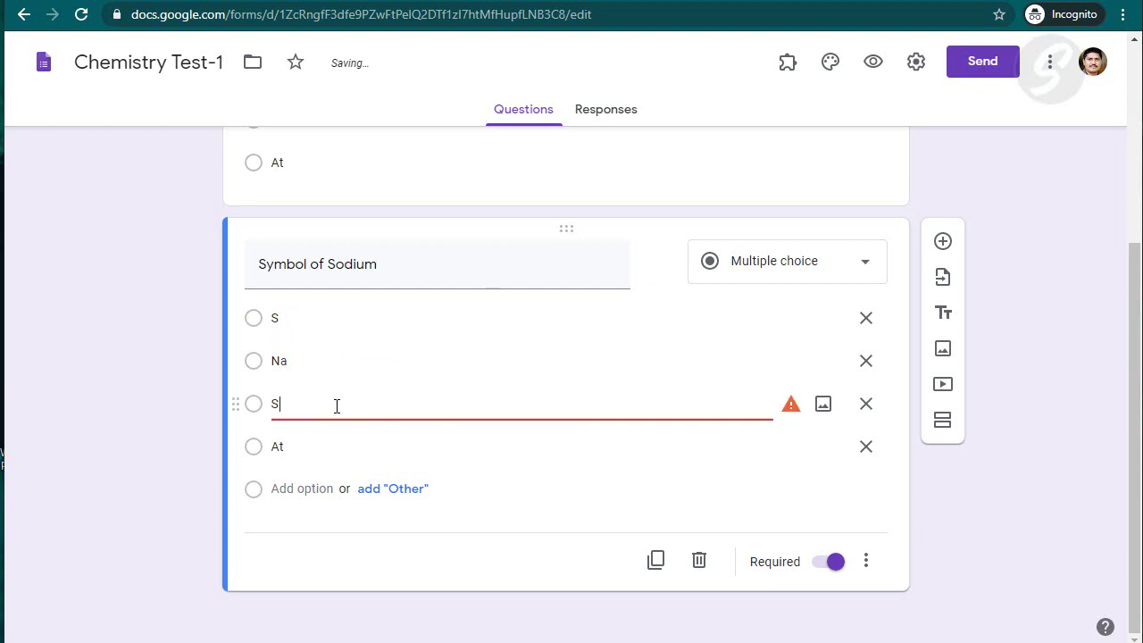
pyautogui.write('c')
pyautogui.click(321, 444)
pyautogui.write('A')
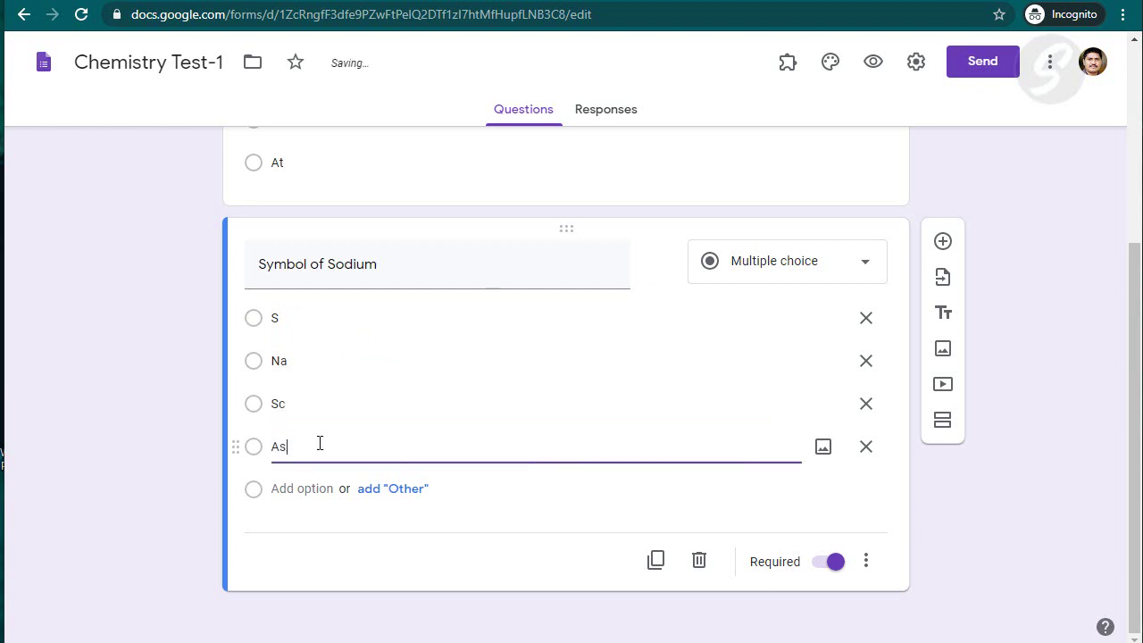
# Duplicate the sodium question and retitle the copy "Symbol of Carbon"
pyautogui.click(656, 562)
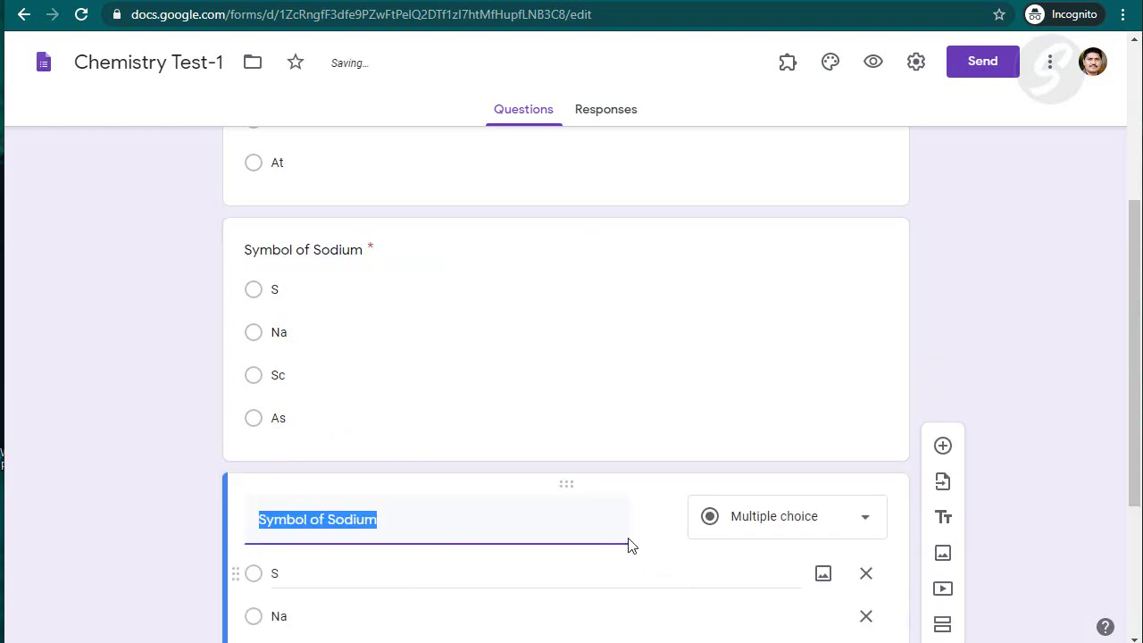
pyautogui.doubleClick(357, 264)
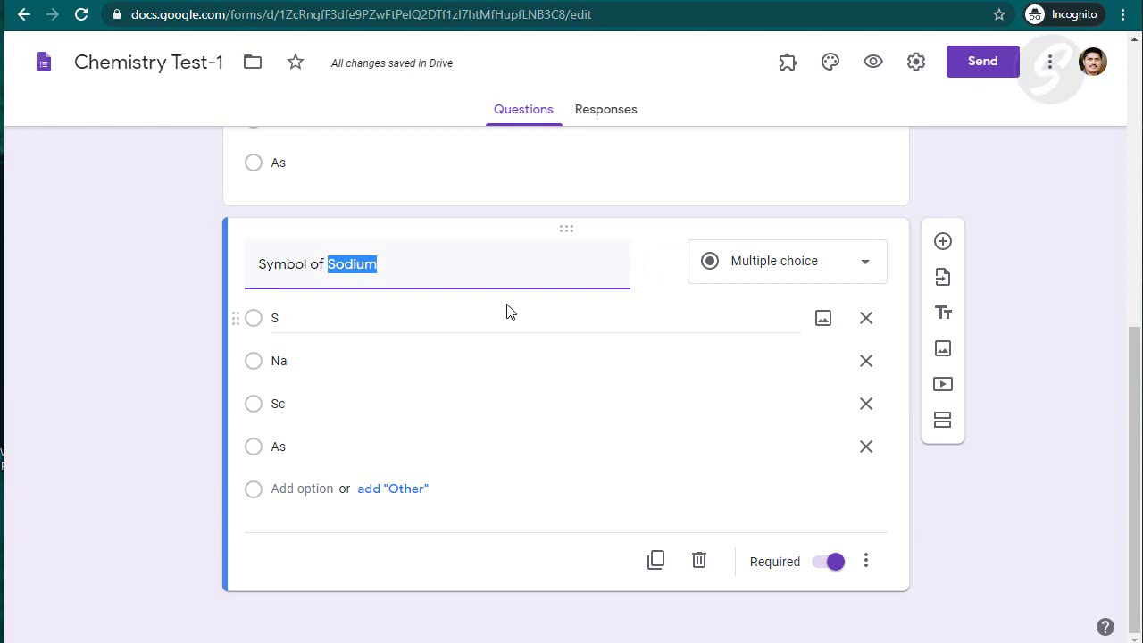
pyautogui.write('Carbon')
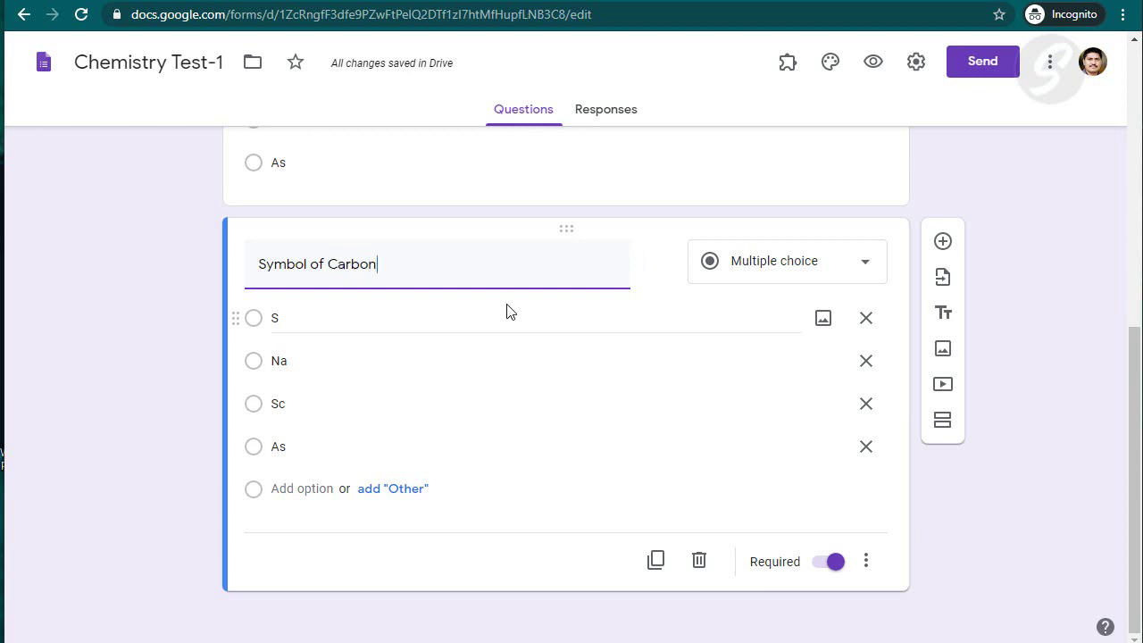
# Replace the carbon question's four answer options with C, Ca, Co and Cu
pyautogui.click(436, 327)
pyautogui.write('C')
pyautogui.click(379, 366)
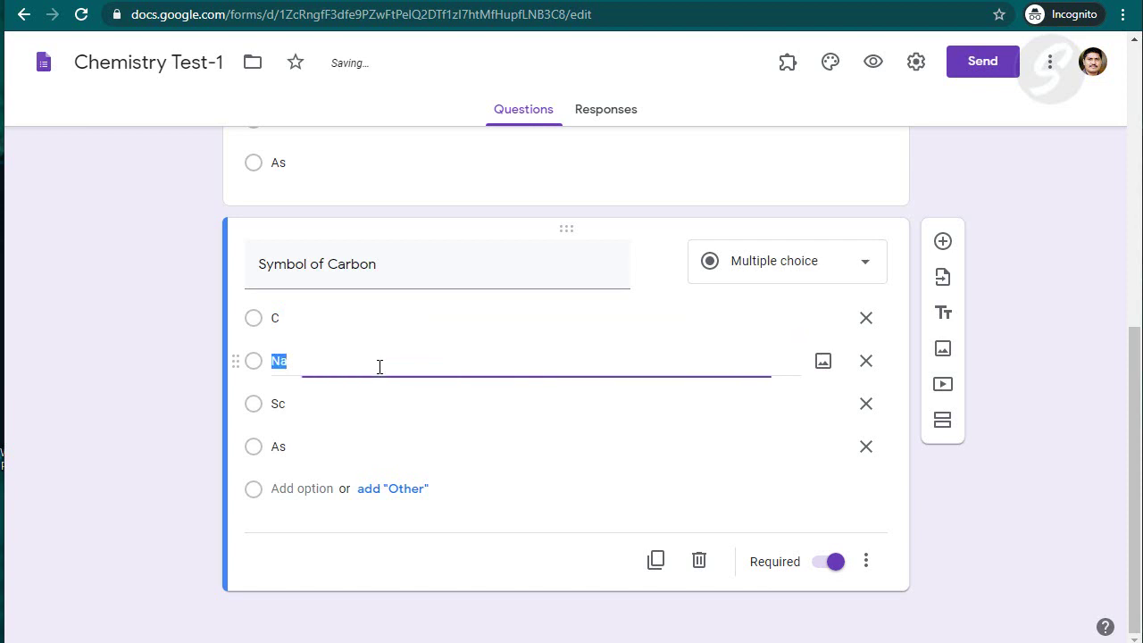
pyautogui.write('Ca')
pyautogui.click(336, 403)
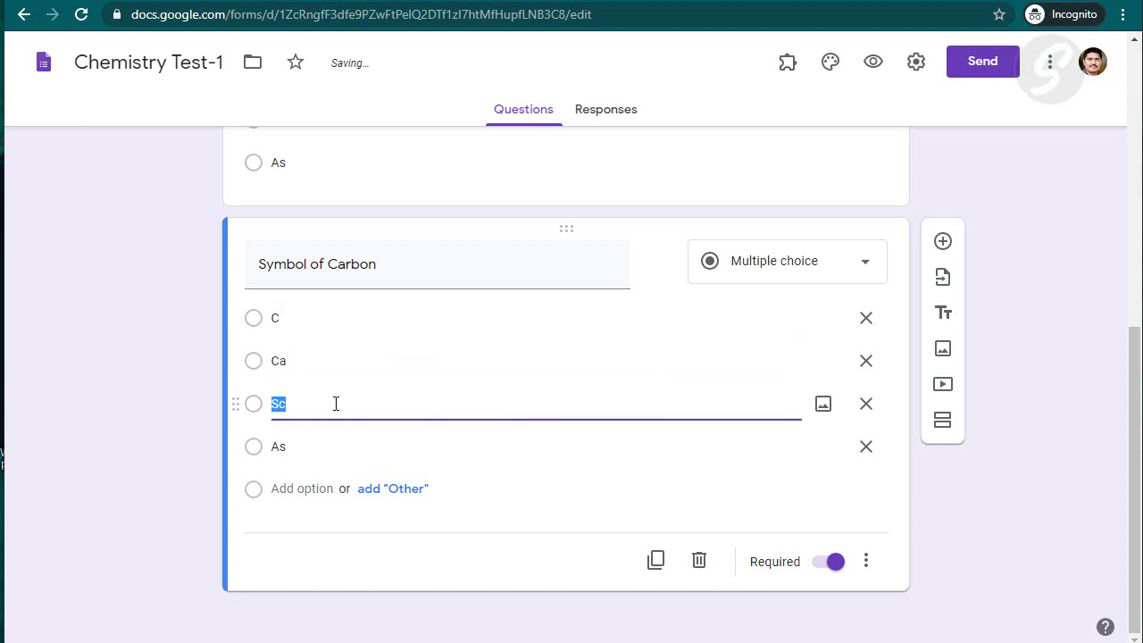
pyautogui.write('Co')
pyautogui.click(293, 444)
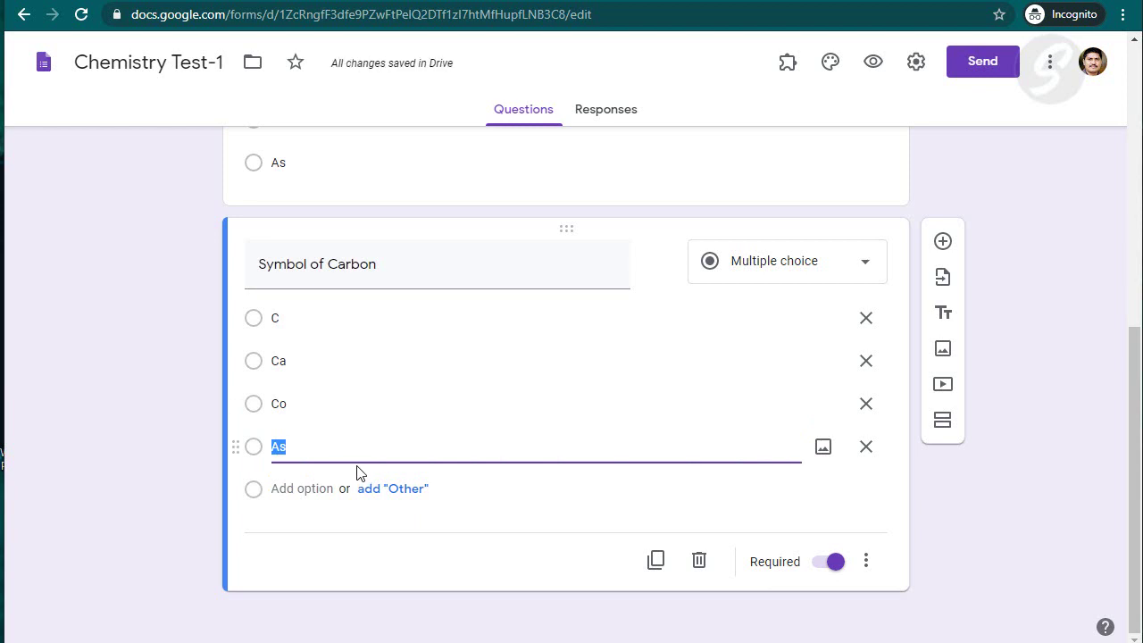
pyautogui.write('Cu')
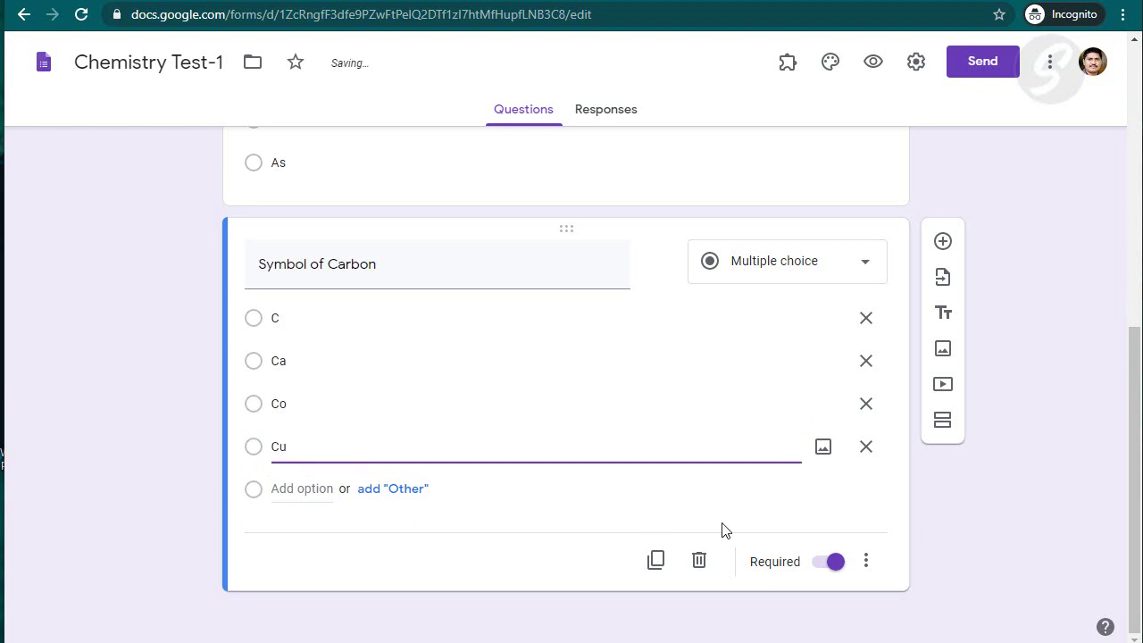
# Duplicate the carbon question and retitle the copy "Symbol of Potassium"
pyautogui.click(657, 561)
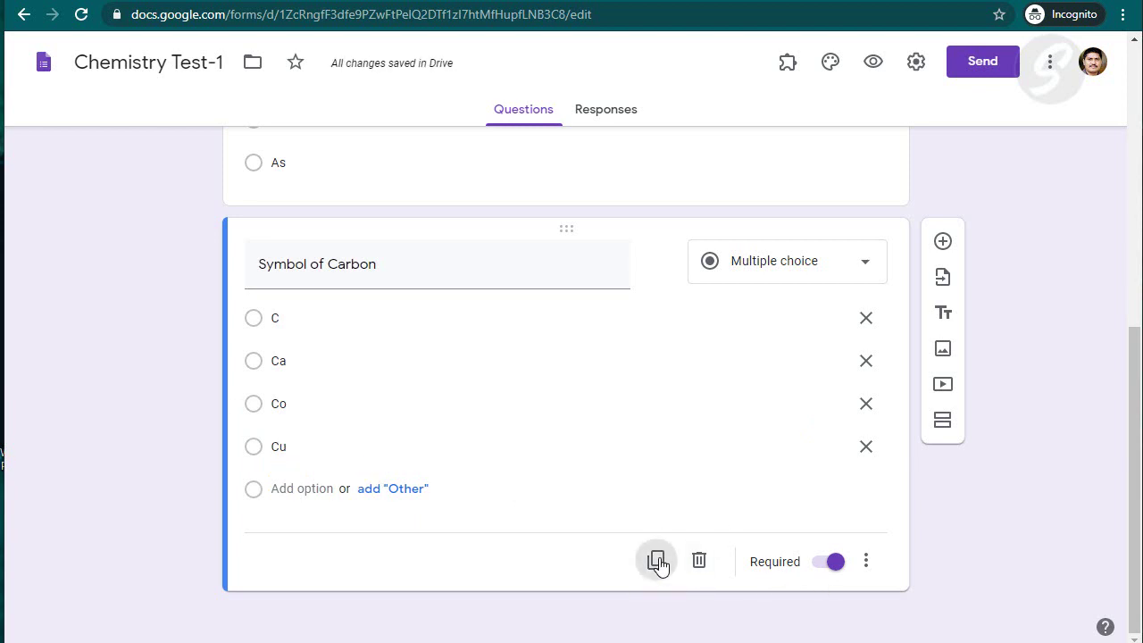
pyautogui.doubleClick(373, 516)
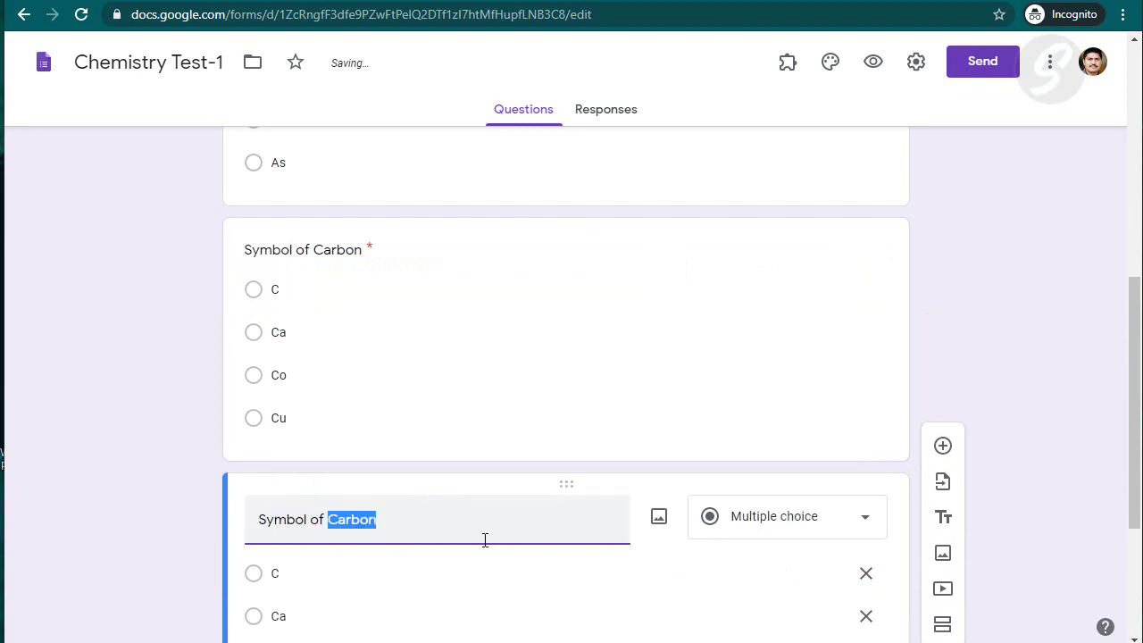
pyautogui.write('Potass')
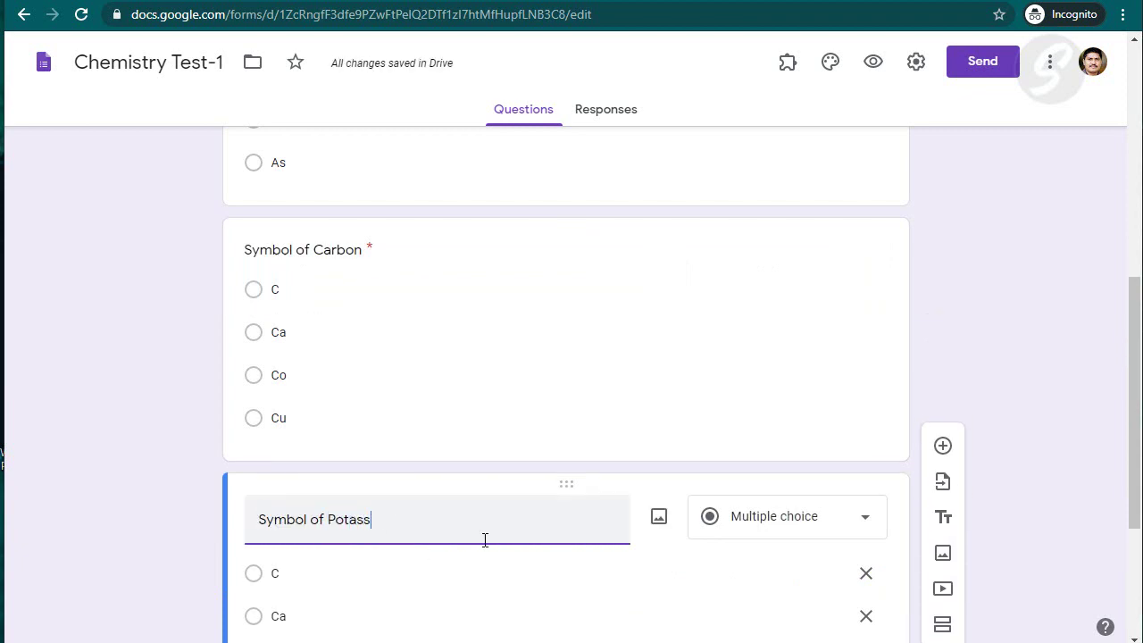
pyautogui.write('ium')
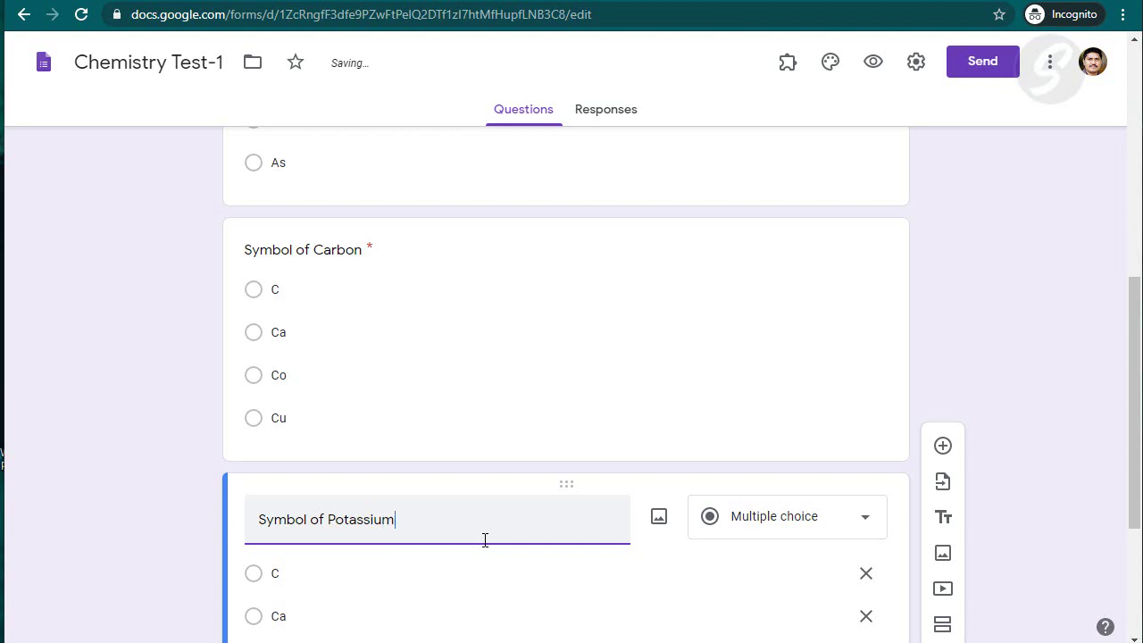
# Replace the potassium question's four answer options with K, P, Po and Pm
pyautogui.click(351, 569)
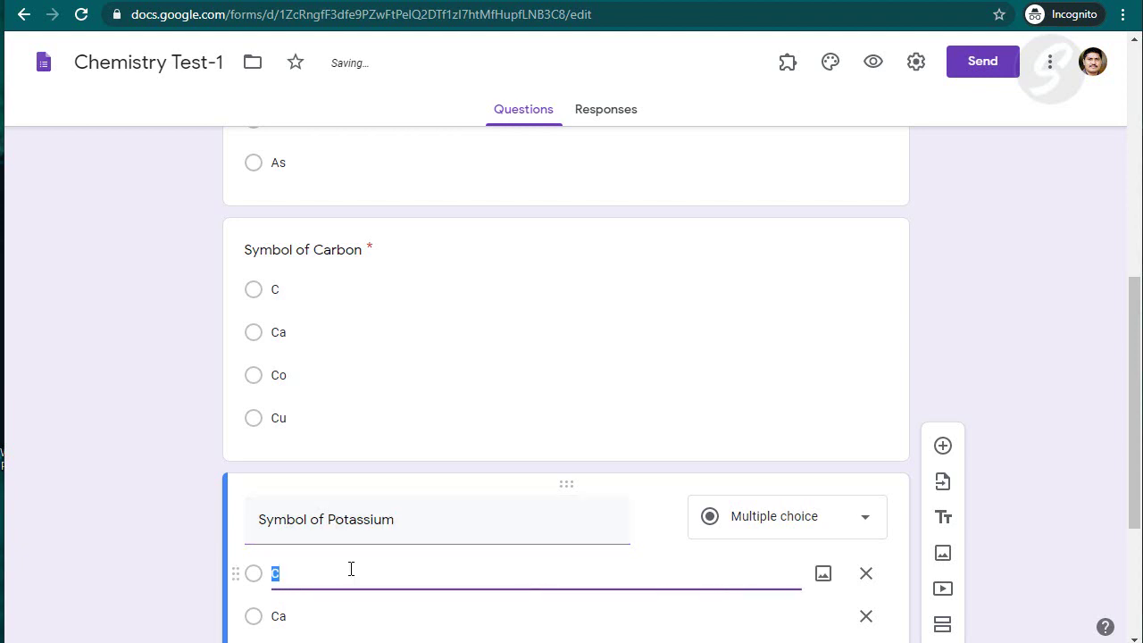
pyautogui.write('K')
pyautogui.scroll(-1, 331, 577)
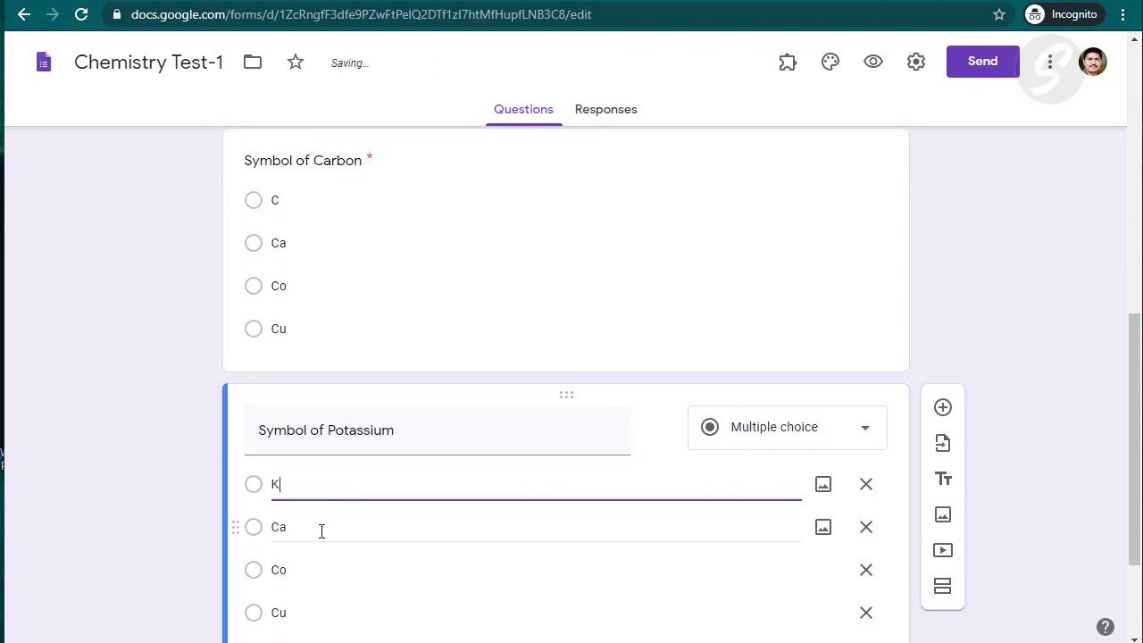
pyautogui.click(321, 530)
pyautogui.write('P')
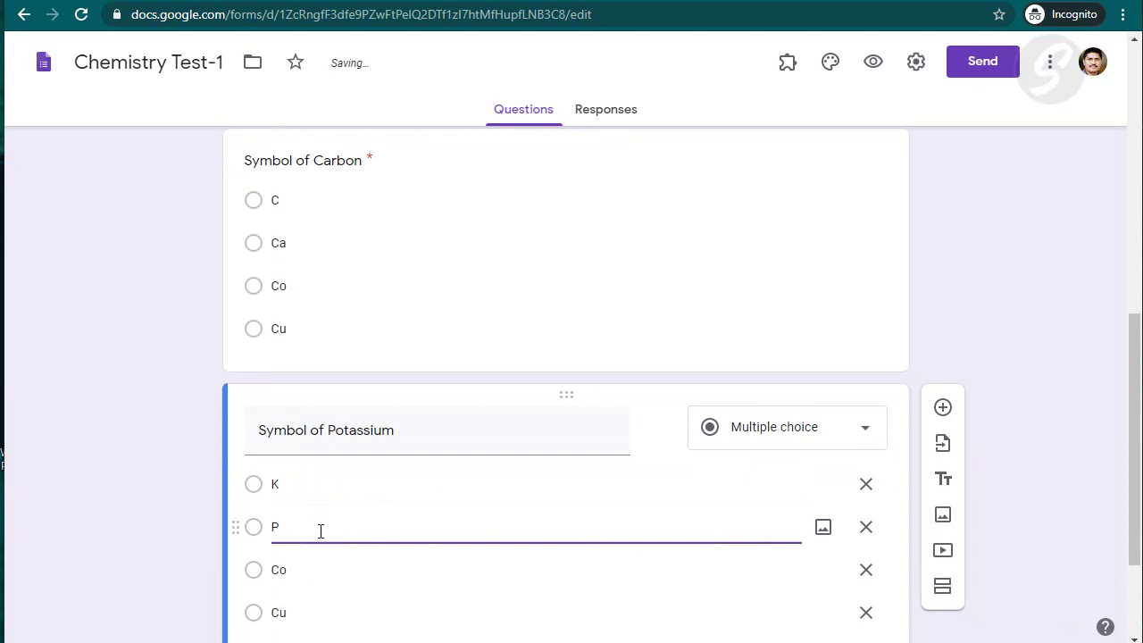
pyautogui.click(293, 572)
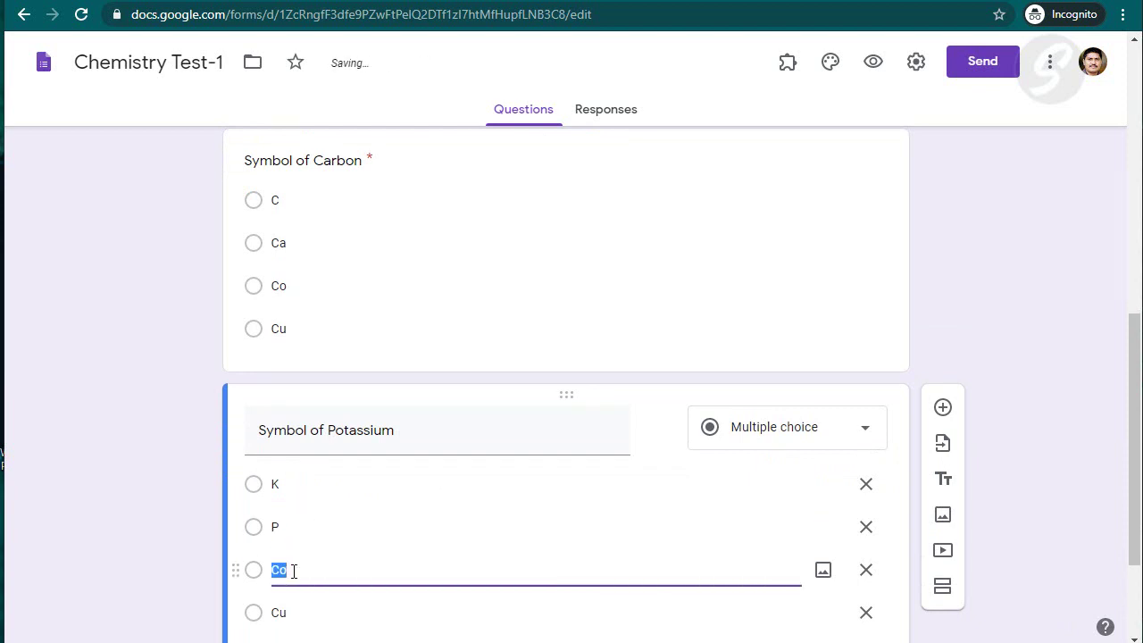
pyautogui.write('Po')
pyautogui.click(298, 613)
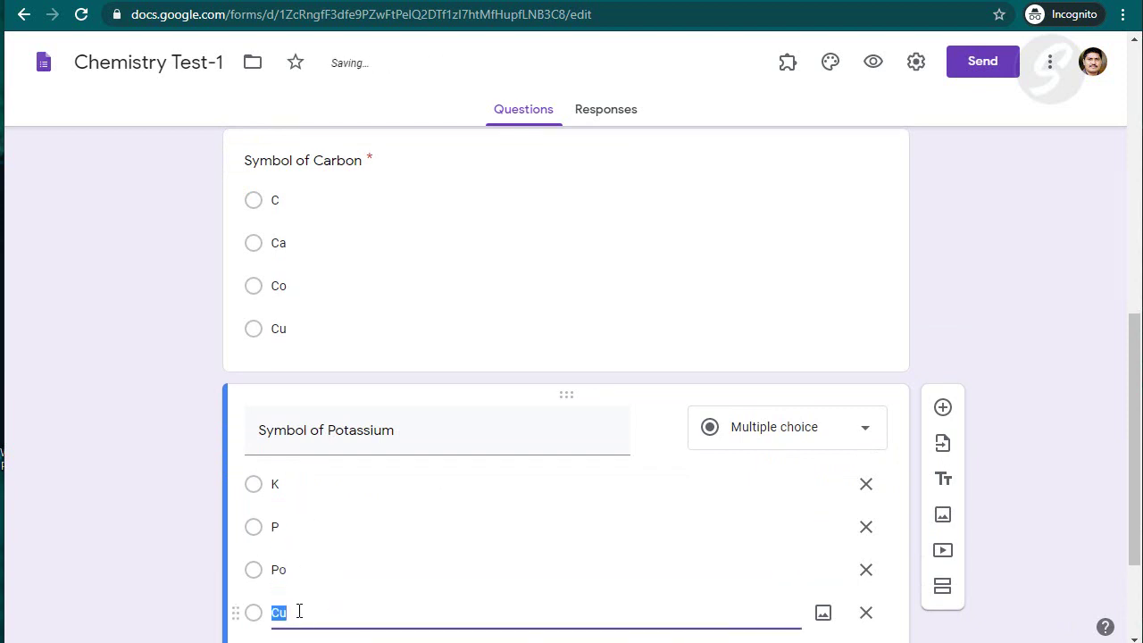
pyautogui.write('Pm')
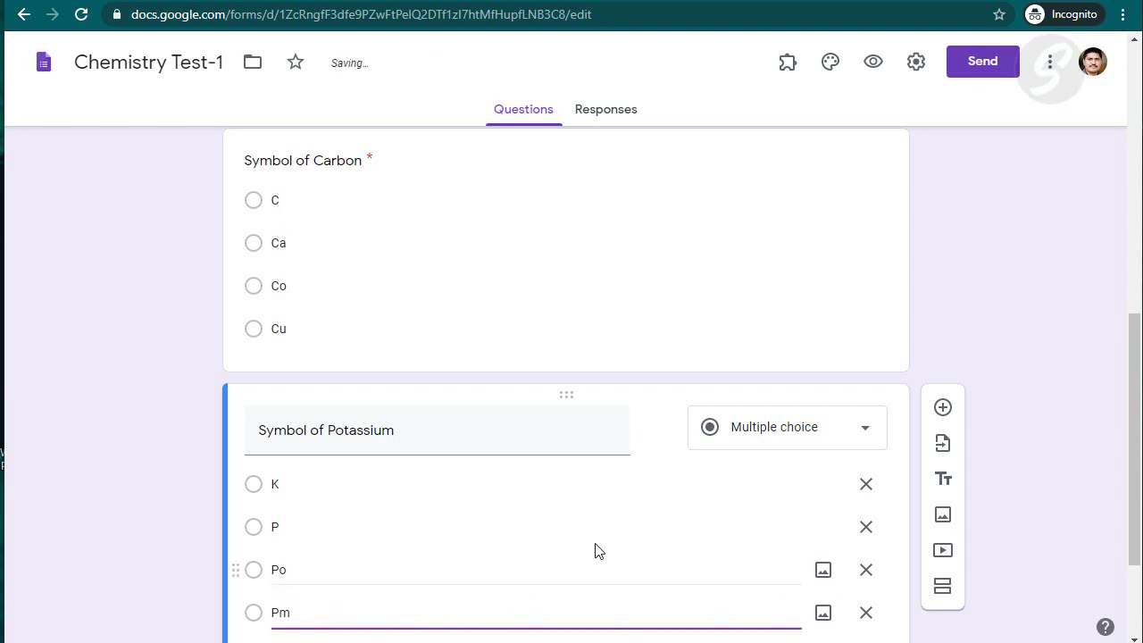
# Add a blank question after the potassium question and view the available question types
pyautogui.scroll(-1, 573, 481)
pyautogui.scroll(15, 576, 481)
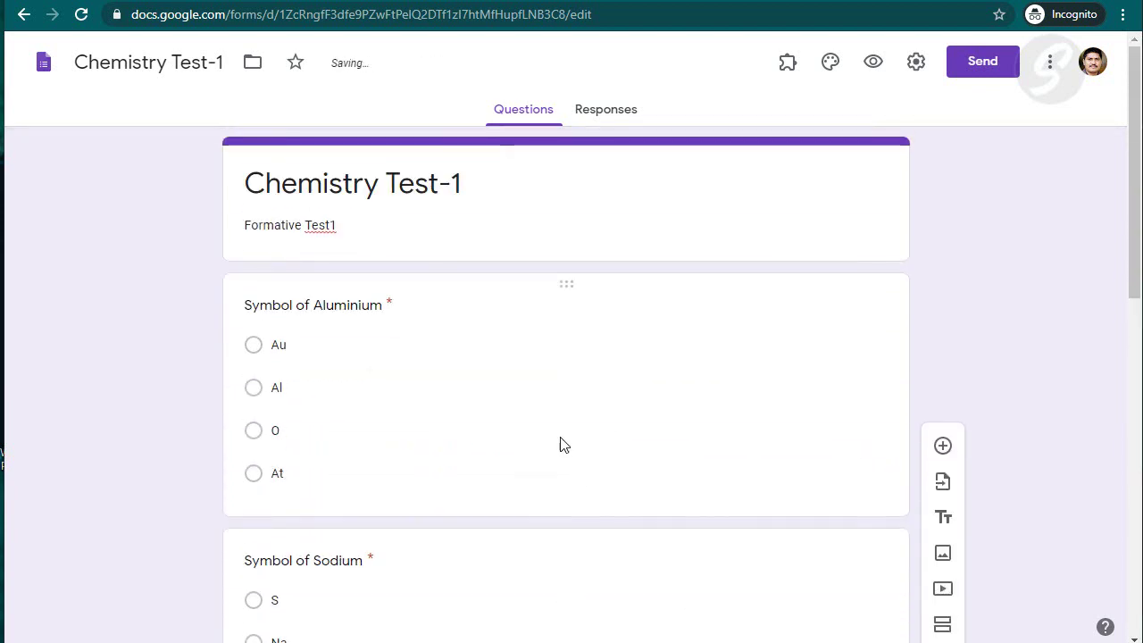
pyautogui.scroll(-2, 558, 420)
pyautogui.scroll(-7, 554, 402)
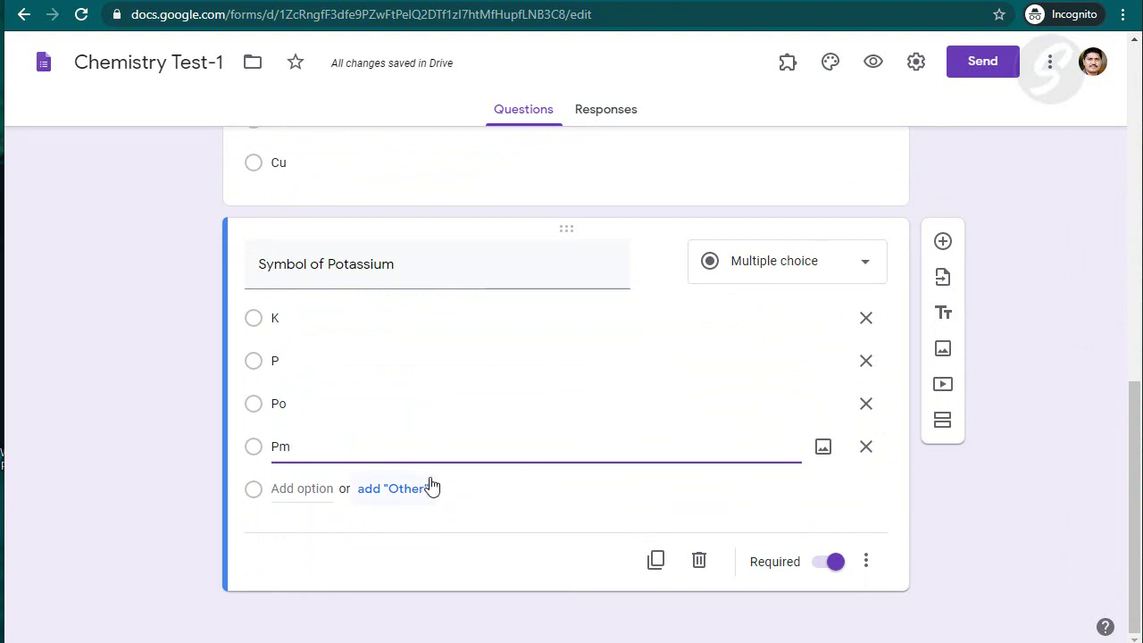
pyautogui.click(943, 243)
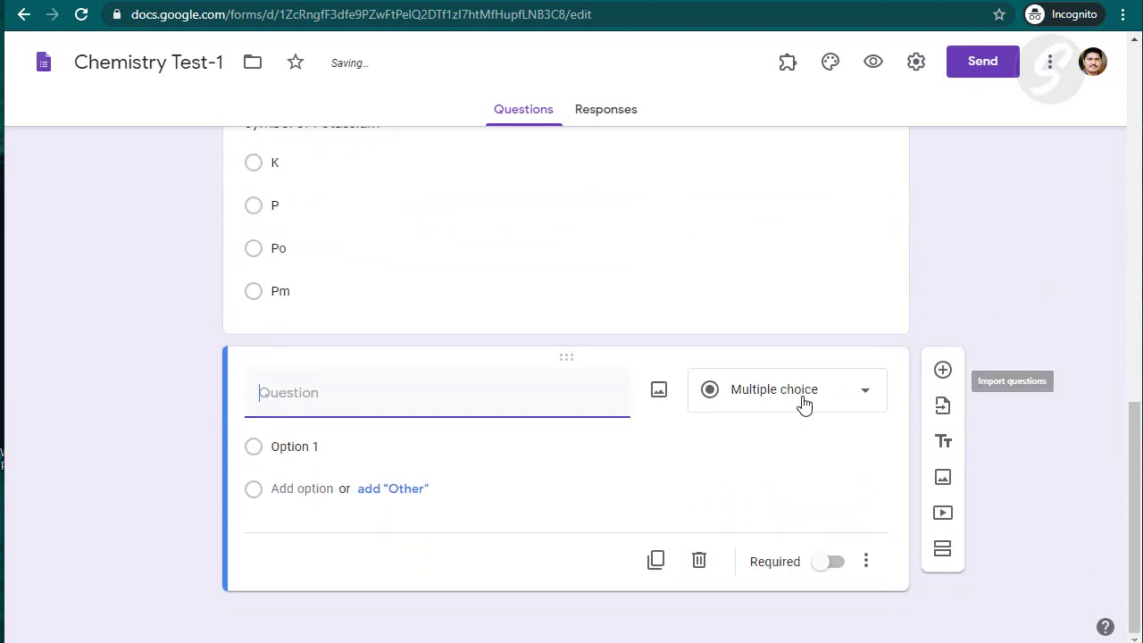
pyautogui.click(843, 402)
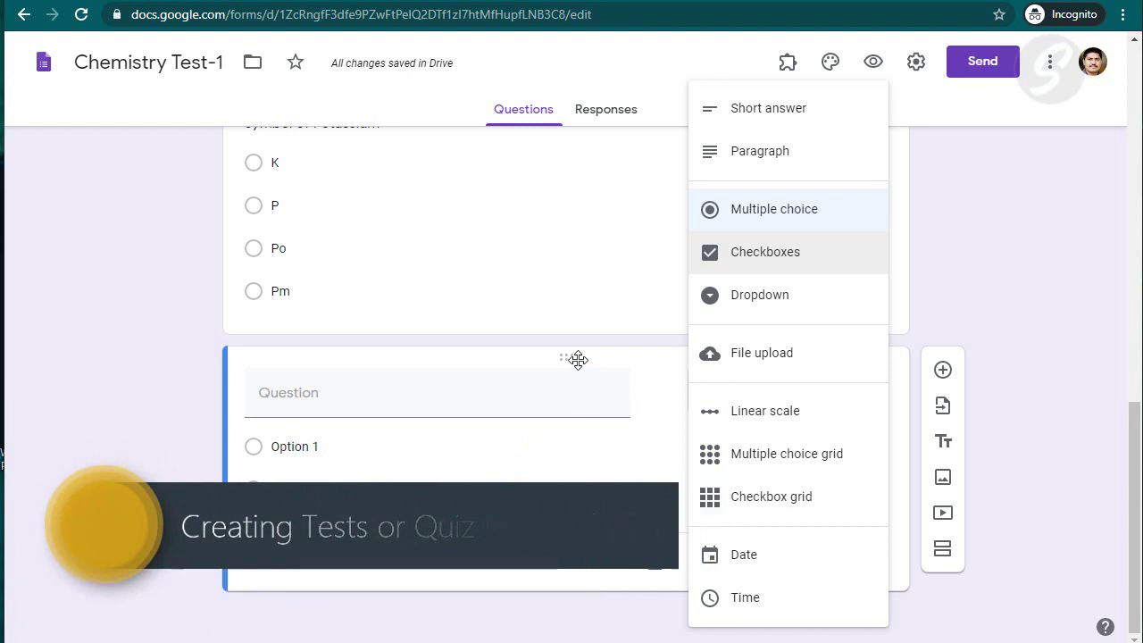
pyautogui.click(1033, 288)
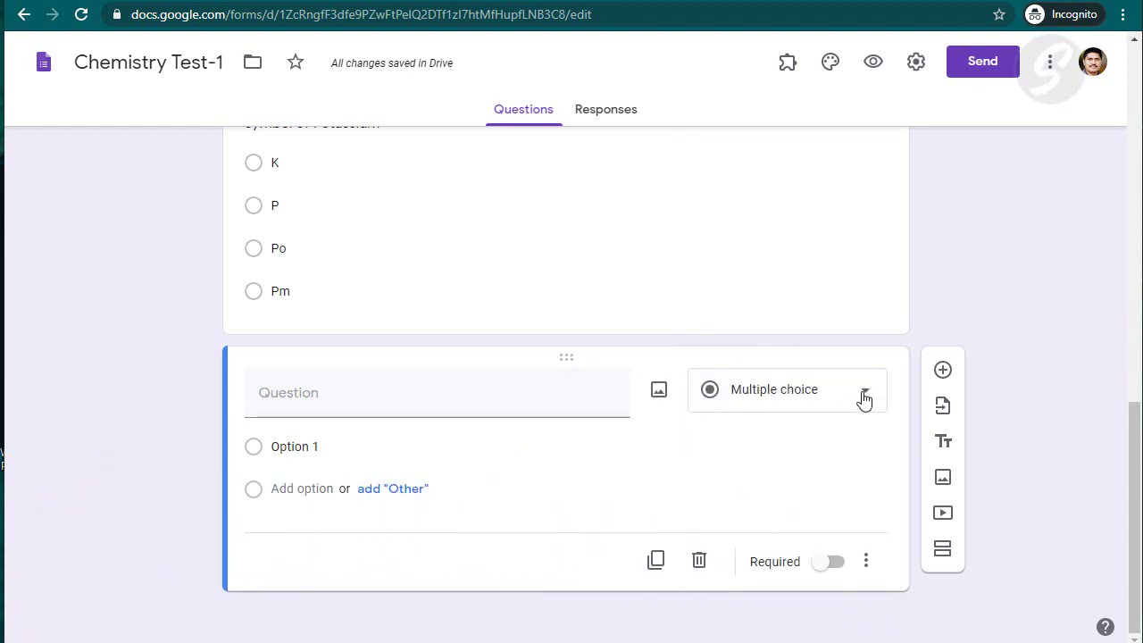
# Delete the blank question at the end of the form
pyautogui.scroll(10, 580, 285)
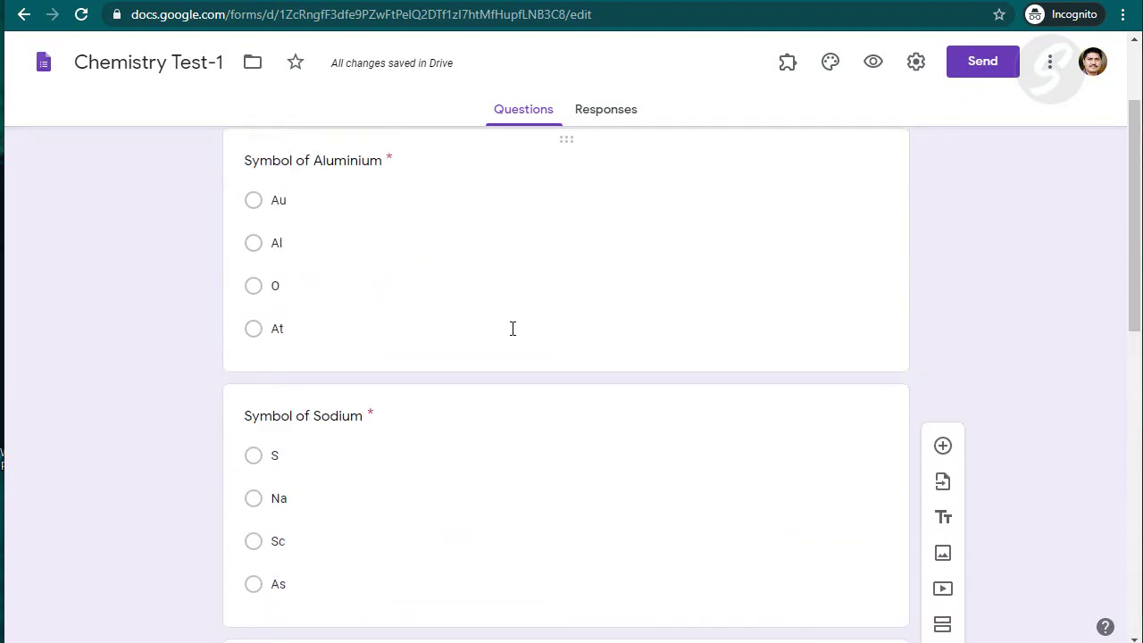
pyautogui.scroll(2, 455, 311)
pyautogui.scroll(-2, 390, 339)
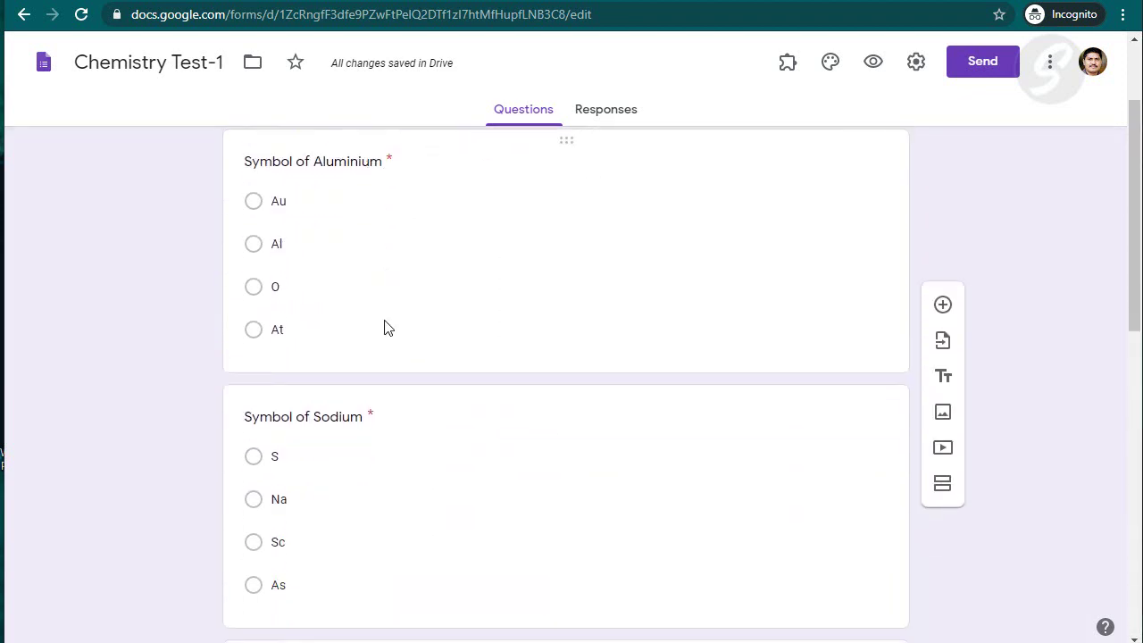
pyautogui.scroll(-7, 389, 329)
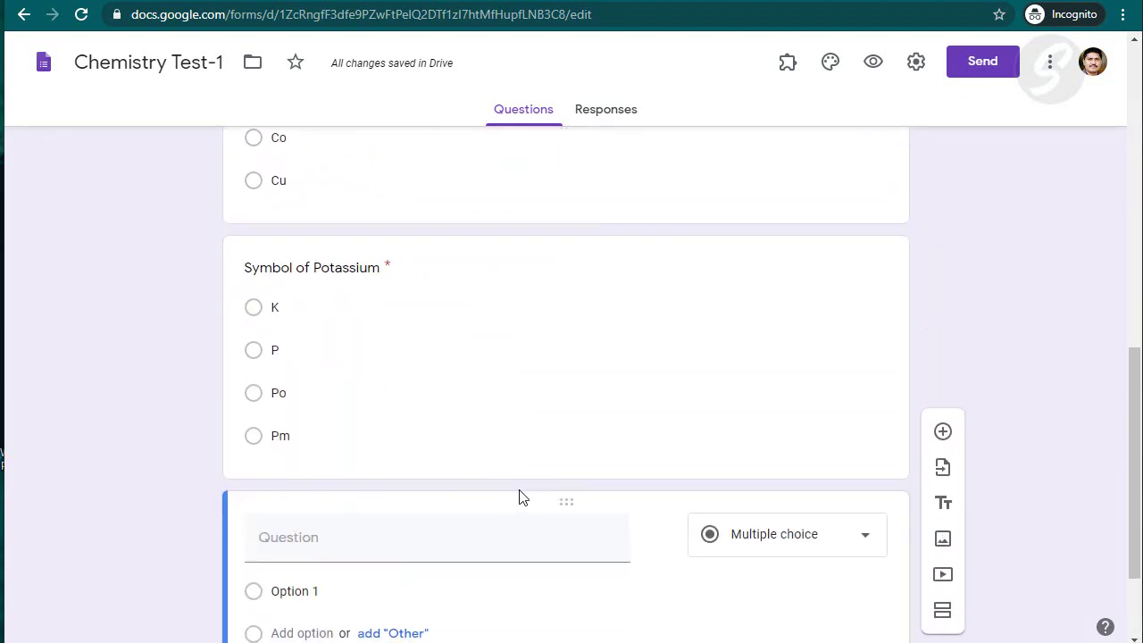
pyautogui.scroll(-2, 522, 498)
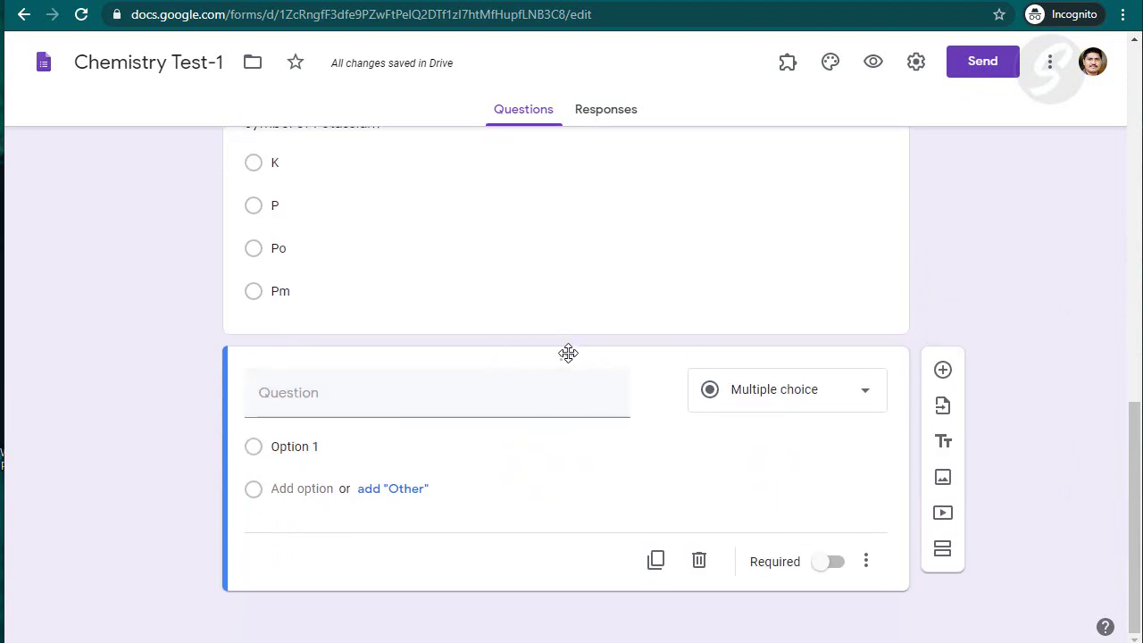
pyautogui.moveTo(568, 353)
pyautogui.mouseDown()
pyautogui.moveTo(589, 357)
pyautogui.moveTo(571, 366)
pyautogui.mouseUp()
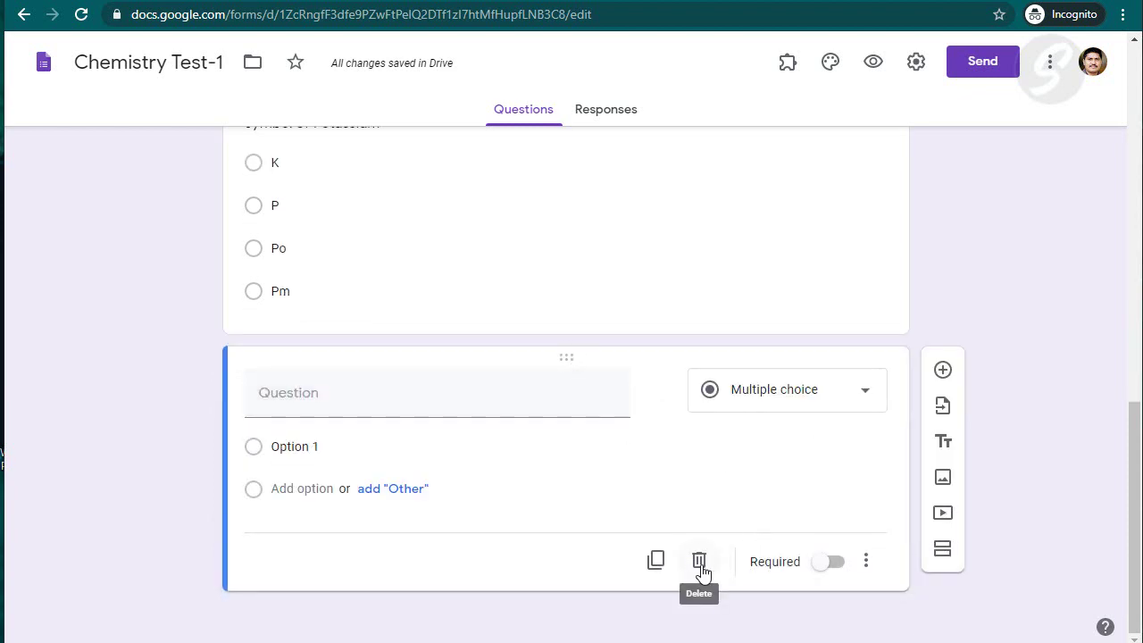
pyautogui.click(699, 562)
pyautogui.scroll(4, 876, 512)
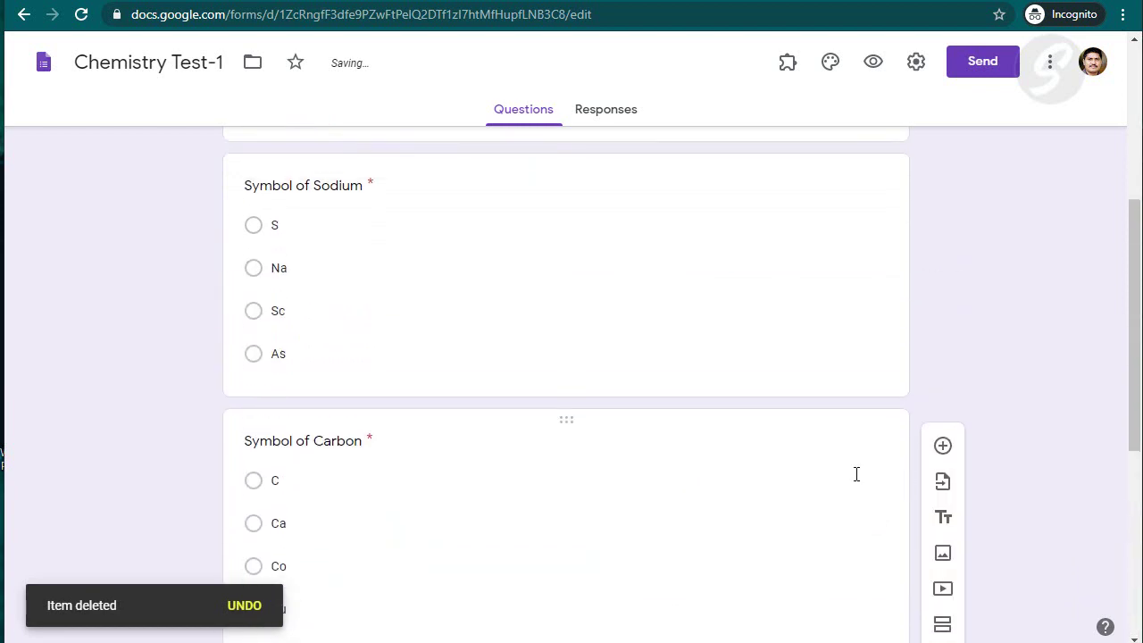
# Move the "Symbol of Sodium" question above the "Symbol of Aluminium" question so it comes first in the form
pyautogui.scroll(4, 856, 474)
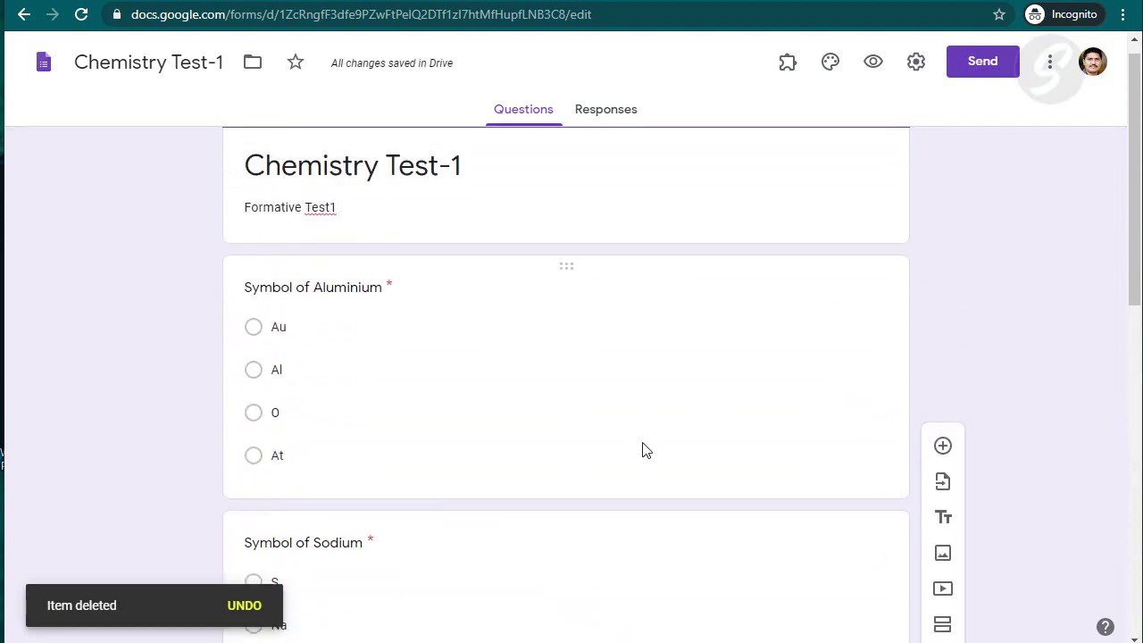
pyautogui.scroll(-1, 646, 449)
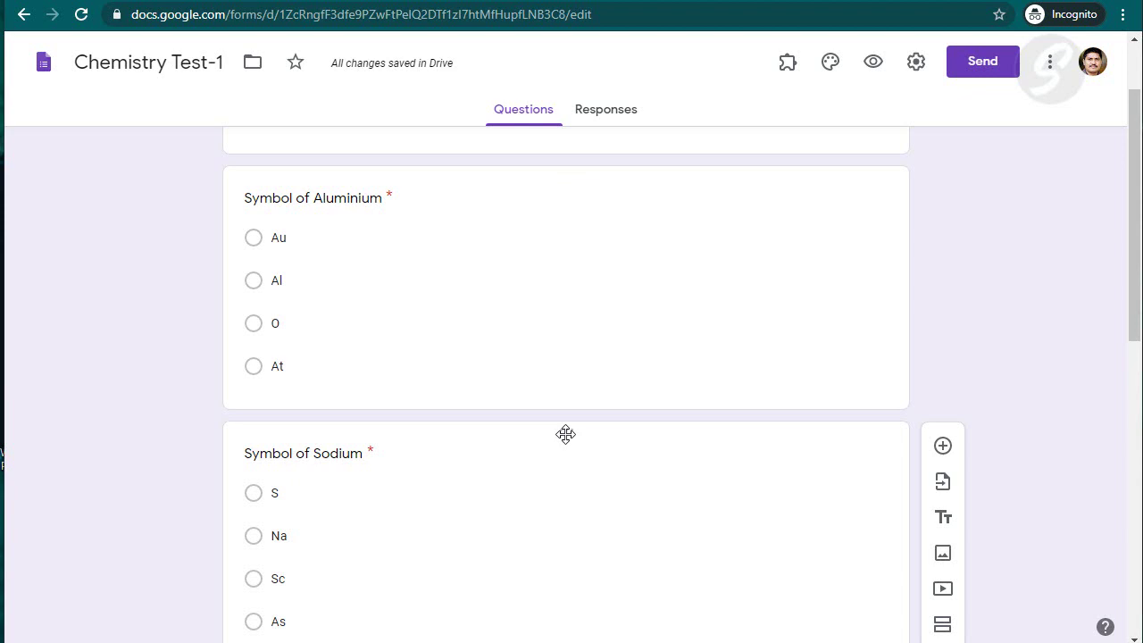
pyautogui.moveTo(566, 434); pyautogui.dragTo(566, 272)
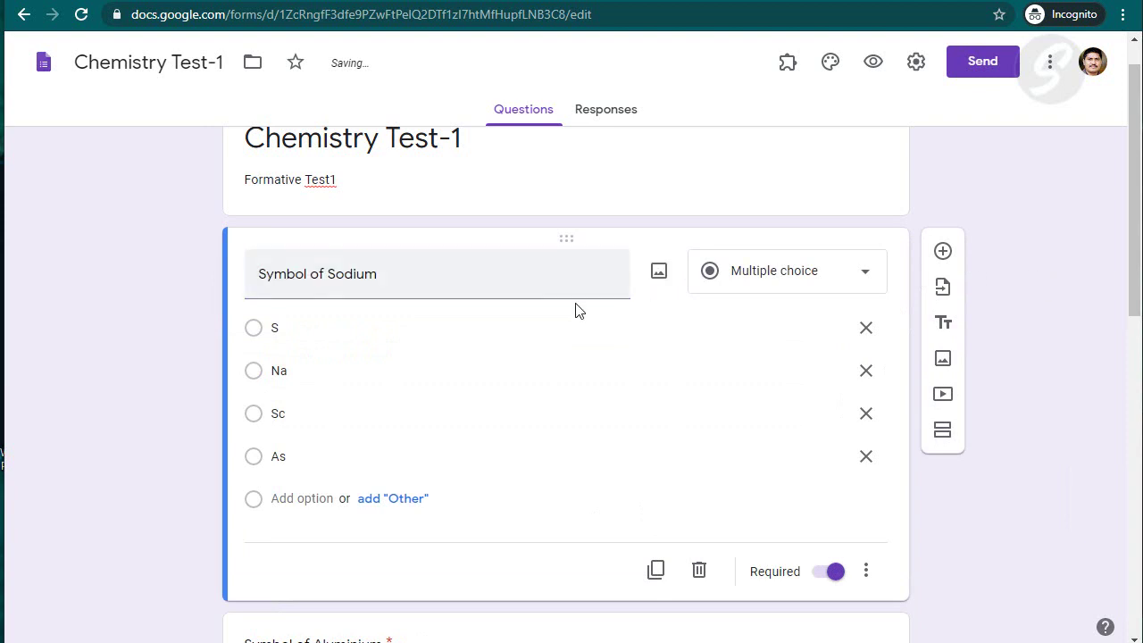
# Review the new question order from the form's title through to the potassium question
pyautogui.scroll(-2, 572, 375)
pyautogui.scroll(-2, 676, 446)
pyautogui.scroll(5, 660, 402)
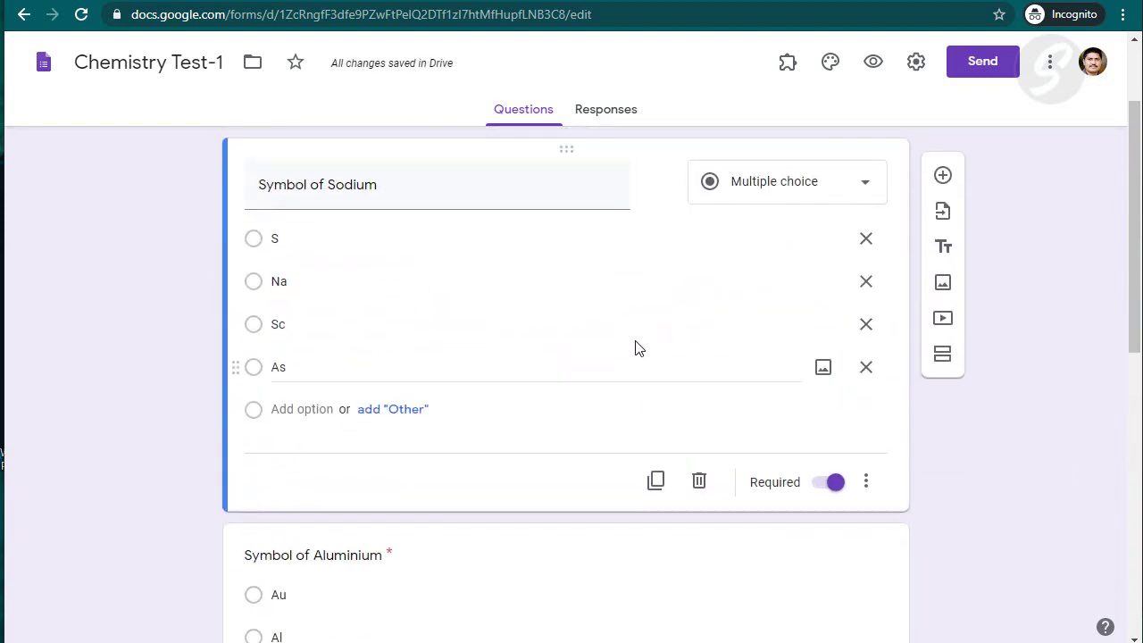
pyautogui.scroll(-9, 637, 385)
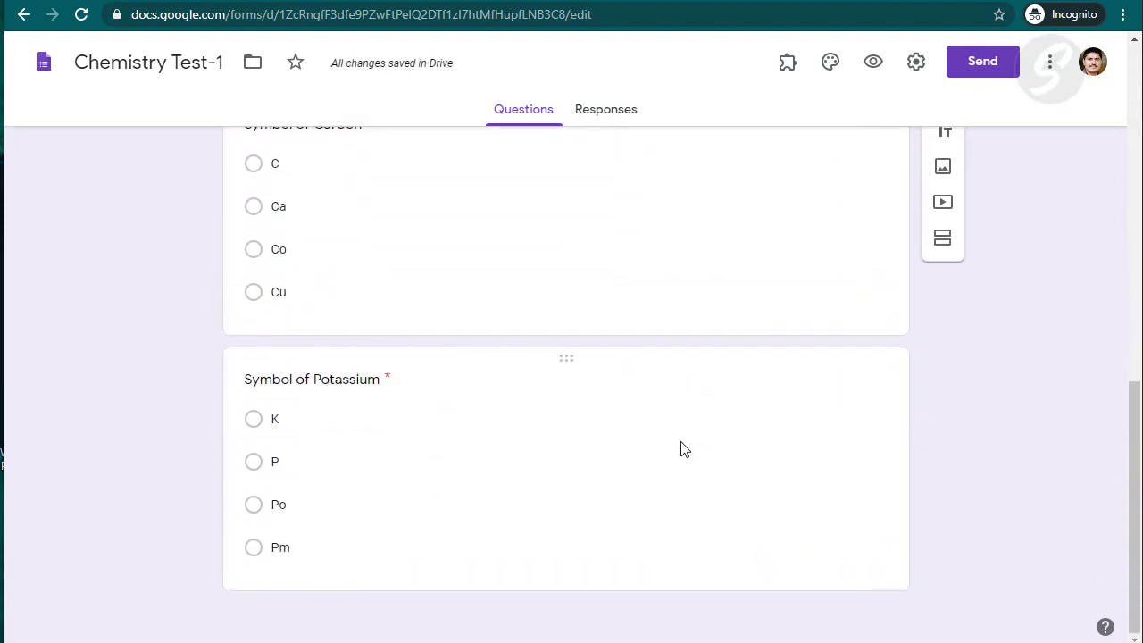
pyautogui.scroll(9, 679, 453)
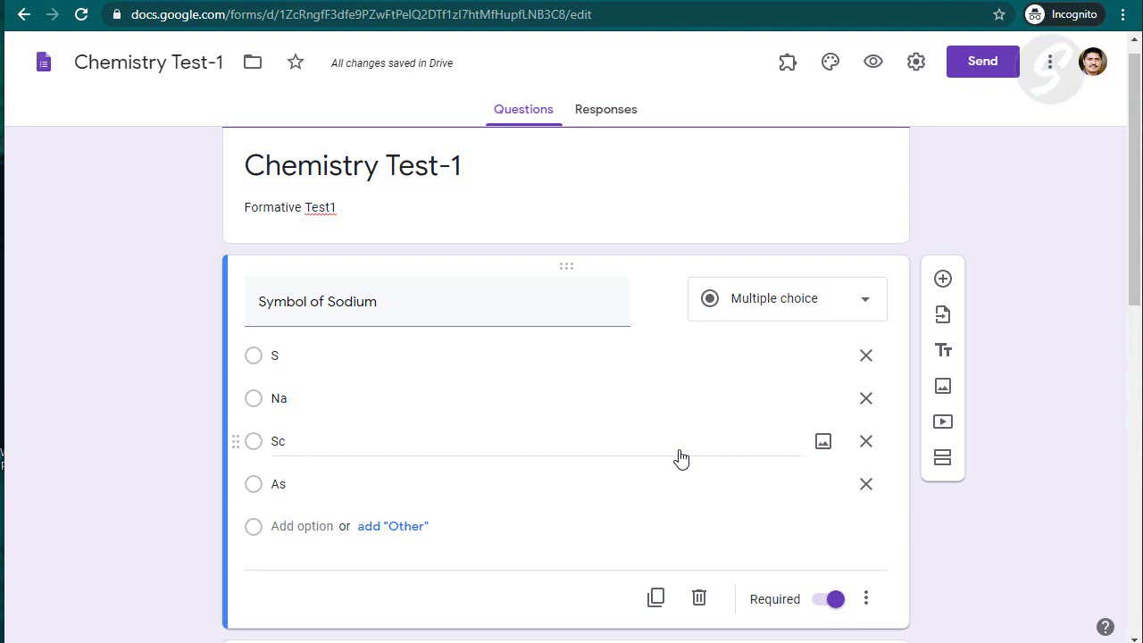
pyautogui.scroll(-9, 1035, 375)
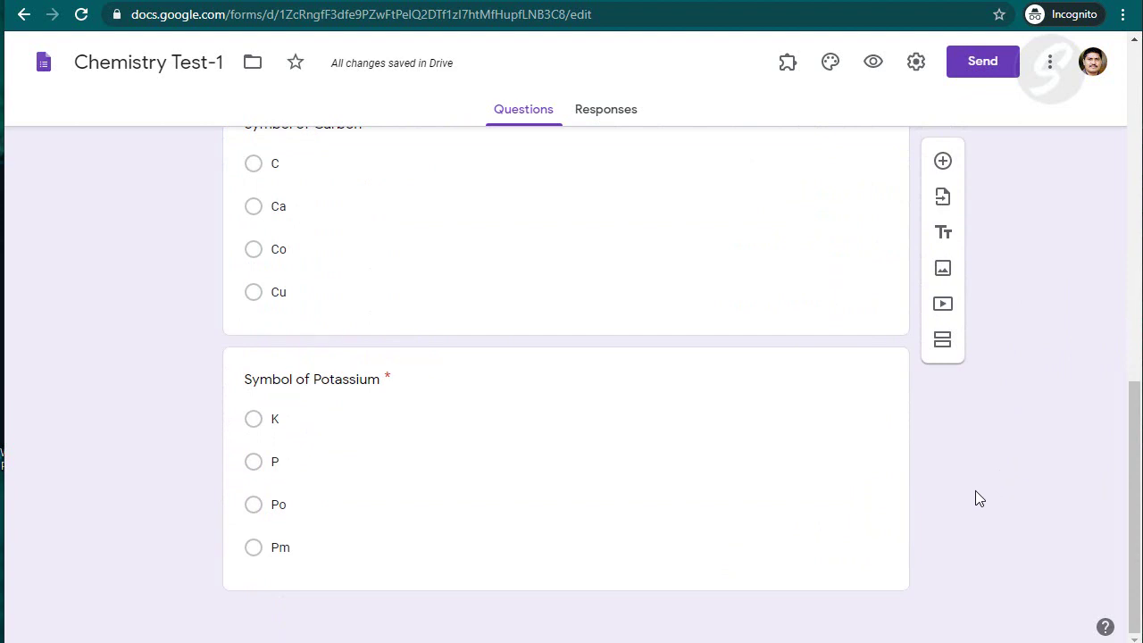
pyautogui.scroll(10, 976, 492)
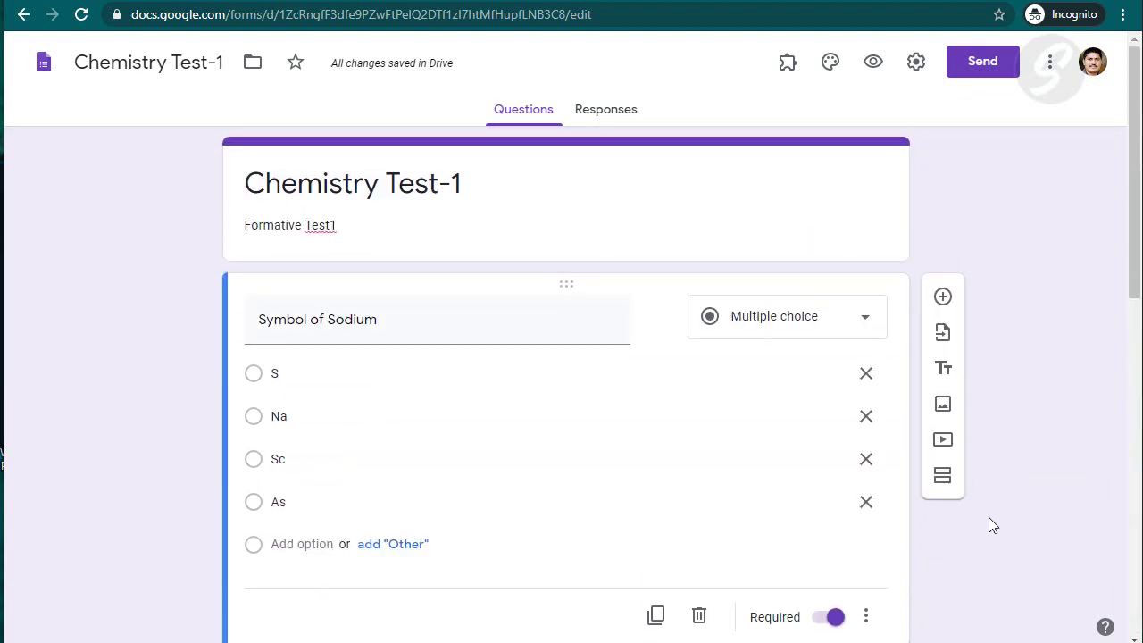
# Set the form's response destination to a new spreadsheet named "Chemistry Test-1 (Responses)"
pyautogui.click(610, 119)
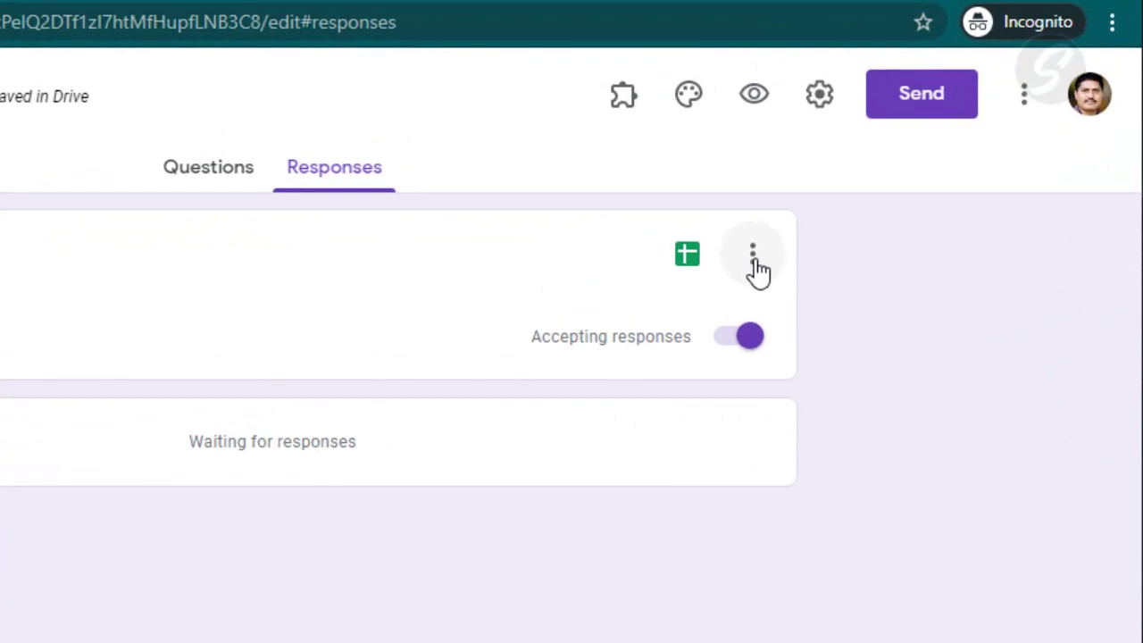
pyautogui.click(754, 259)
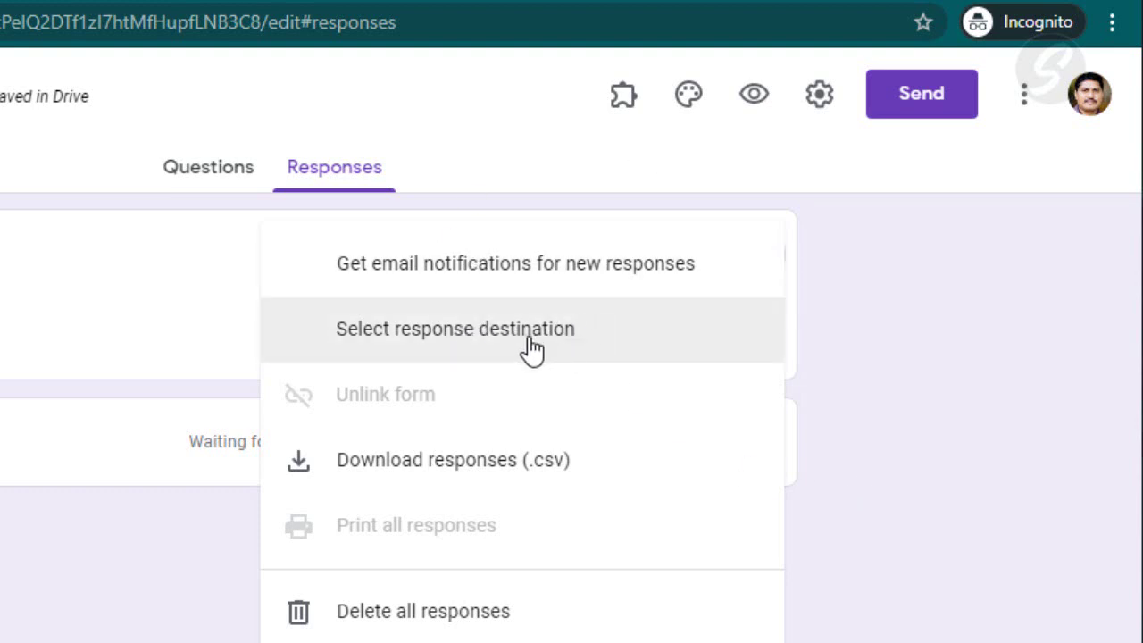
pyautogui.click(990, 365)
pyautogui.click(743, 267)
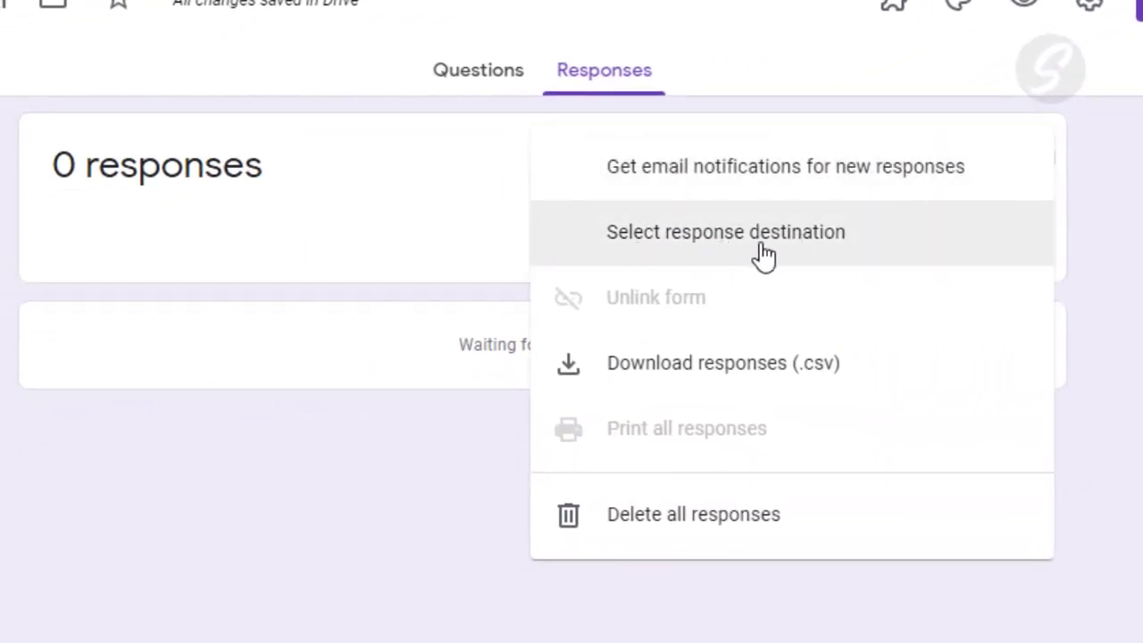
pyautogui.click(822, 243)
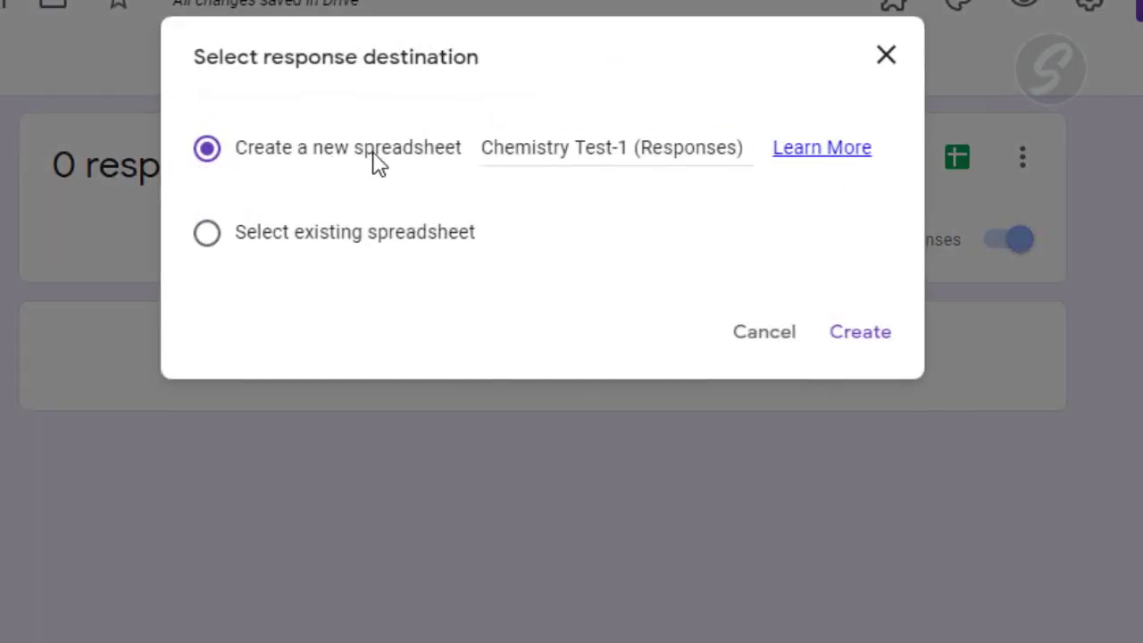
pyautogui.click(336, 250)
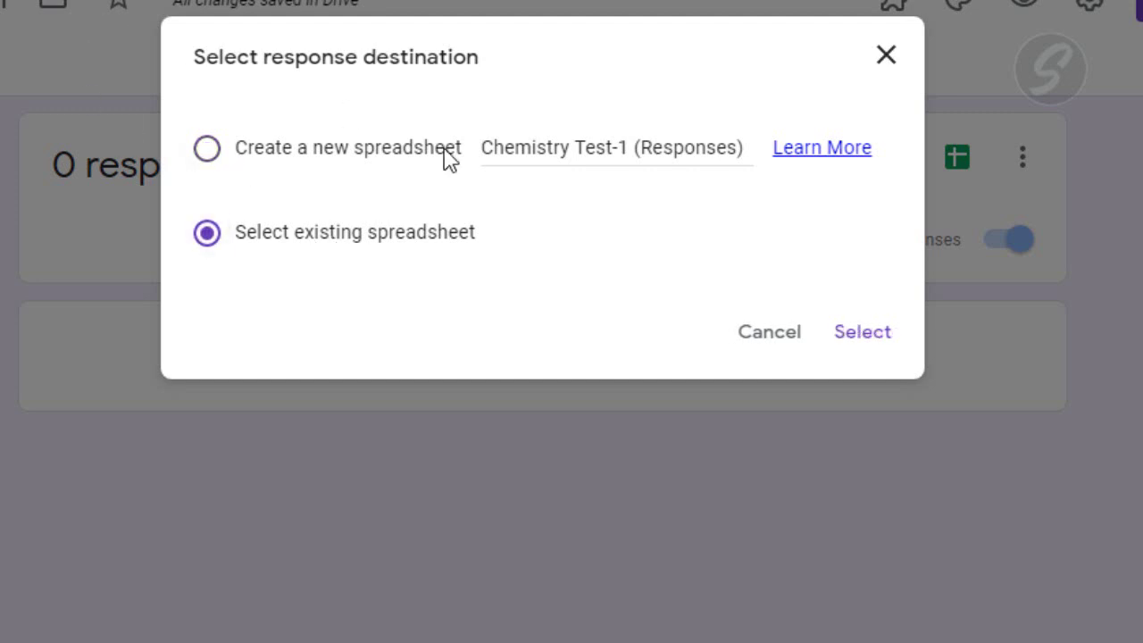
pyautogui.click(209, 152)
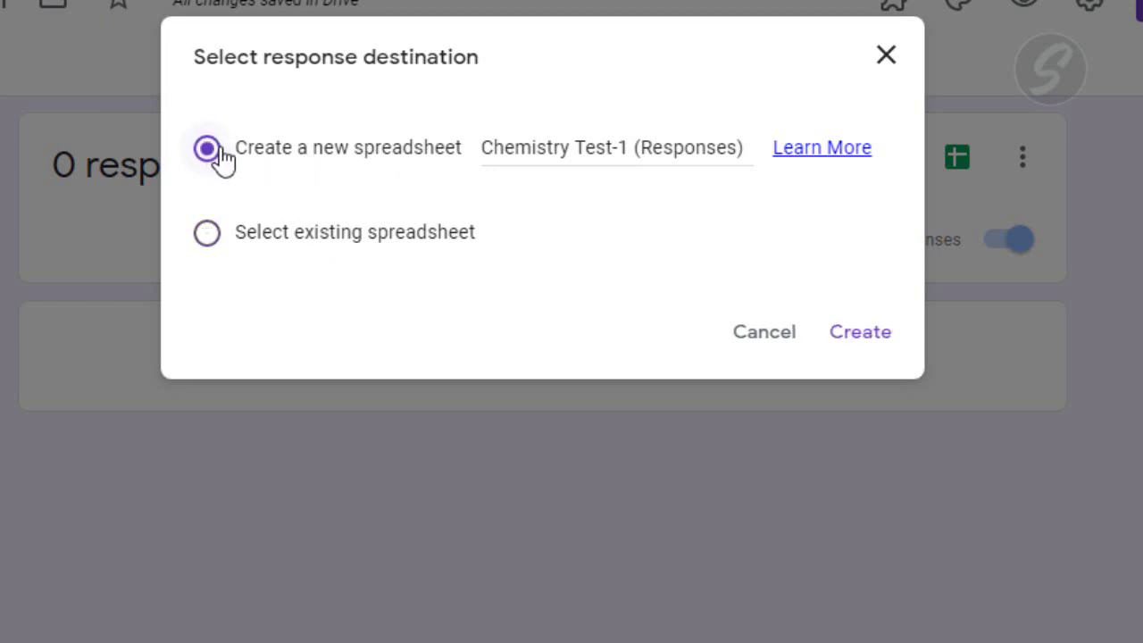
pyautogui.click(577, 150)
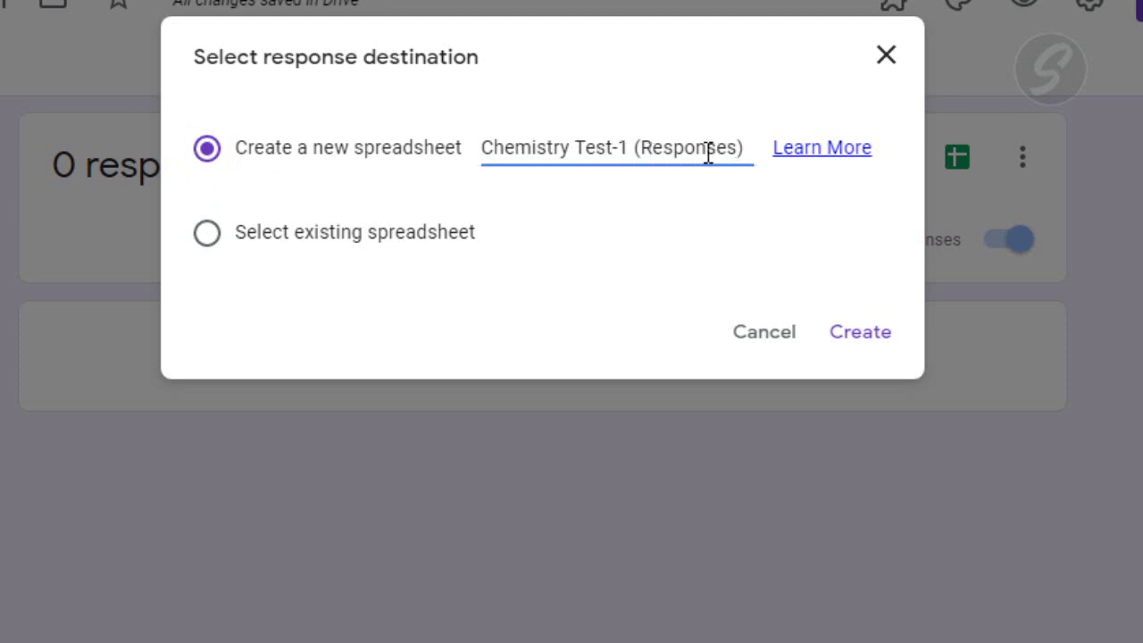
pyautogui.tripleClick(597, 146)
pyautogui.click(553, 152)
pyautogui.click(865, 340)
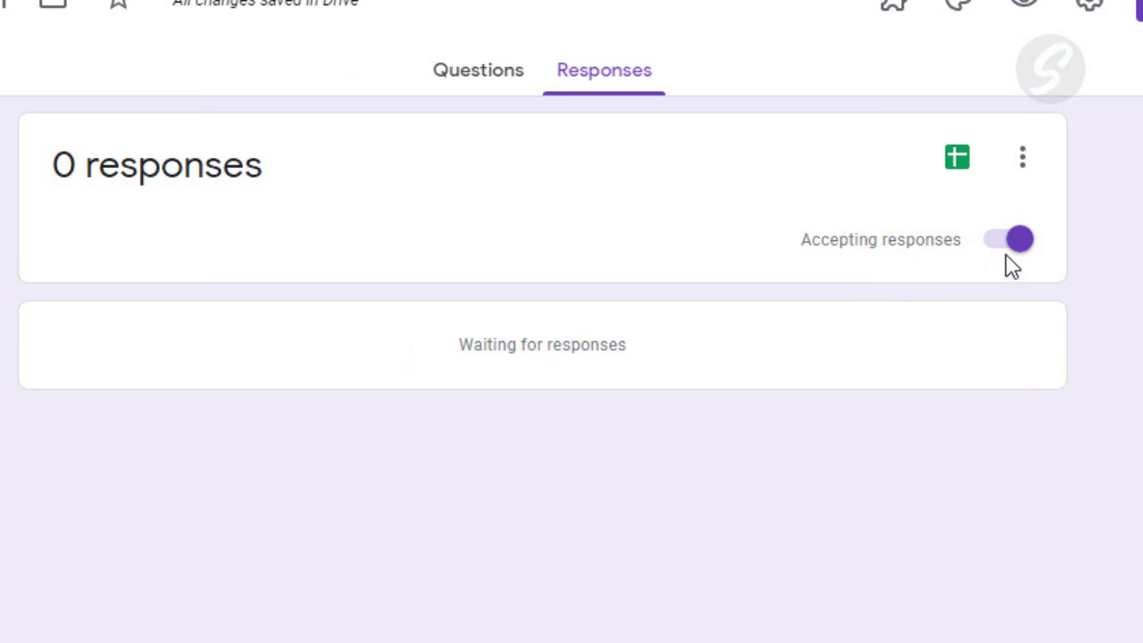
# Examine the options for managing the form's responses and look over the form's questions again
pyautogui.click(1021, 162)
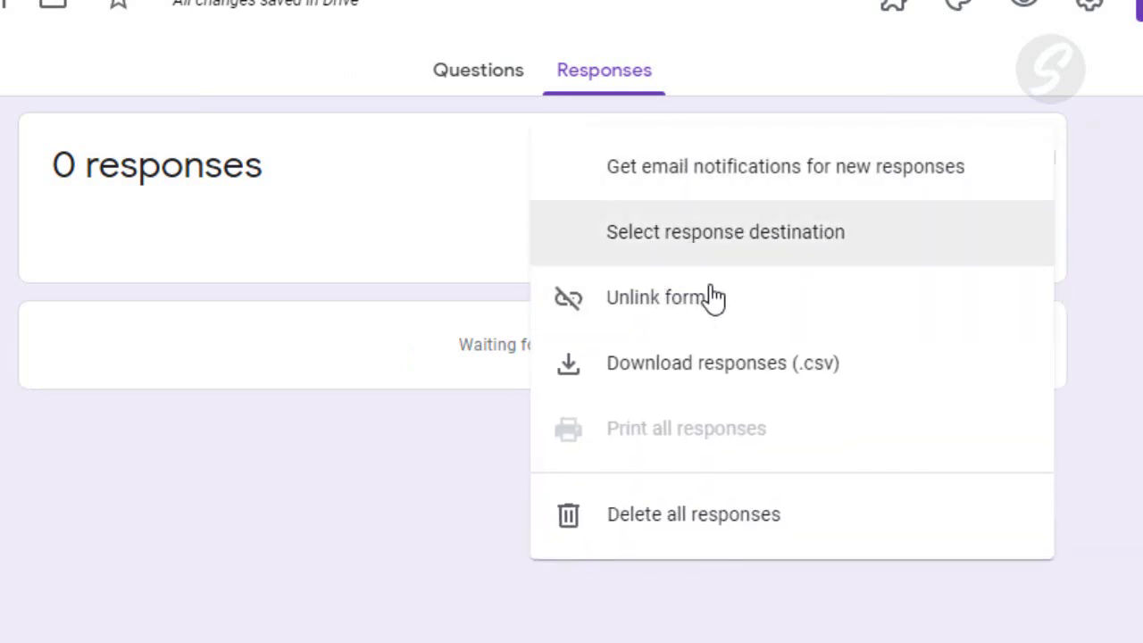
pyautogui.click(181, 614)
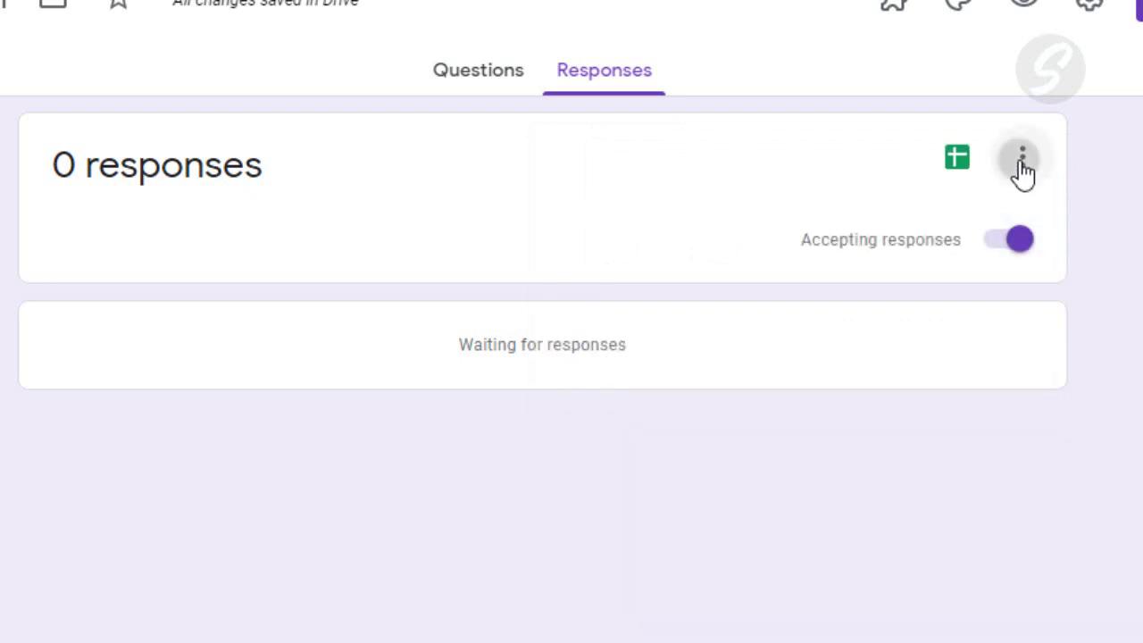
pyautogui.click(1023, 165)
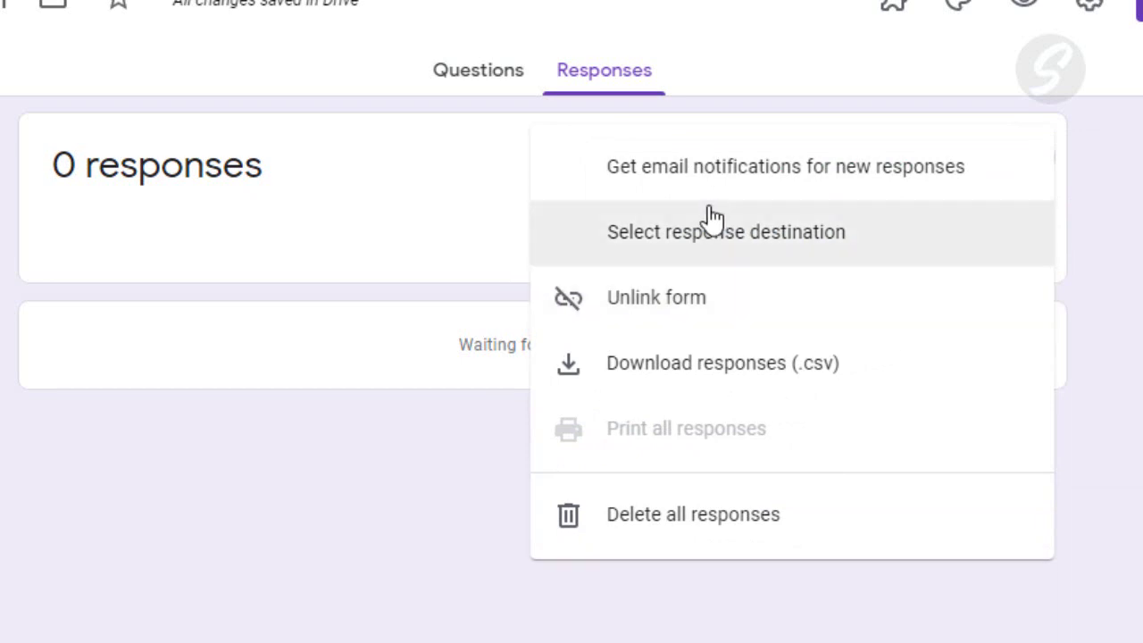
pyautogui.click(689, 232)
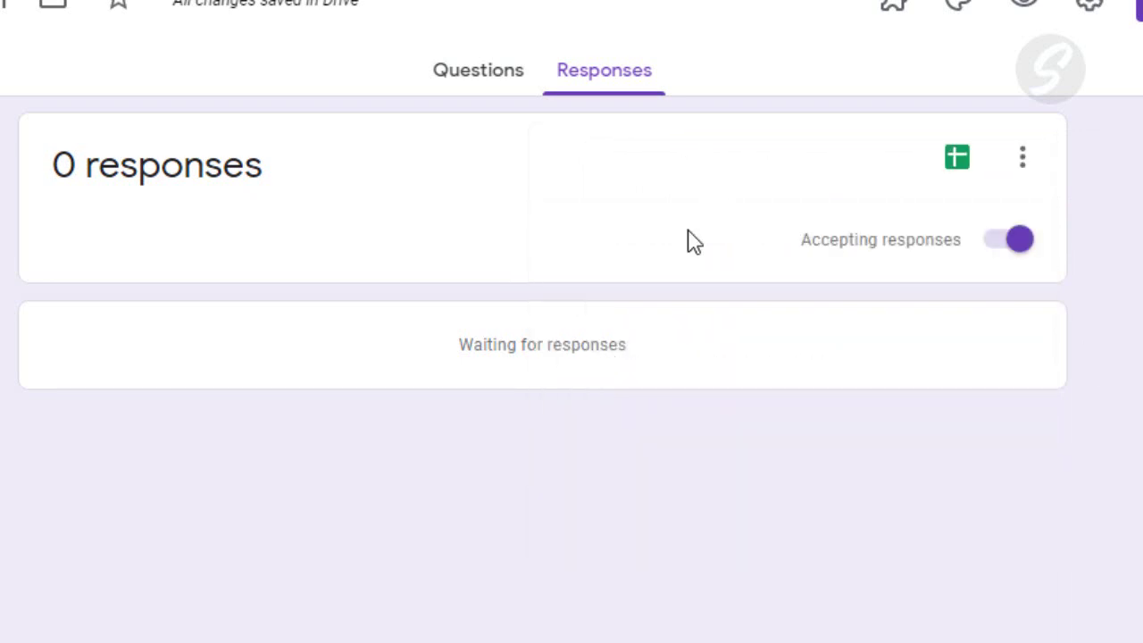
pyautogui.click(478, 73)
pyautogui.scroll(-3, 466, 523)
pyautogui.scroll(-7, 466, 522)
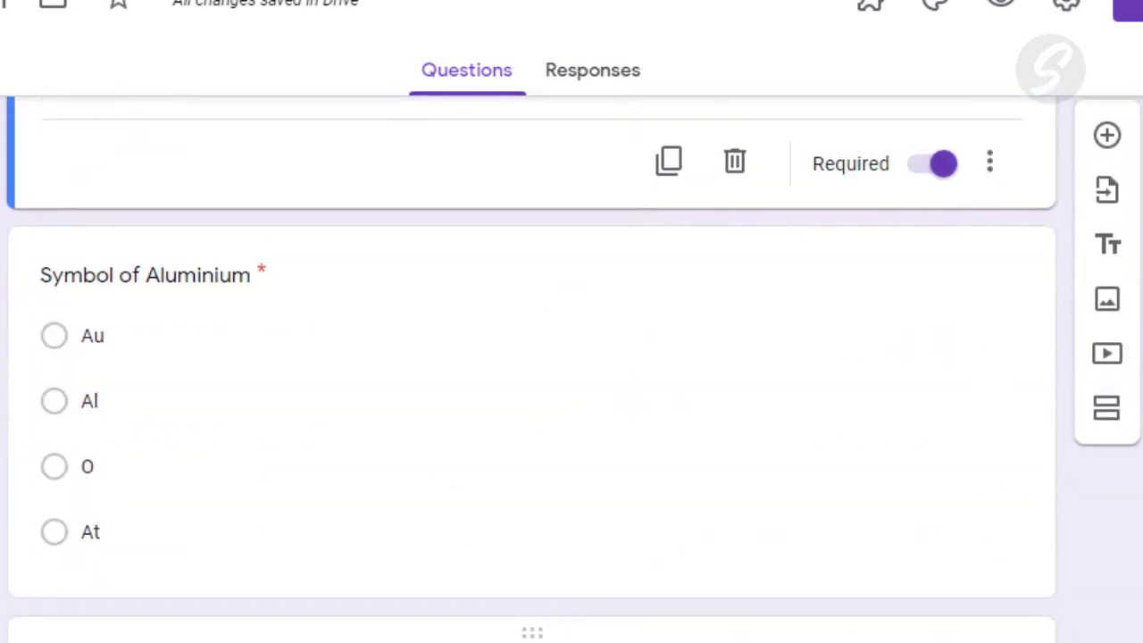
pyautogui.scroll(10, 466, 522)
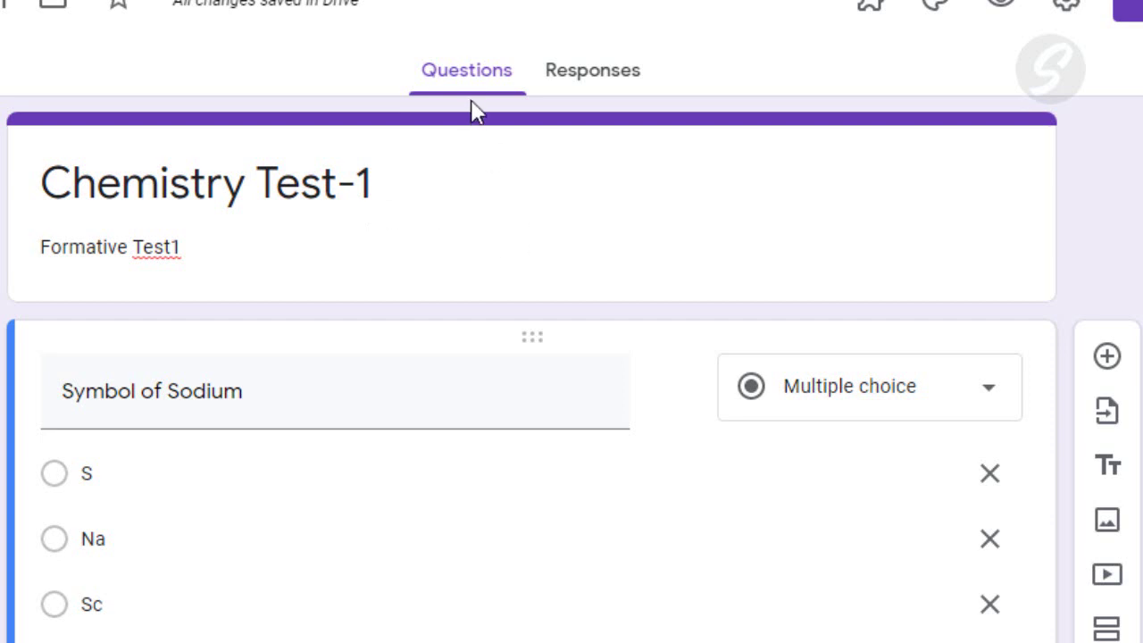
pyautogui.click(620, 82)
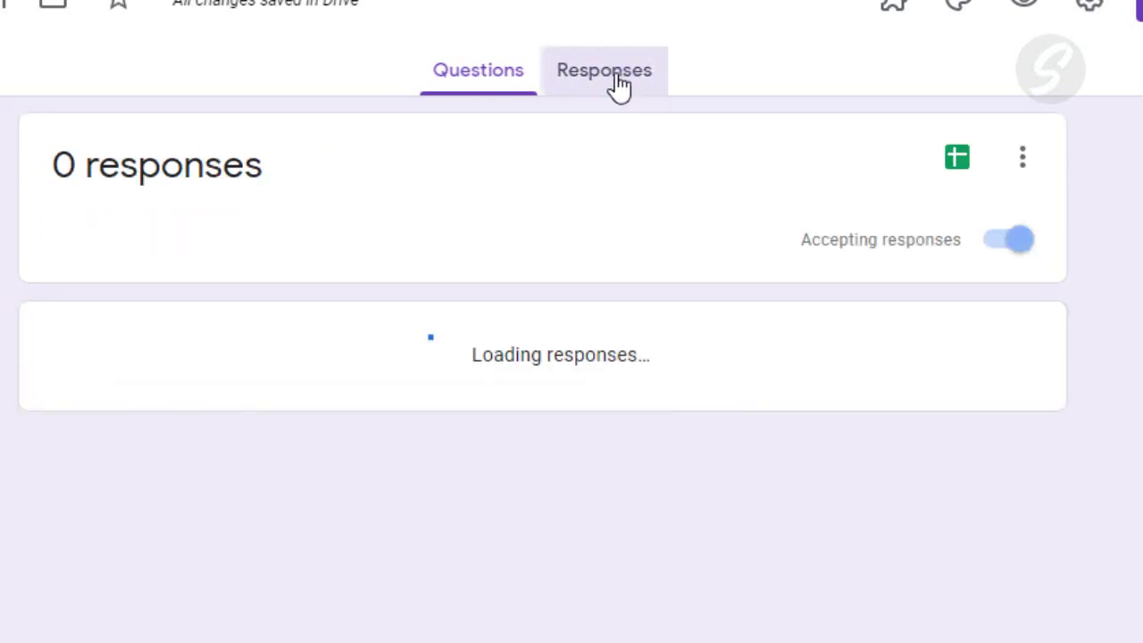
pyautogui.click(1019, 157)
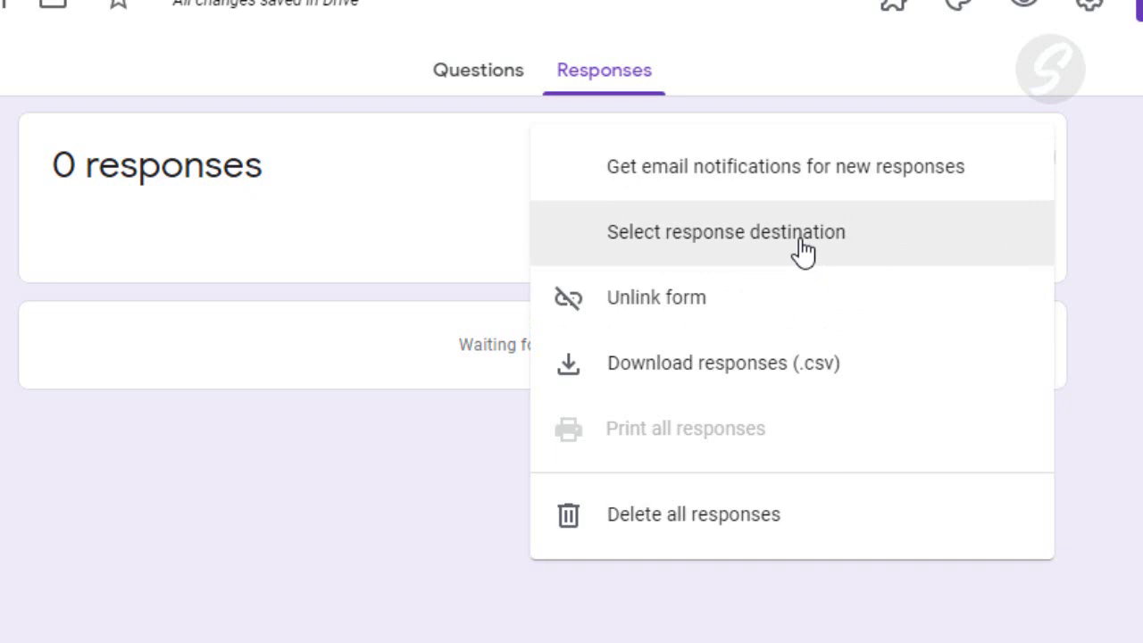
pyautogui.click(244, 542)
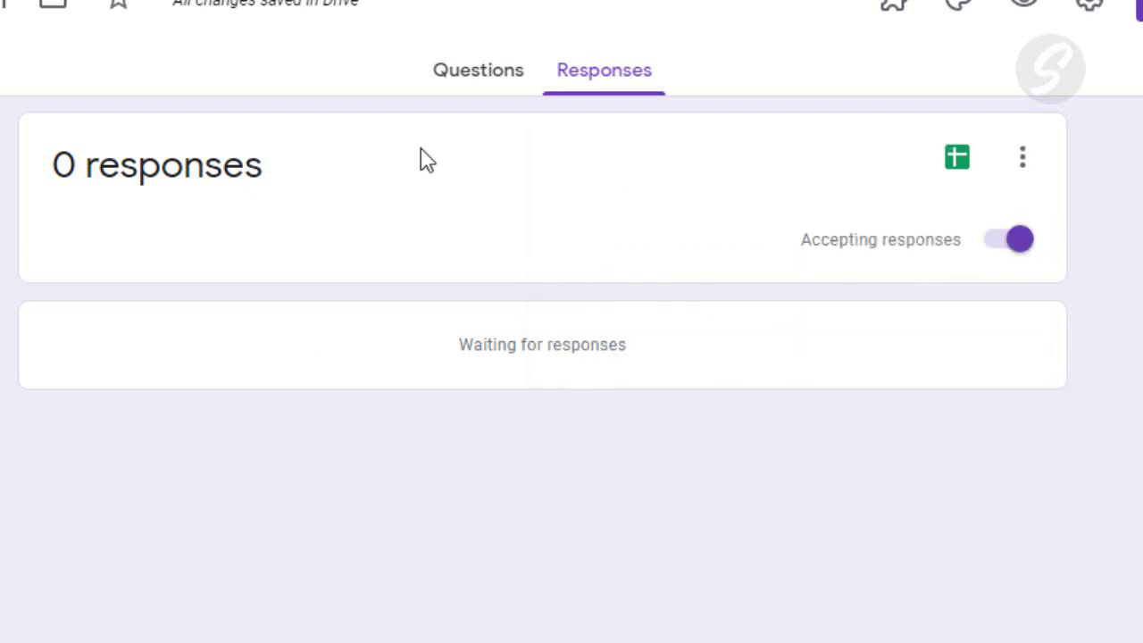
pyautogui.click(465, 79)
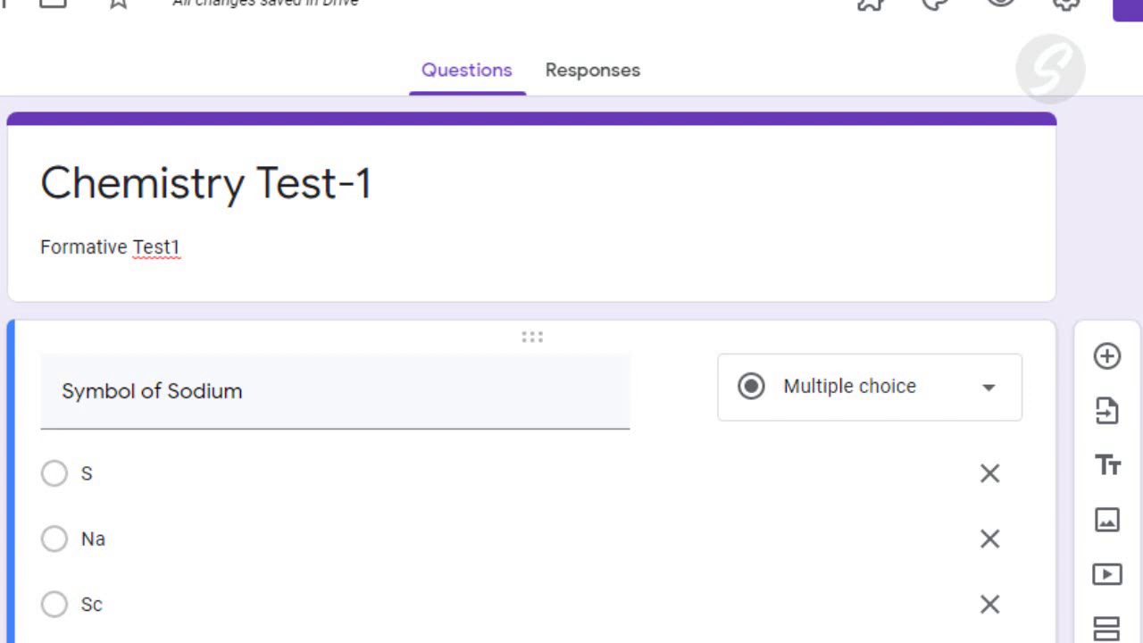
pyautogui.scroll(-5, 571, 402)
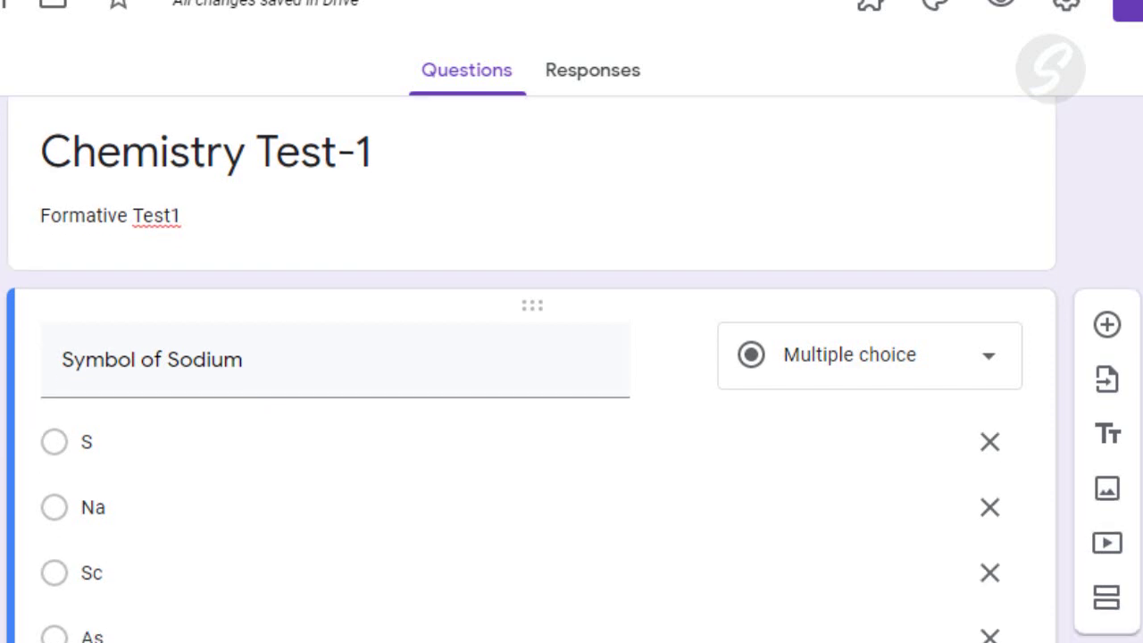
pyautogui.scroll(5, 571, 402)
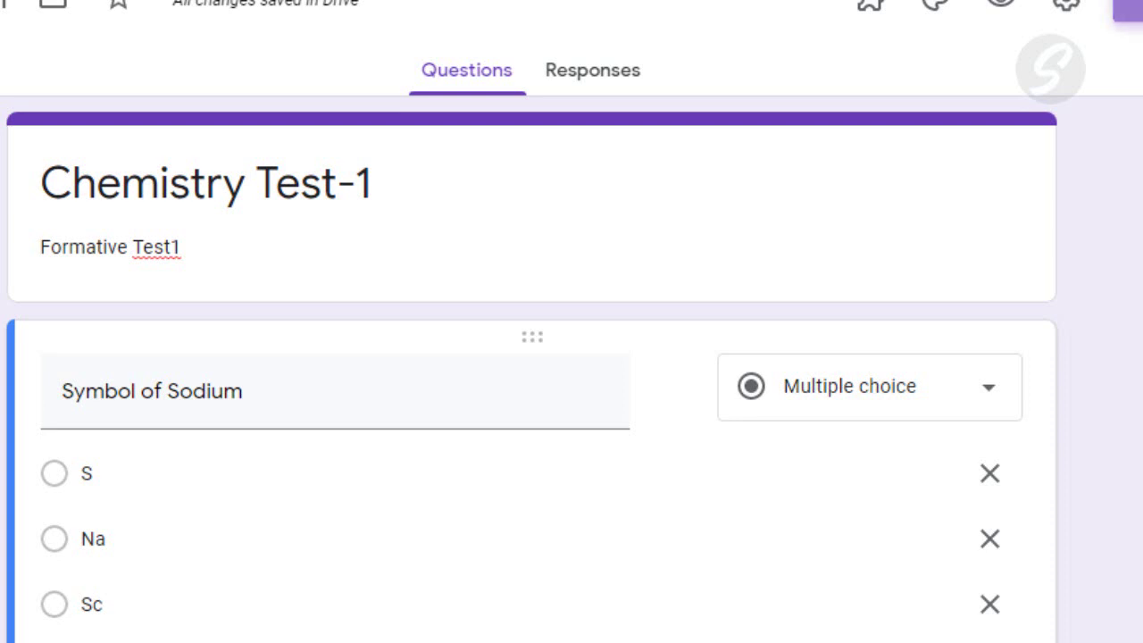
# Open the form's sending options and view the link, embed HTML and email methods
pyautogui.click(1127, 9)
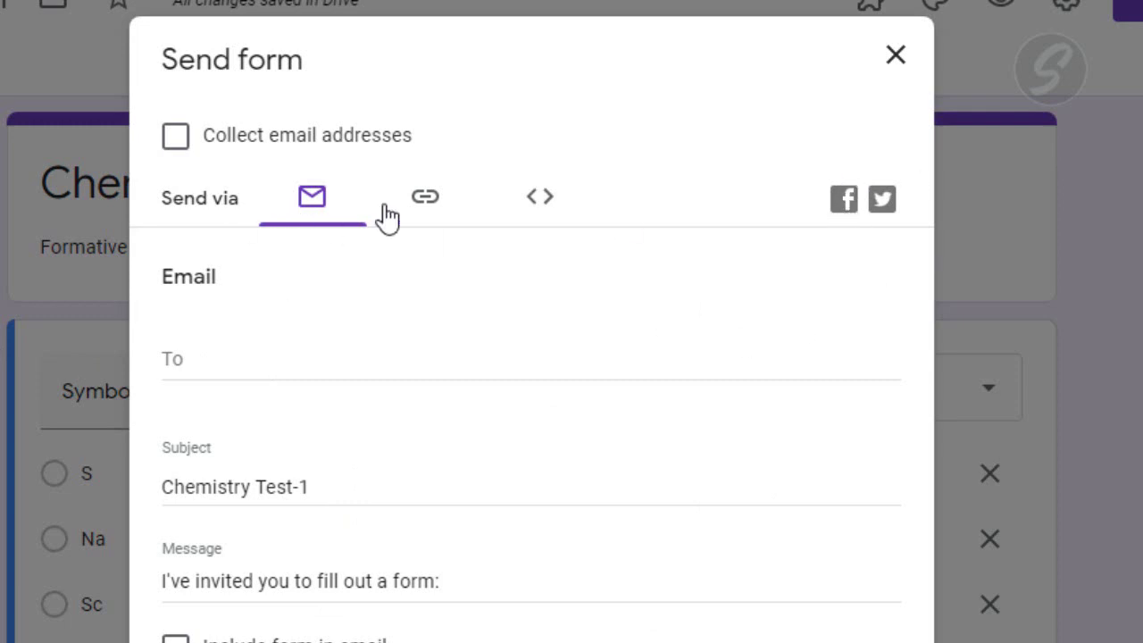
pyautogui.click(427, 204)
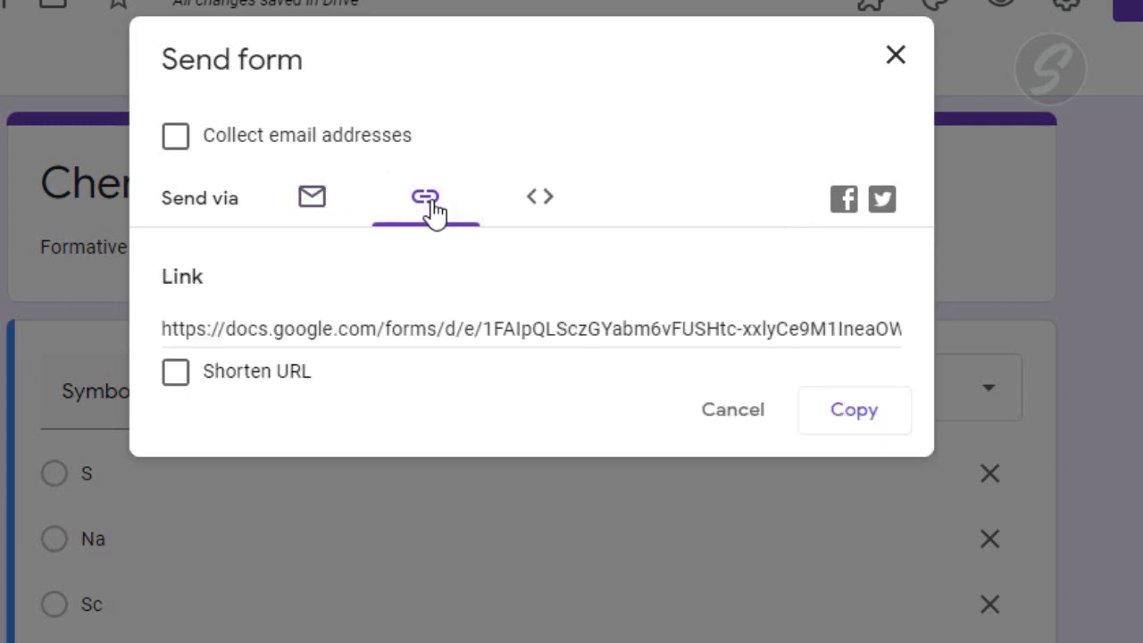
pyautogui.click(541, 200)
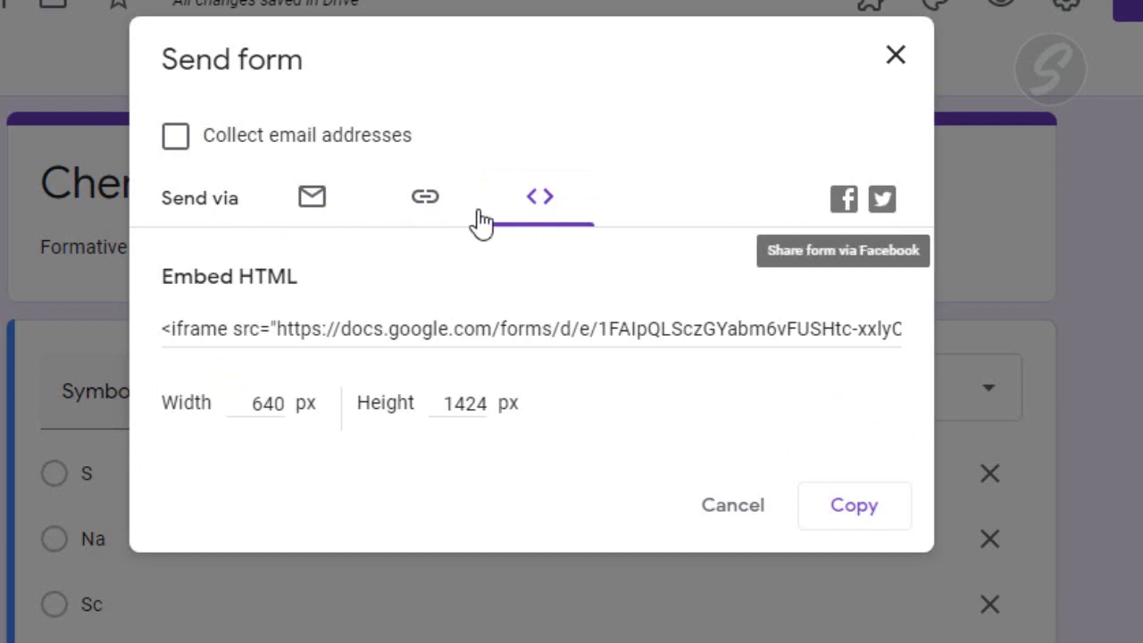
pyautogui.click(330, 219)
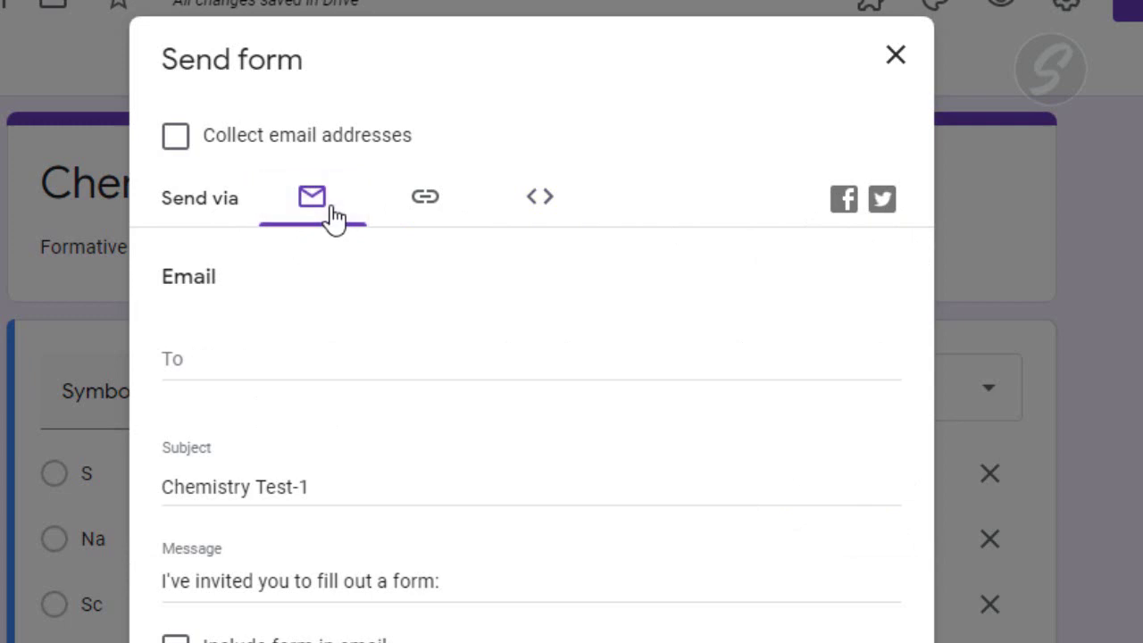
# Choose to send the form via link and shorten its URL
pyautogui.click(429, 217)
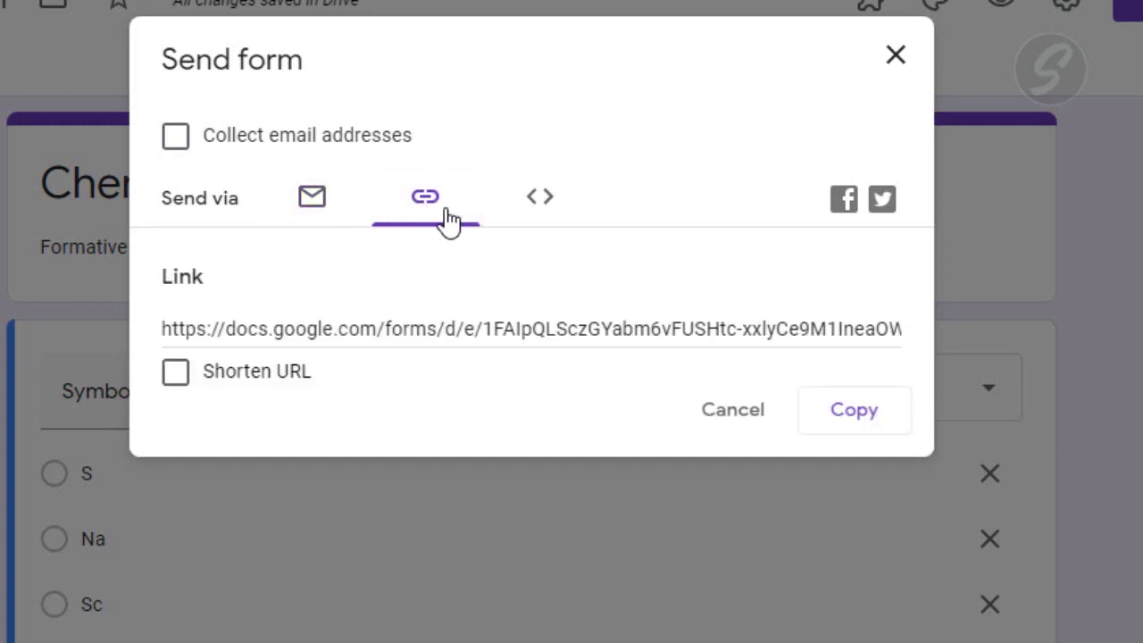
pyautogui.click(439, 212)
pyautogui.click(365, 331)
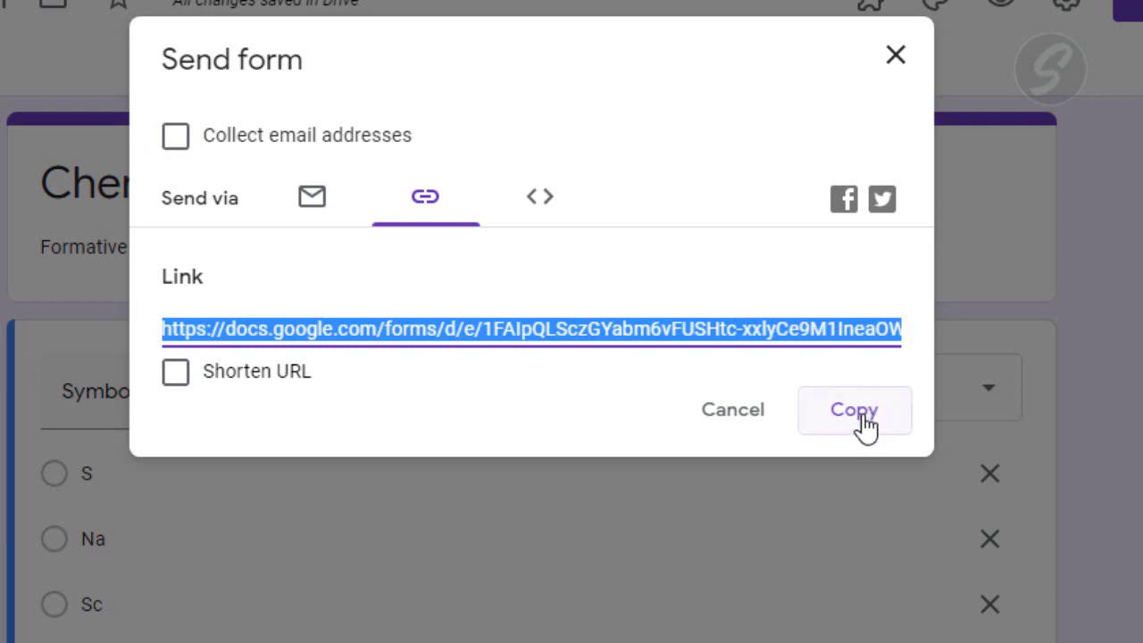
pyautogui.press('Tab')
pyautogui.press('space')
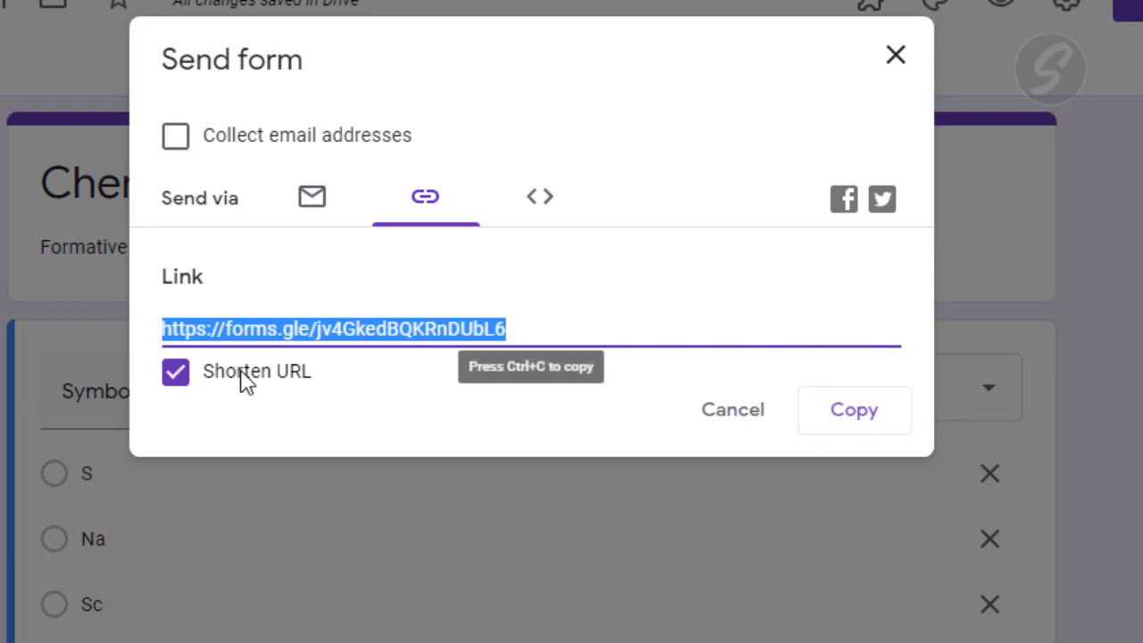
# Compare the form's full and shortened links, copy the shortened one and close the sending options
pyautogui.click(178, 380)
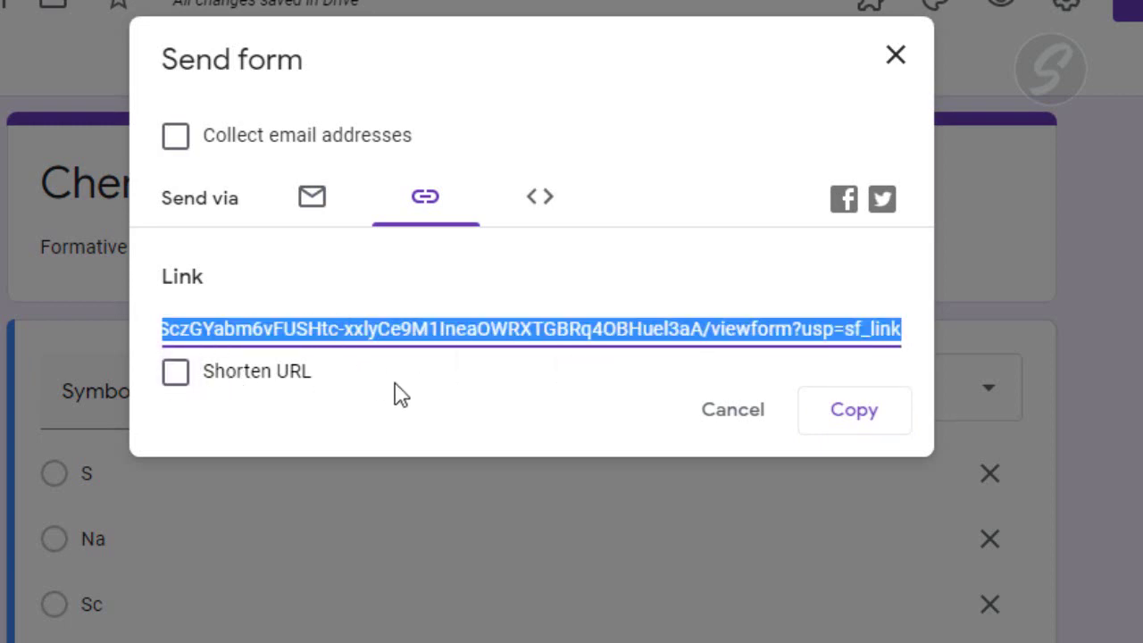
pyautogui.click(175, 379)
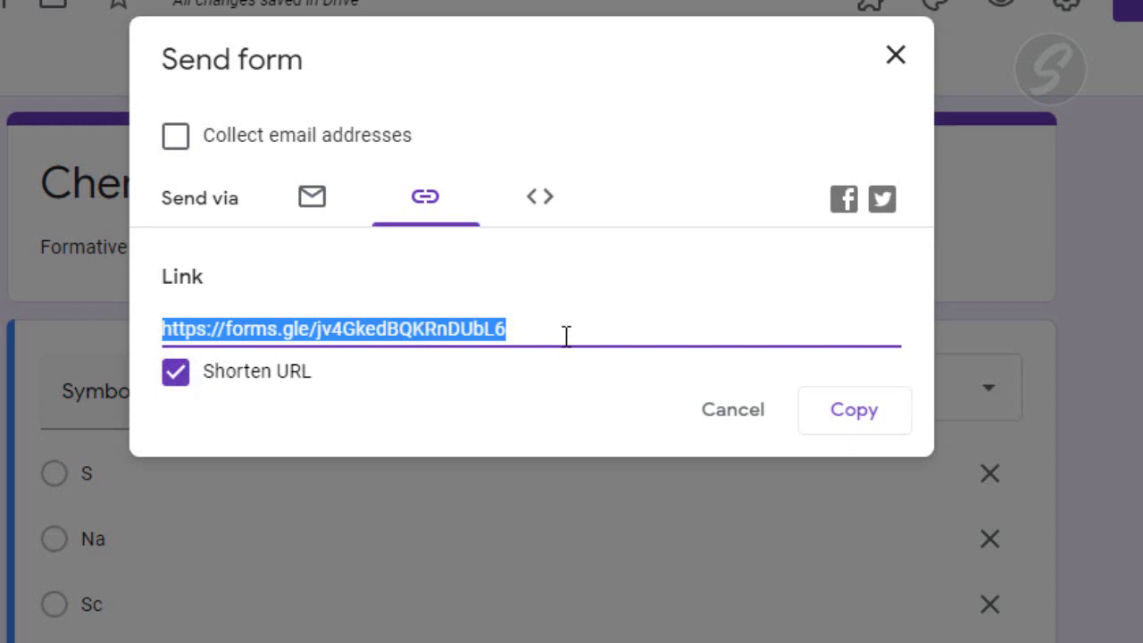
pyautogui.rightClick(427, 323)
pyautogui.click(379, 391)
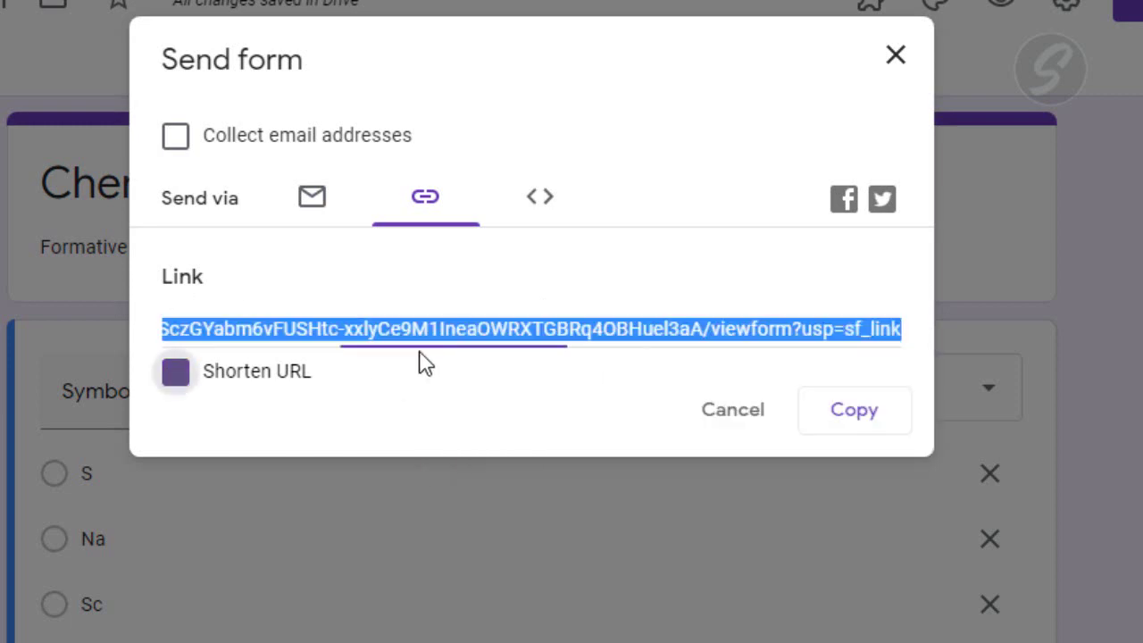
pyautogui.click(179, 373)
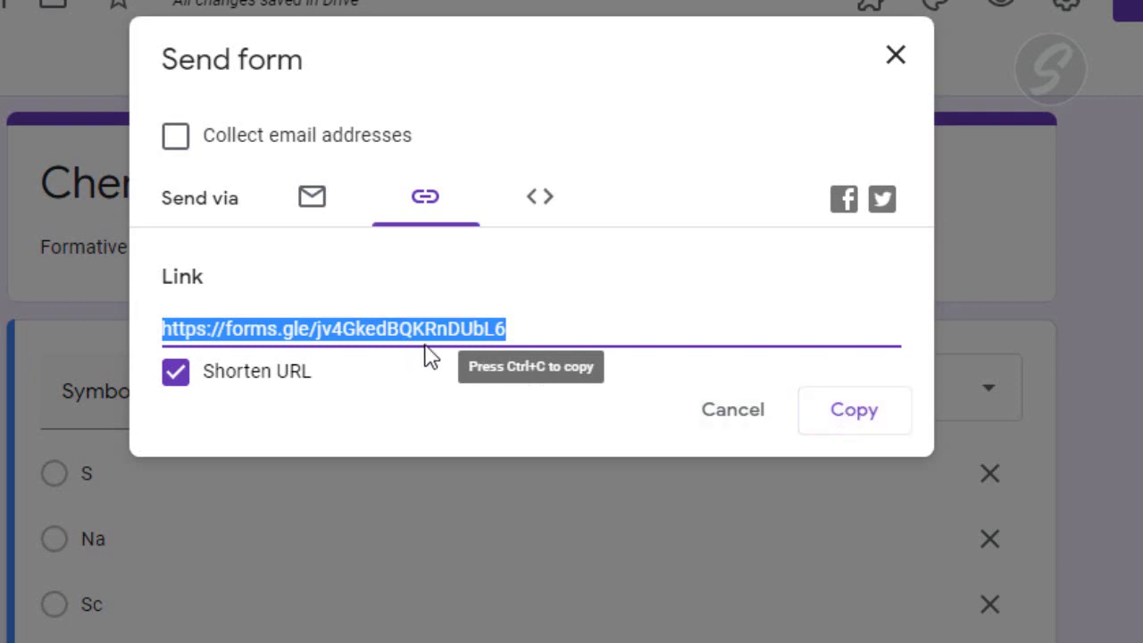
pyautogui.click(855, 418)
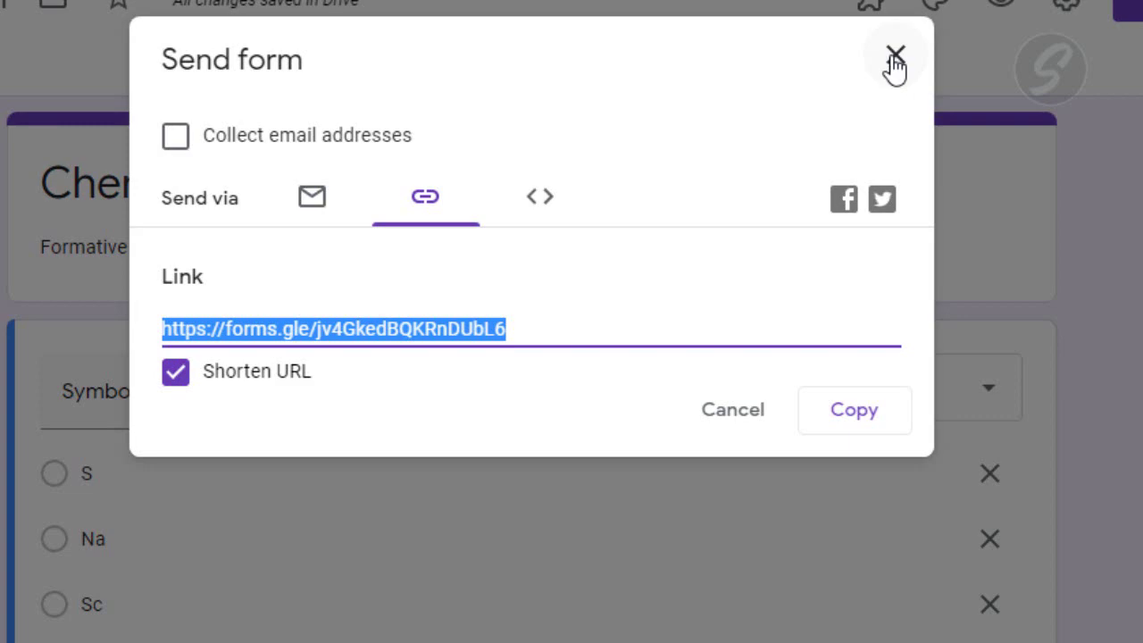
pyautogui.click(895, 59)
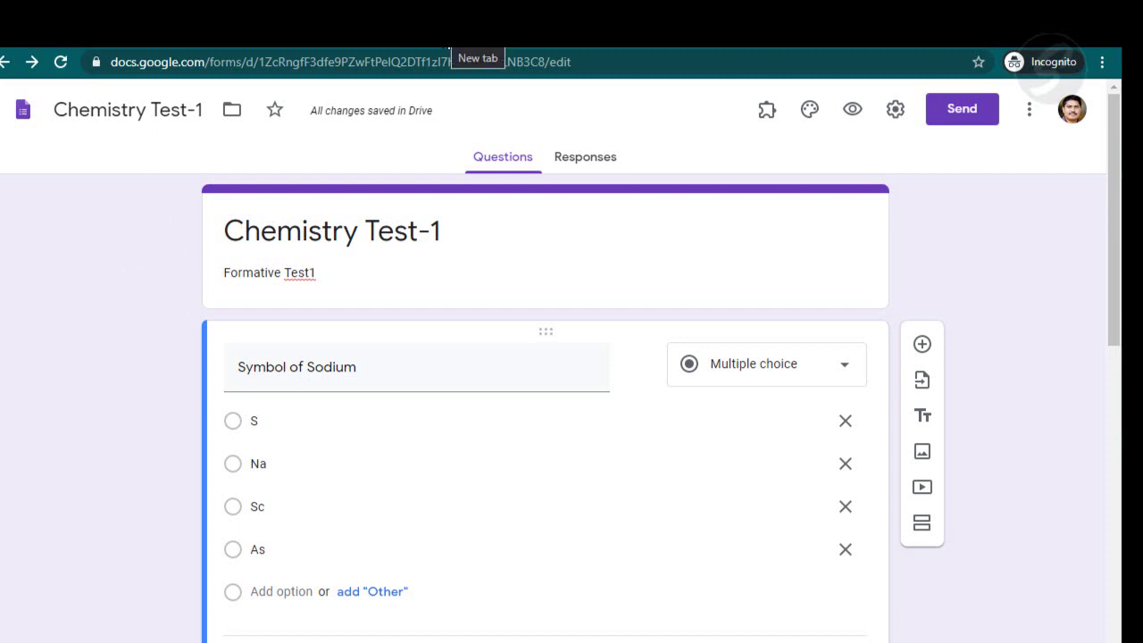
# Open the copied form link in a new browser tab
pyautogui.click(450, 44)
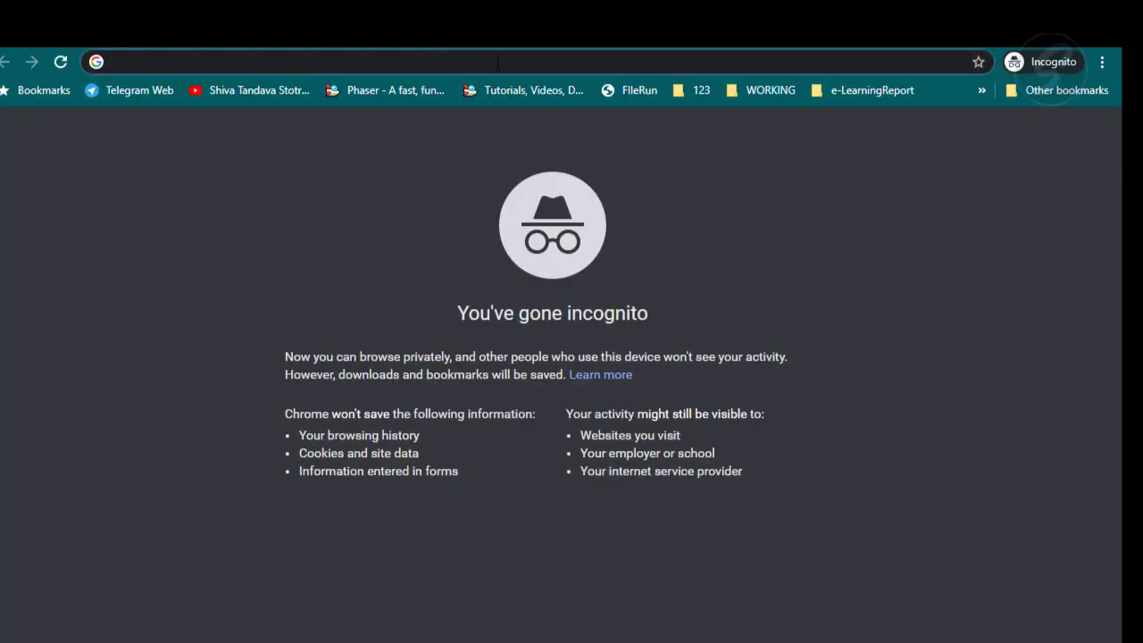
pyautogui.rightClick(473, 65)
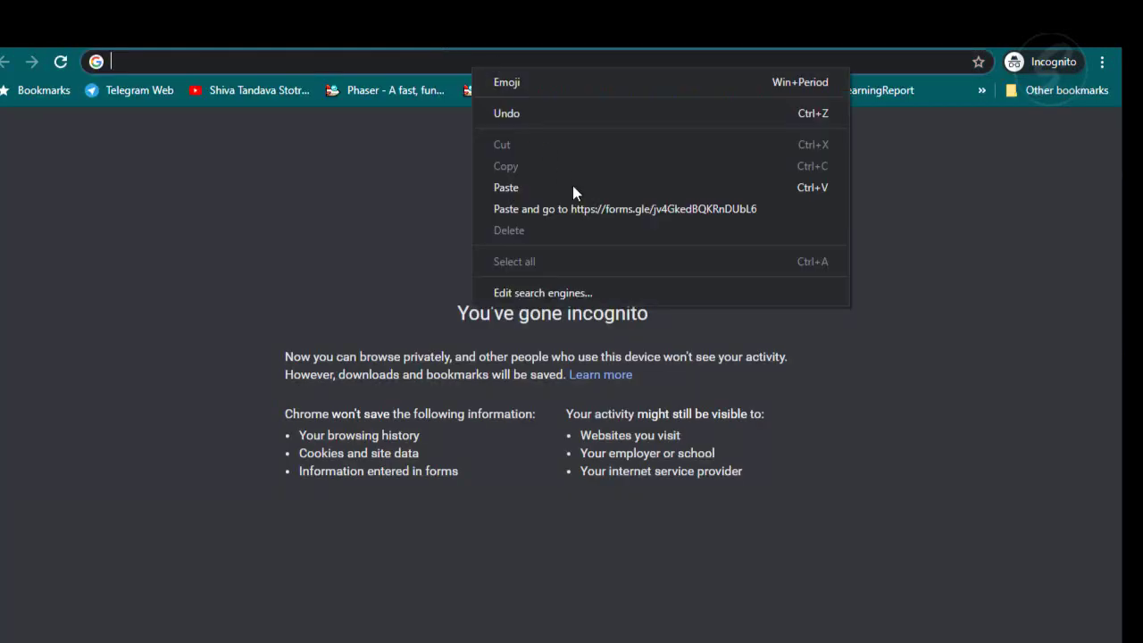
pyautogui.click(587, 211)
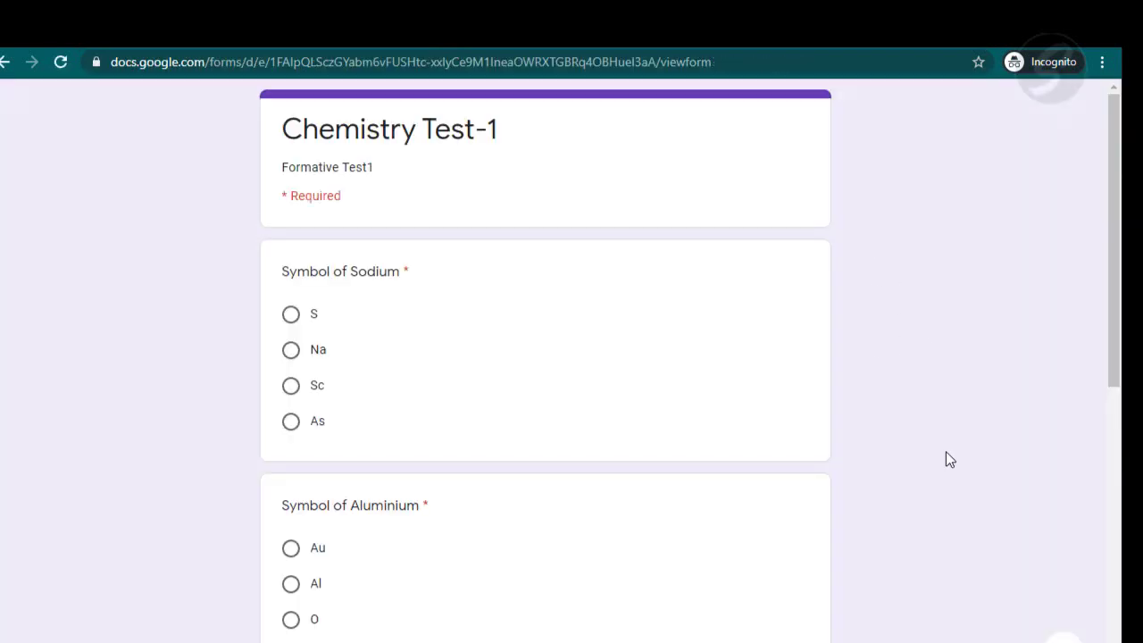
# Examine the respondent's view of Chemistry Test-1, from the Sodium question through the Potassium question and the submit option
pyautogui.scroll(-7, 950, 460)
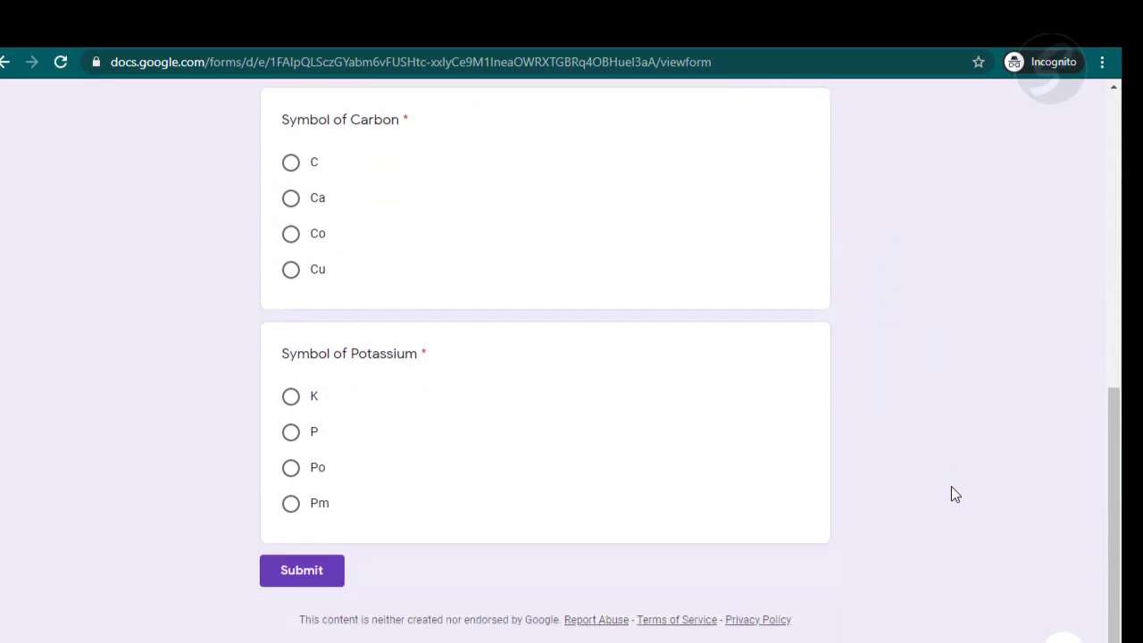
pyautogui.scroll(2, 956, 491)
pyautogui.scroll(5, 801, 349)
pyautogui.scroll(-6, 464, 416)
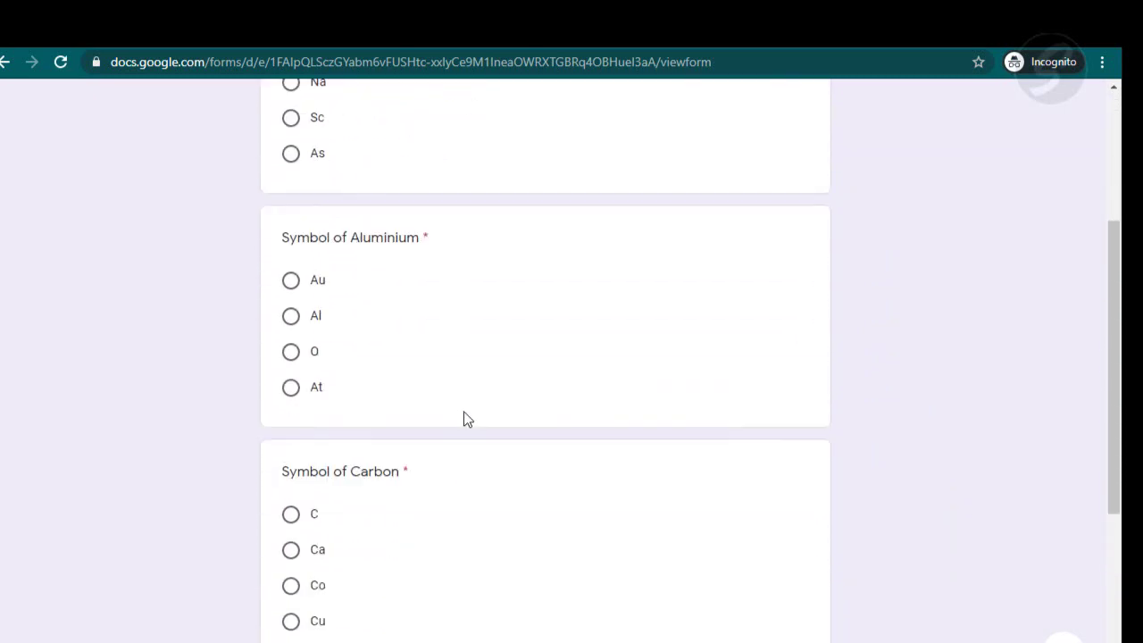
pyautogui.scroll(6, 812, 470)
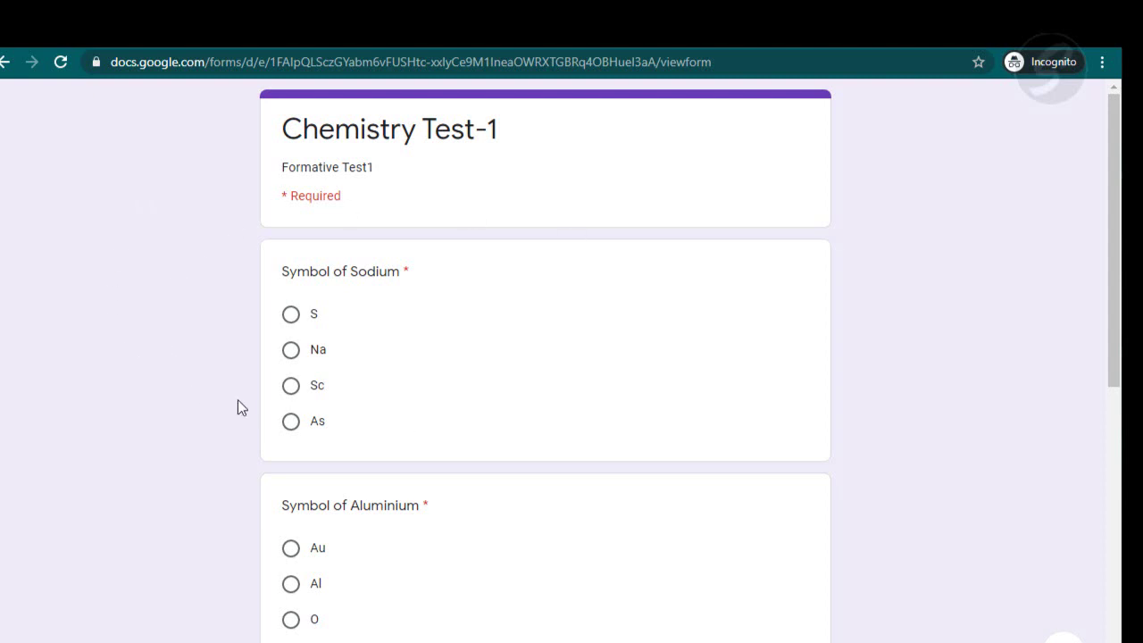
pyautogui.scroll(-6, 545, 365)
pyautogui.scroll(3, 598, 416)
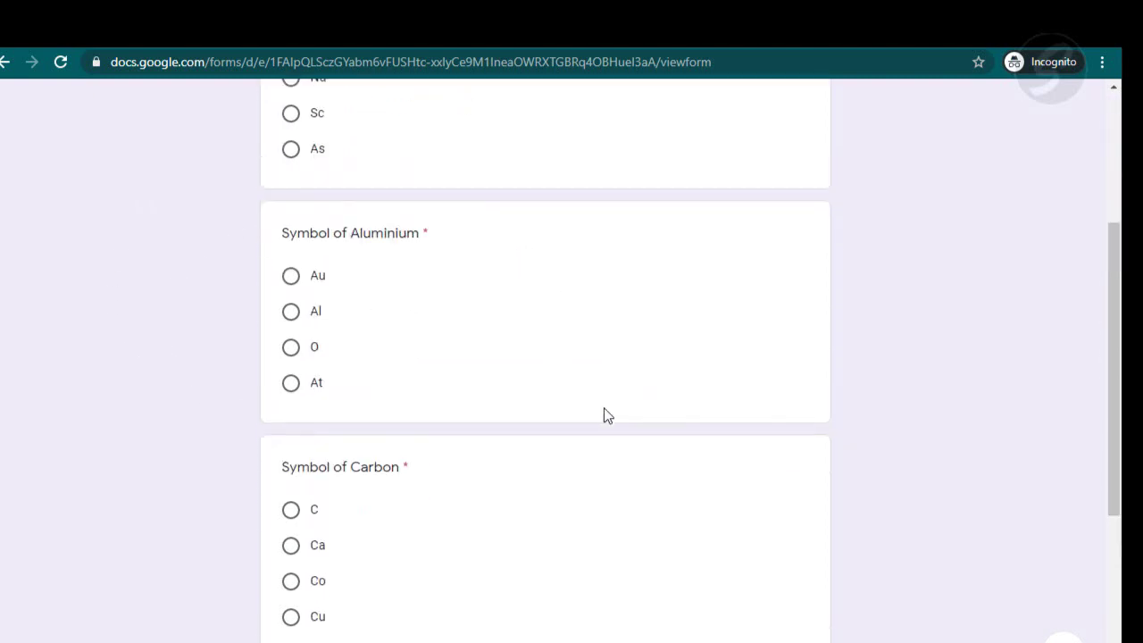
pyautogui.scroll(3, 603, 412)
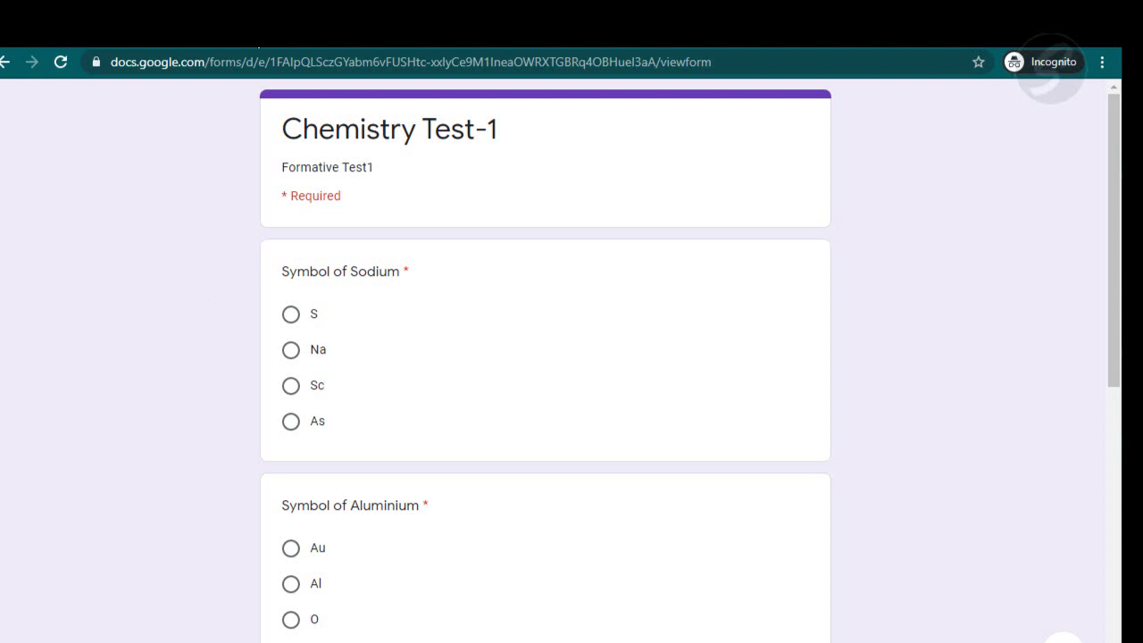
# Return to the form's editing page, look over its questions, and view the additional form options
pyautogui.click(262, 45)
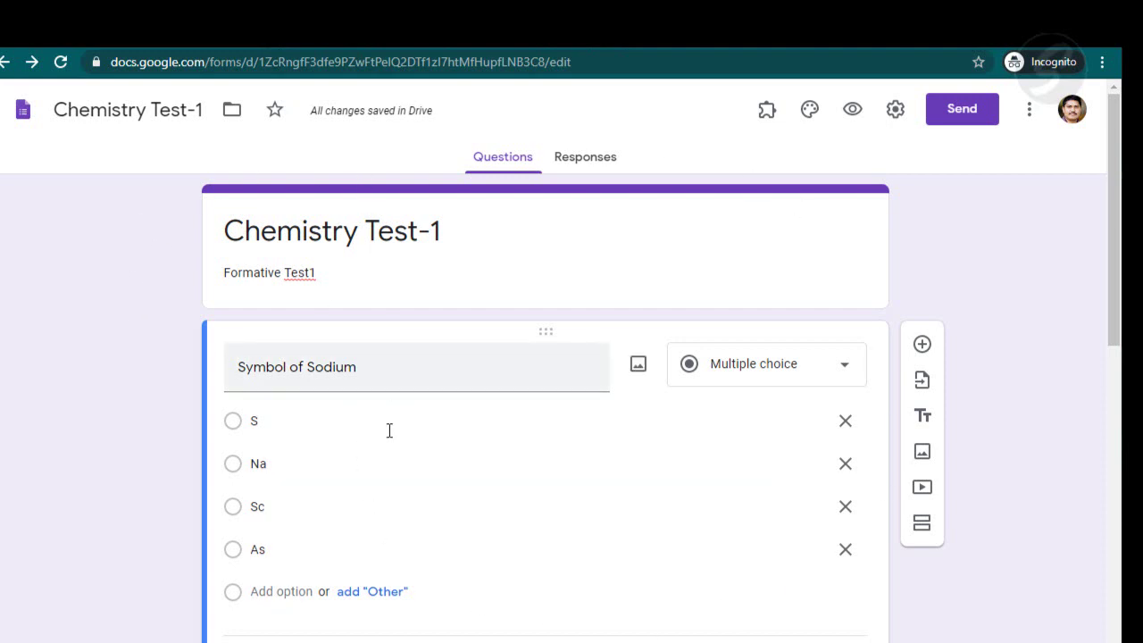
pyautogui.scroll(-7, 384, 447)
pyautogui.scroll(5, 482, 491)
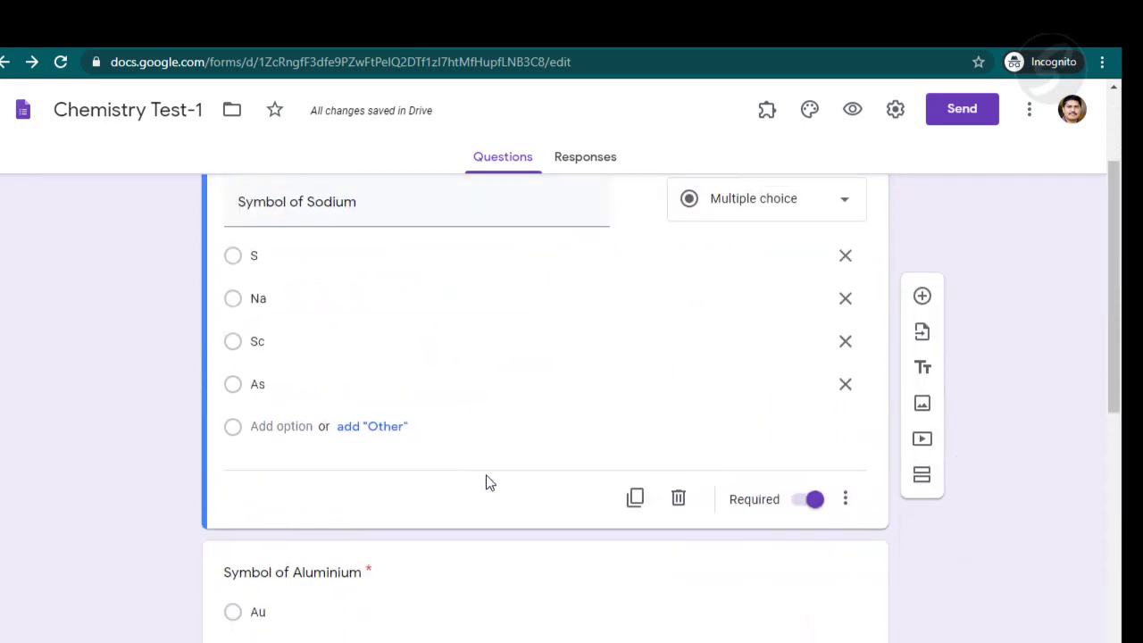
pyautogui.scroll(2, 489, 483)
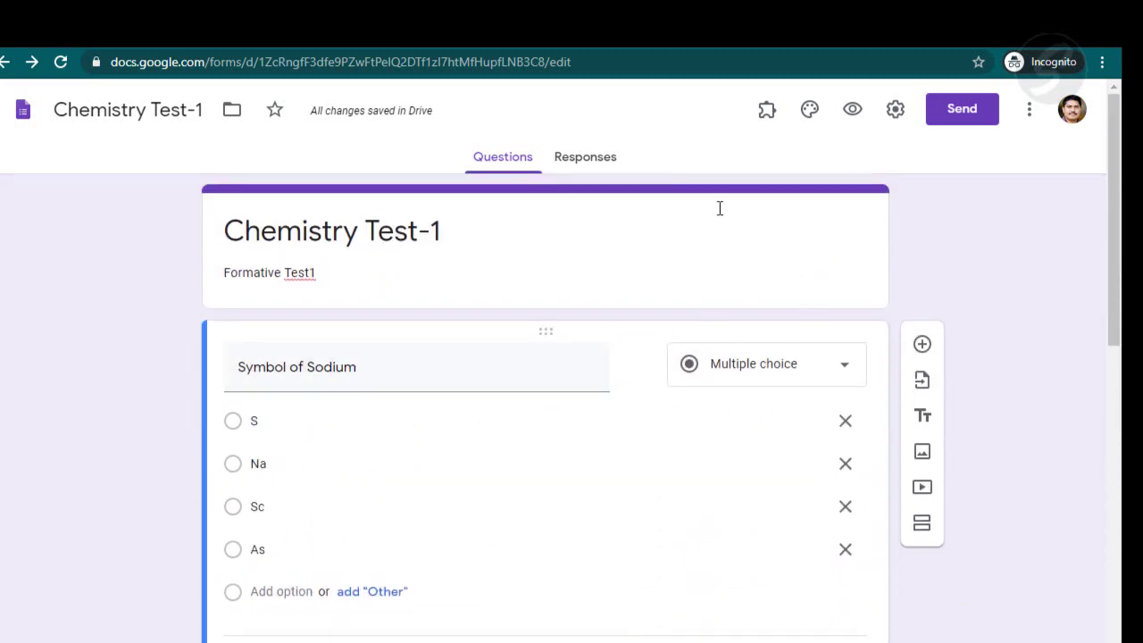
pyautogui.click(435, 45)
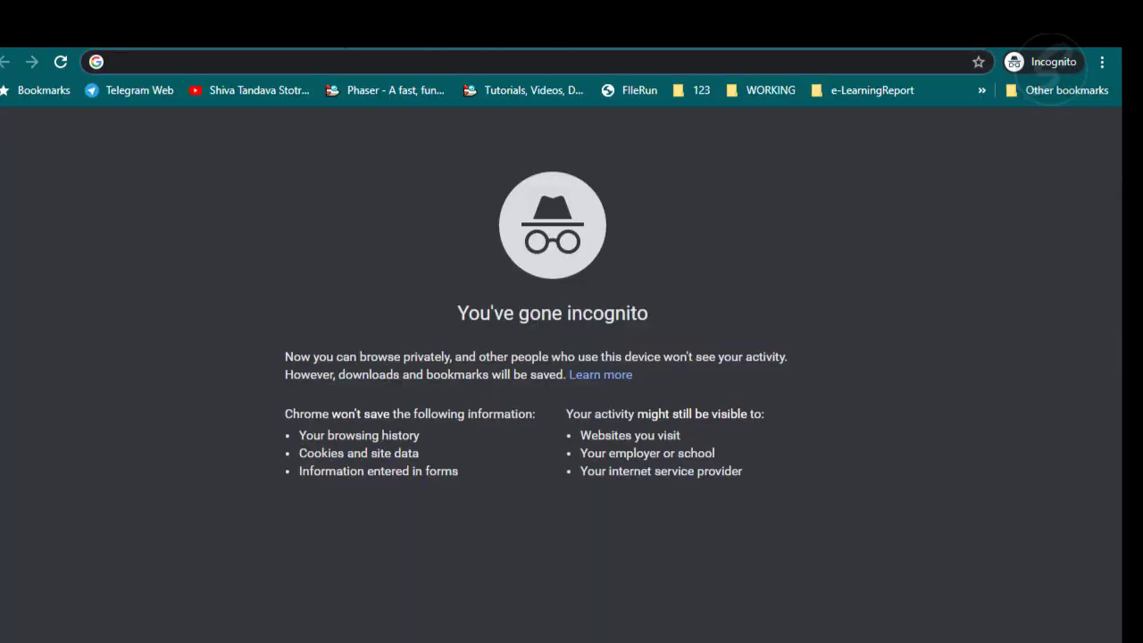
pyautogui.hotkey('ctrl', 'w')
pyautogui.click(1029, 109)
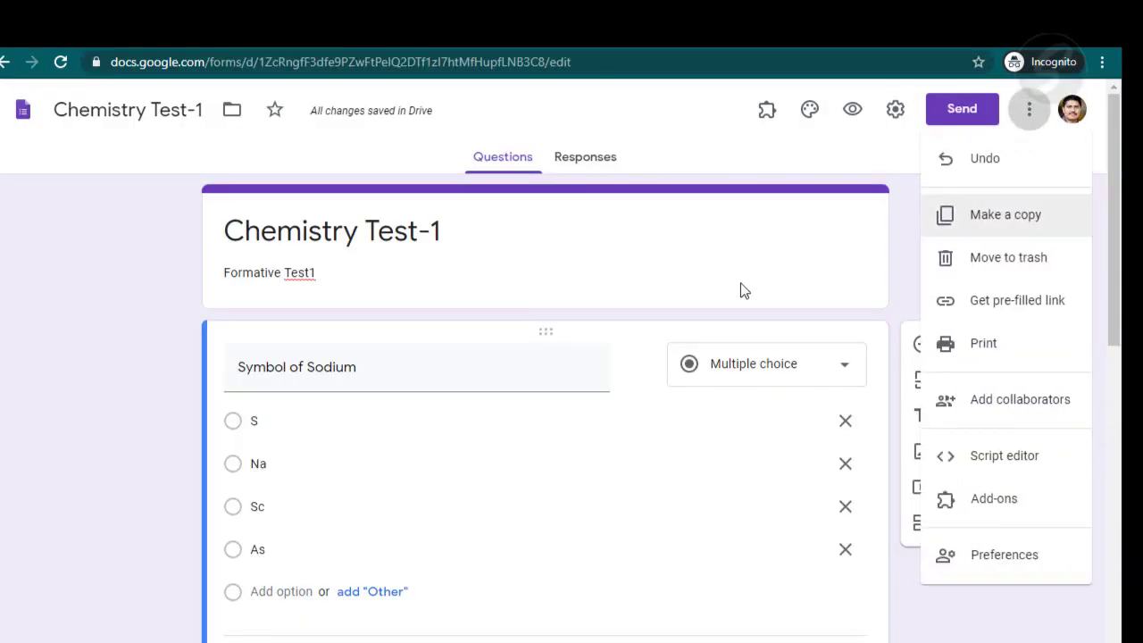
pyautogui.click(72, 419)
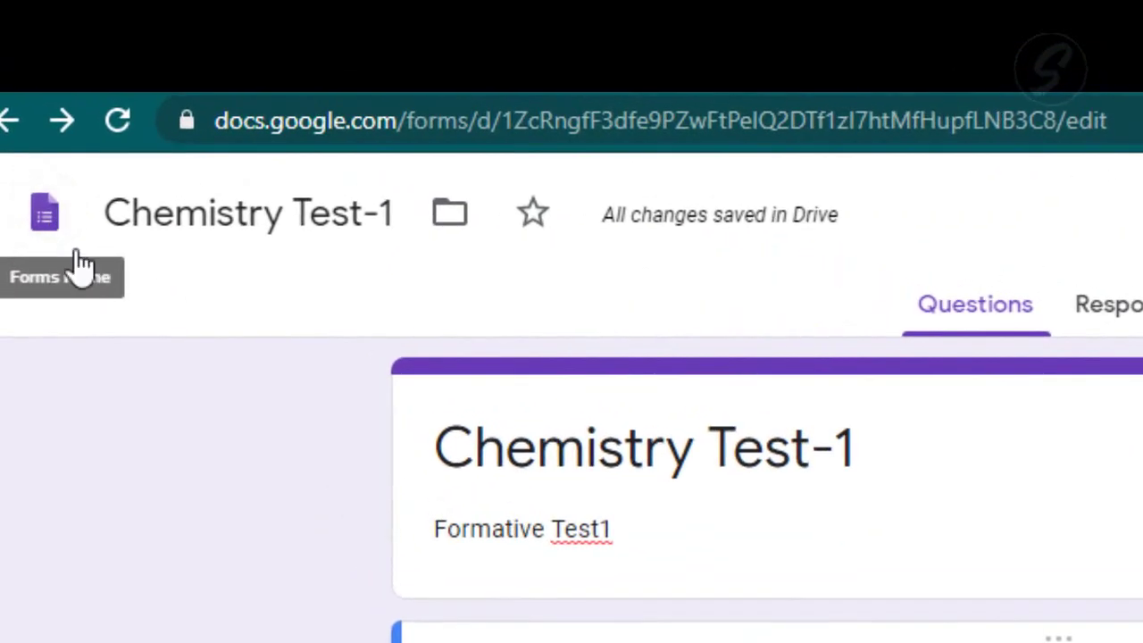
# Go to the Forms home page and reopen Chemistry Test-1 from the recent forms
pyautogui.click(49, 214)
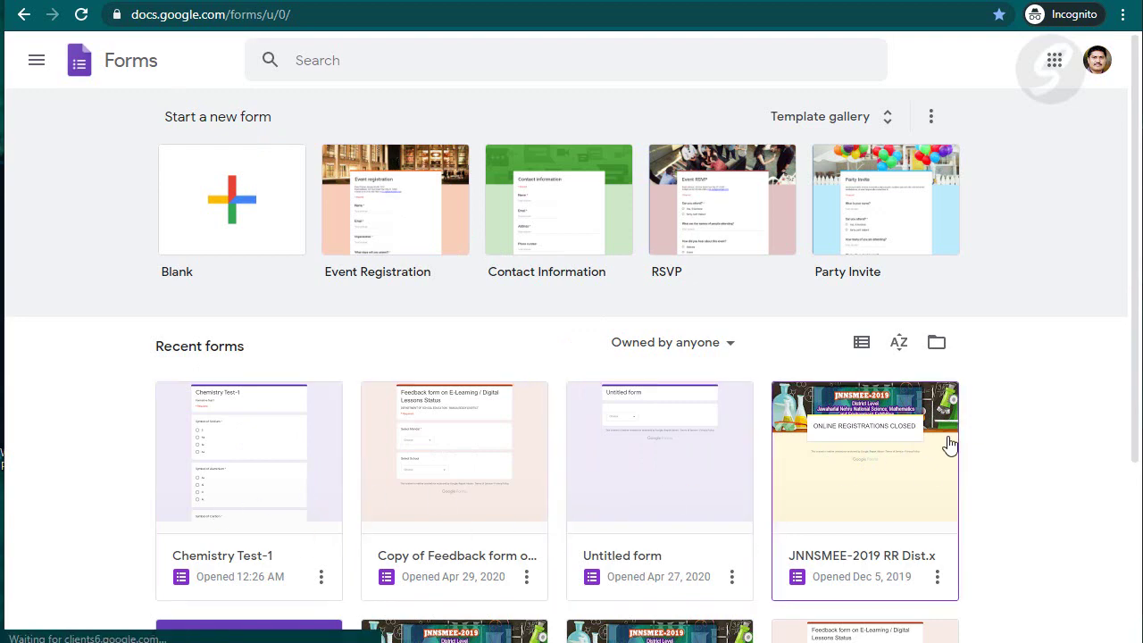
pyautogui.scroll(-3, 949, 446)
pyautogui.scroll(2, 928, 463)
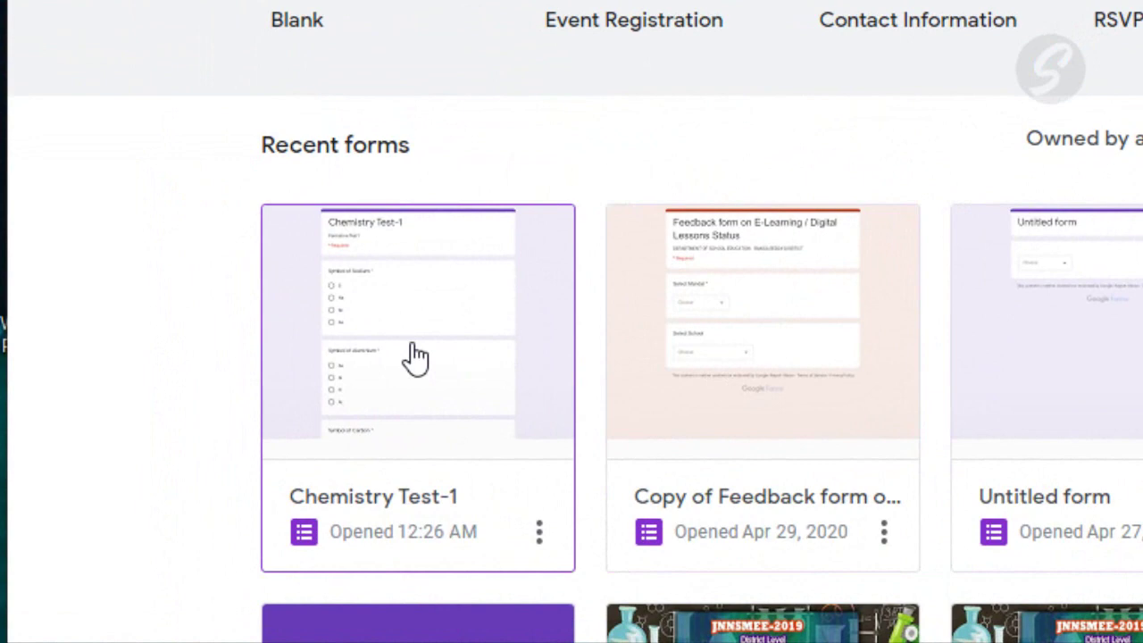
pyautogui.click(415, 355)
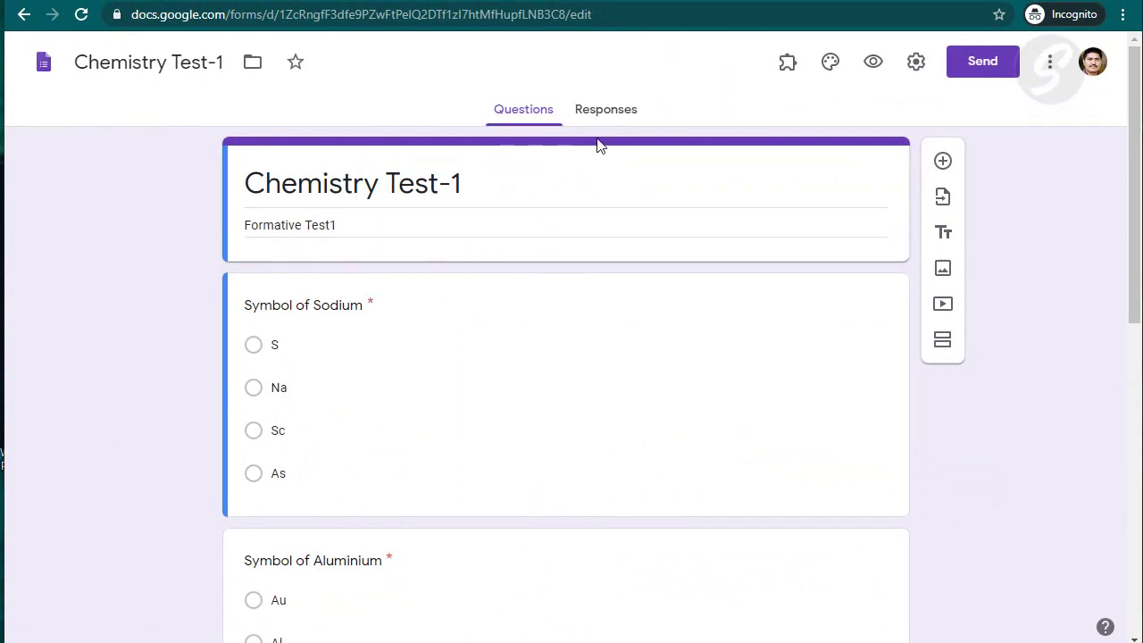
# View the form's responses and the options for managing them
pyautogui.click(618, 113)
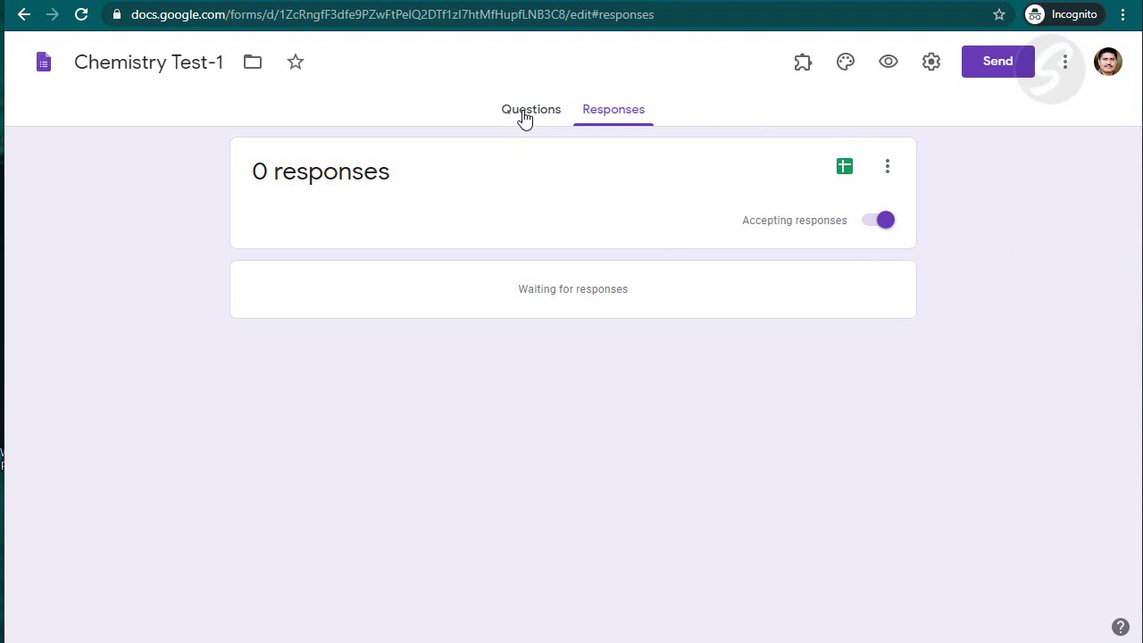
pyautogui.click(888, 168)
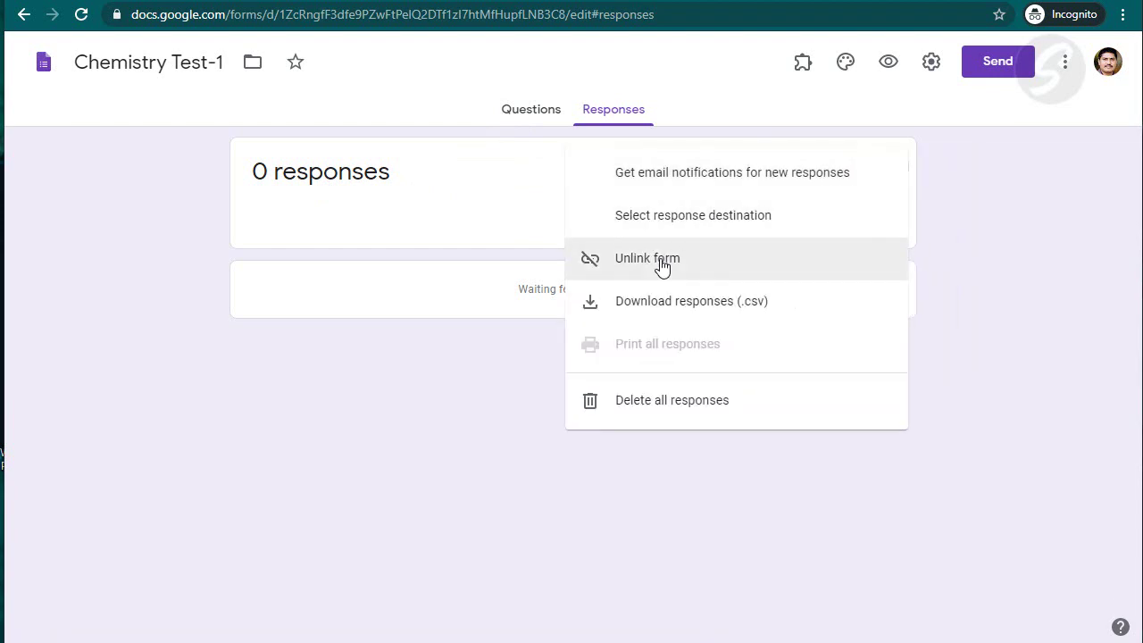
pyautogui.click(436, 375)
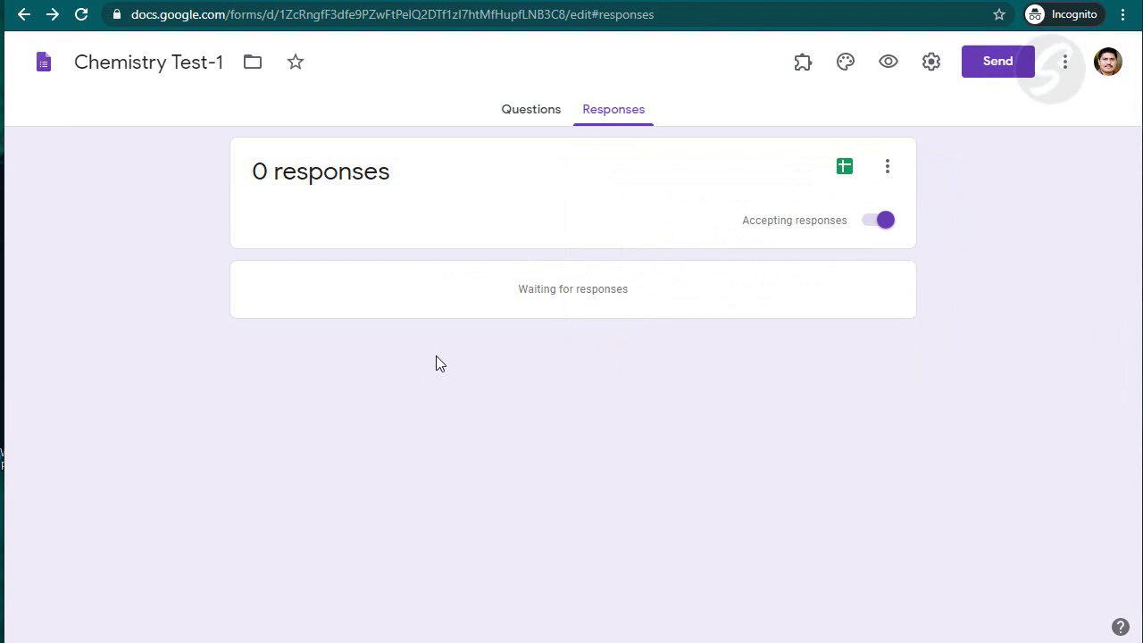
# Add a new question directly below the form's title section and set its type to Short answer
pyautogui.click(514, 114)
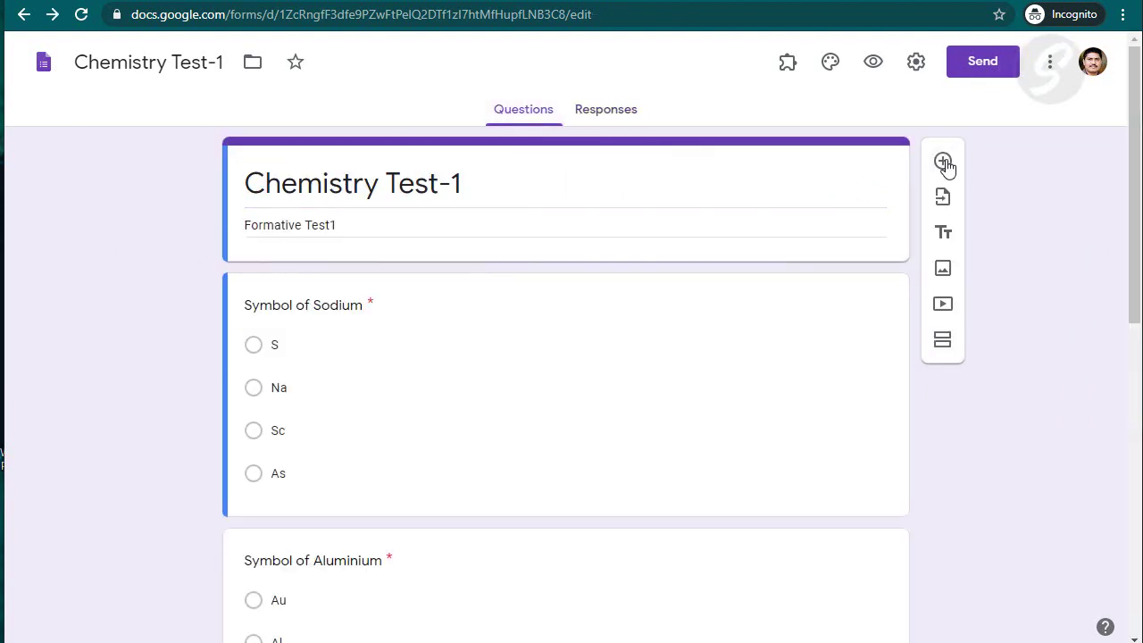
pyautogui.click(661, 277)
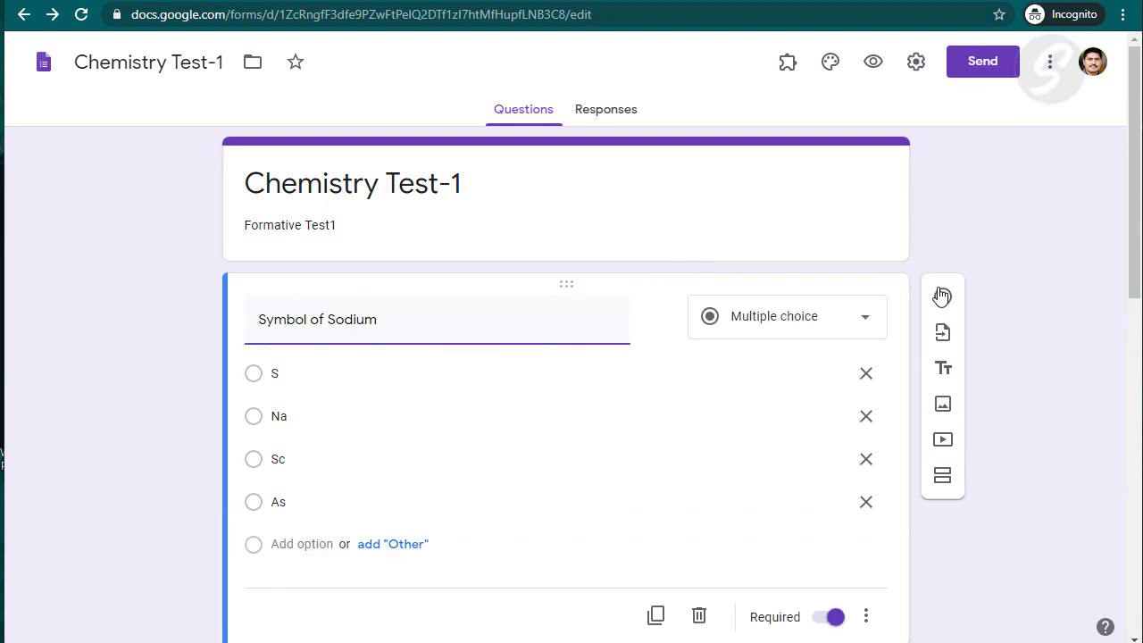
pyautogui.click(861, 157)
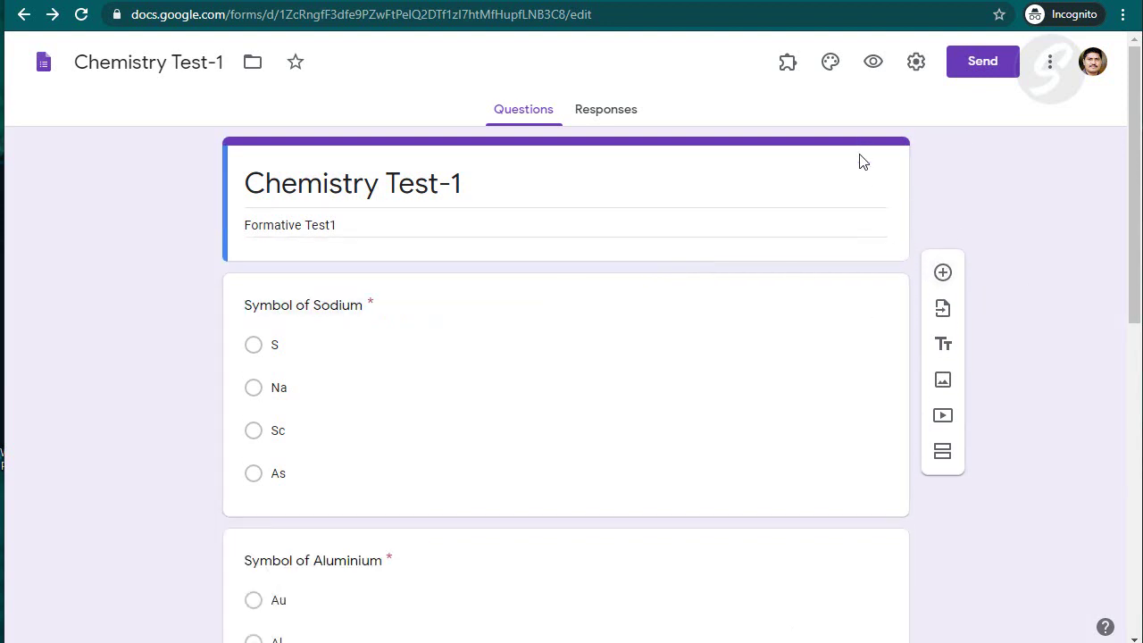
pyautogui.click(945, 162)
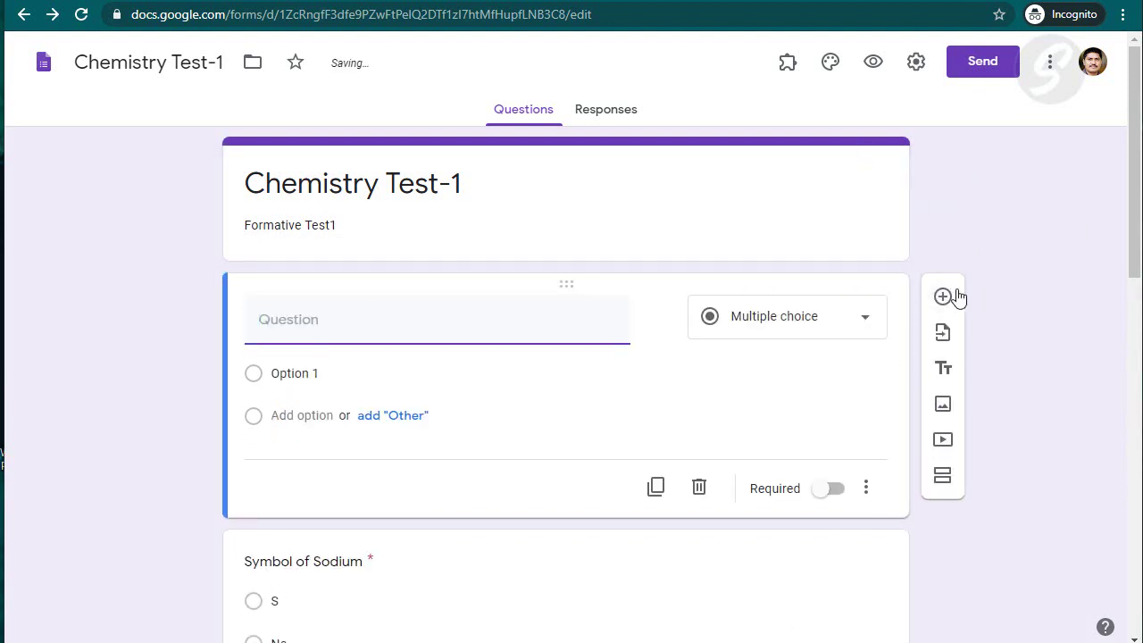
pyautogui.click(798, 326)
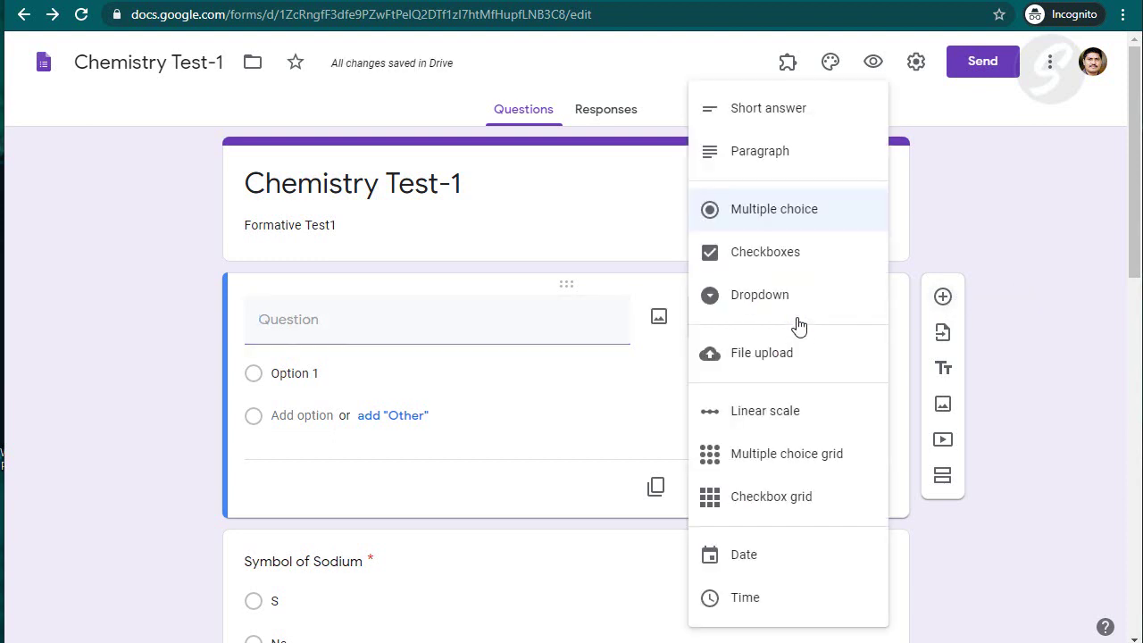
pyautogui.click(789, 114)
# Title the new short answer question "Student Name" and make it required
pyautogui.click(372, 327)
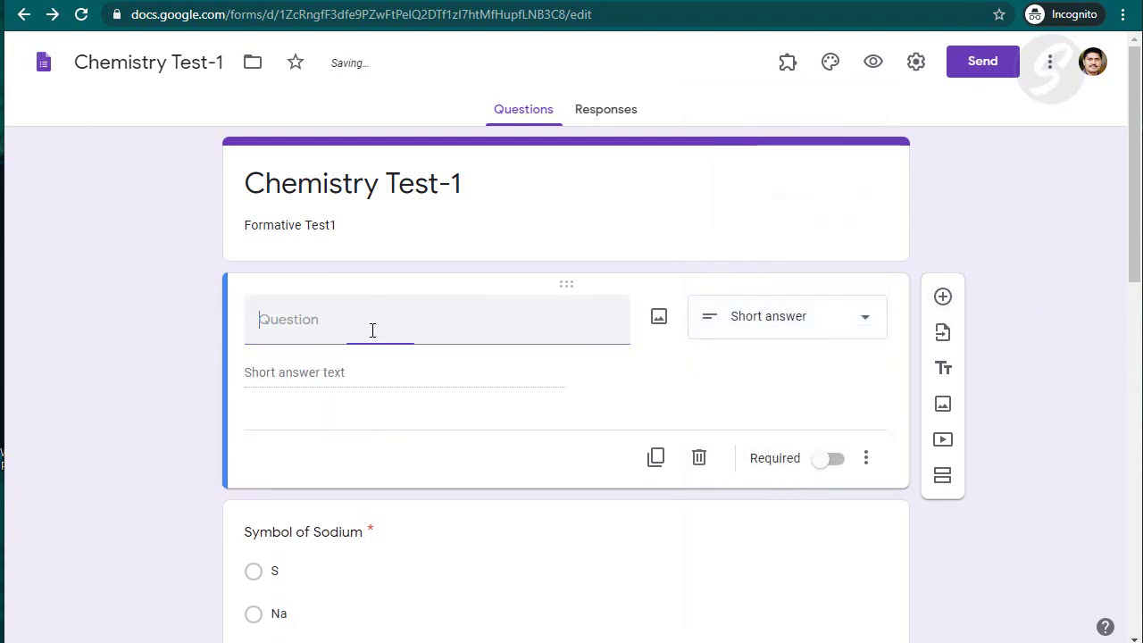
pyautogui.write('tude')
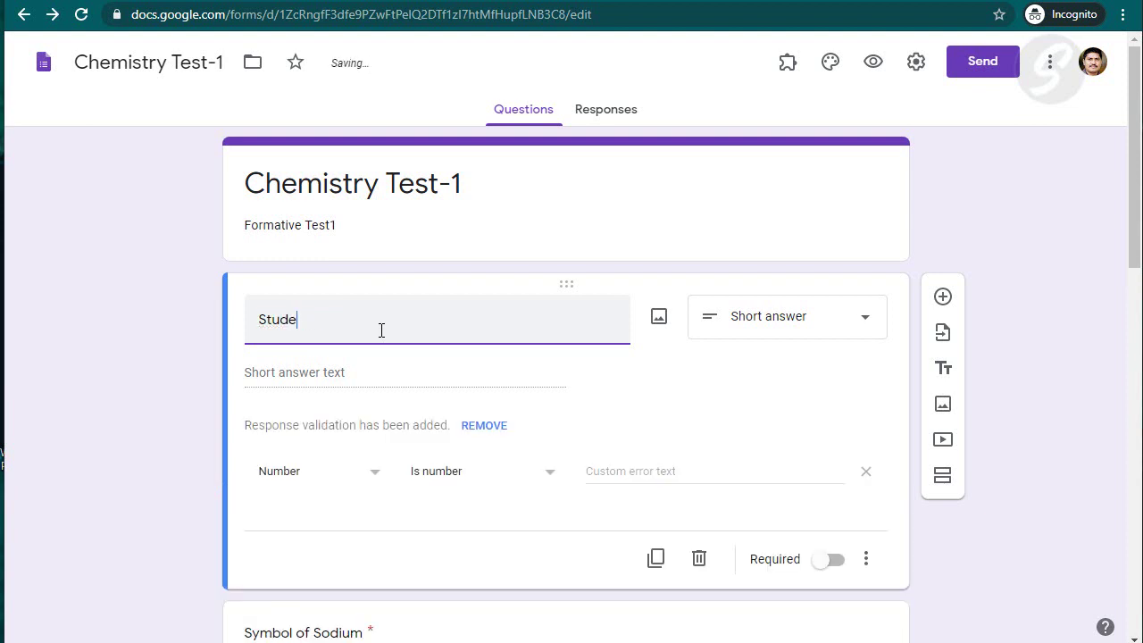
pyautogui.write('nt Name')
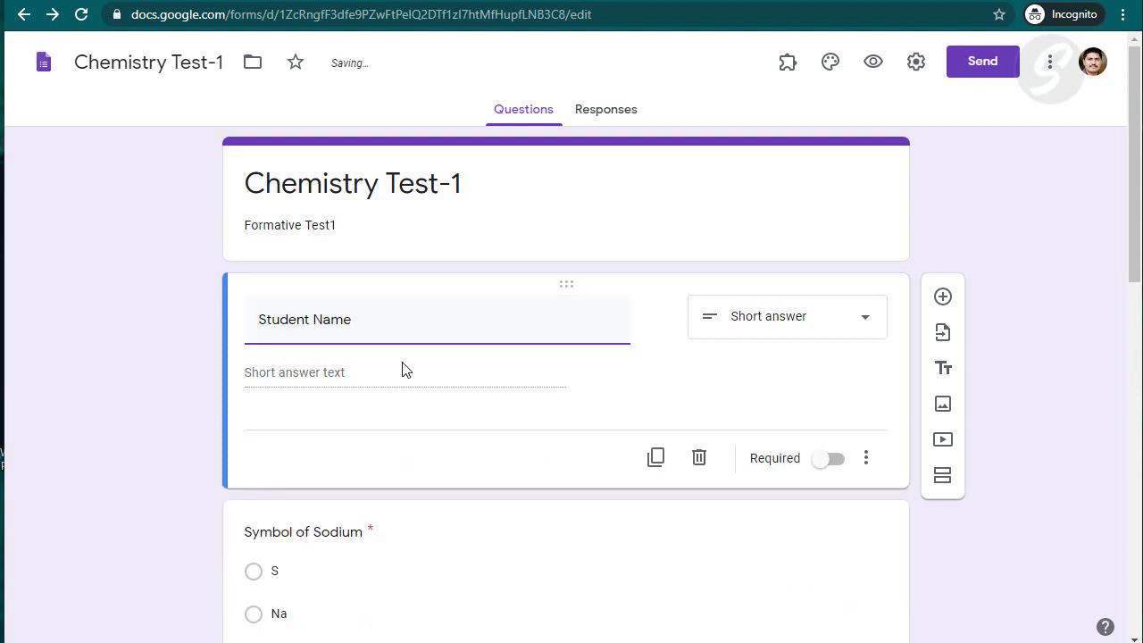
pyautogui.click(823, 459)
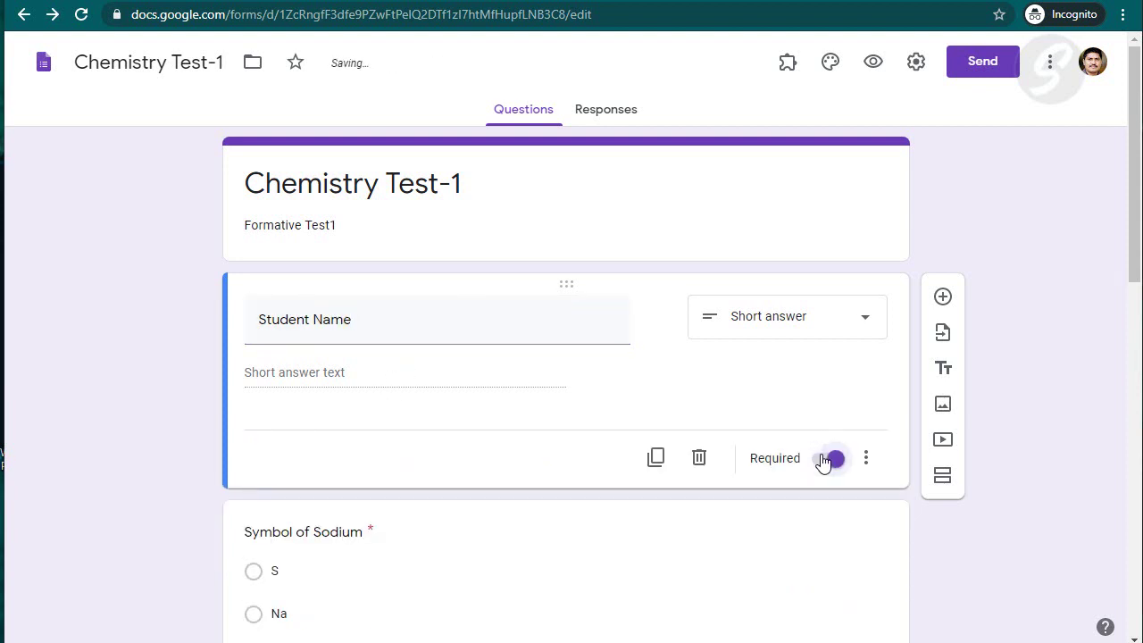
# Add a question titled "Class" below Student Name and set its type to Short answer
pyautogui.click(943, 296)
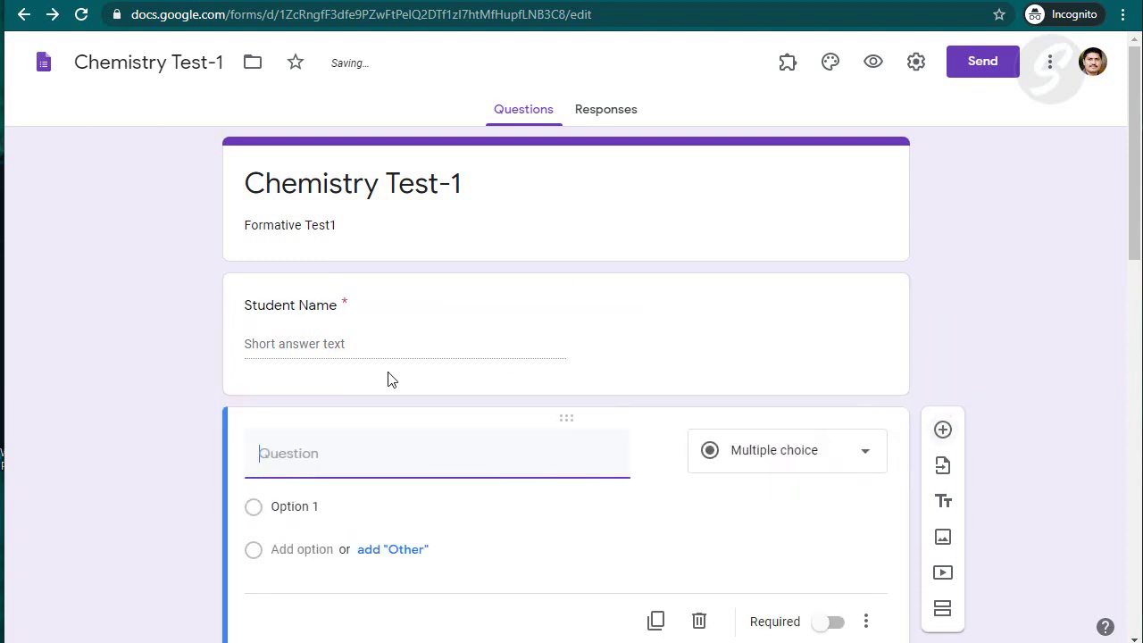
pyautogui.write('Class')
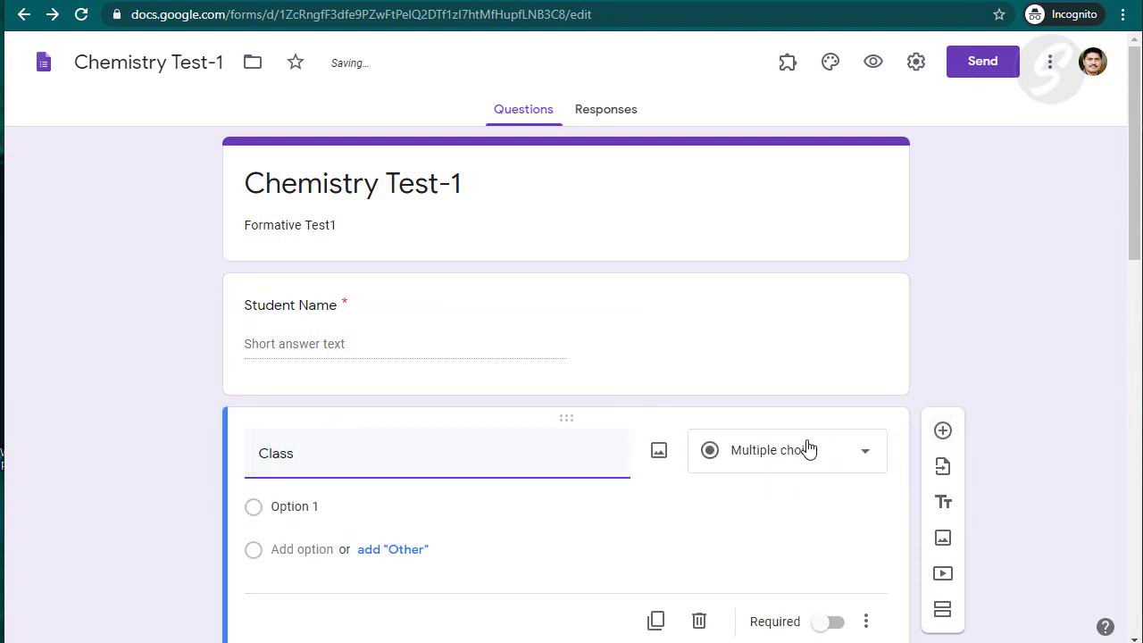
pyautogui.click(807, 450)
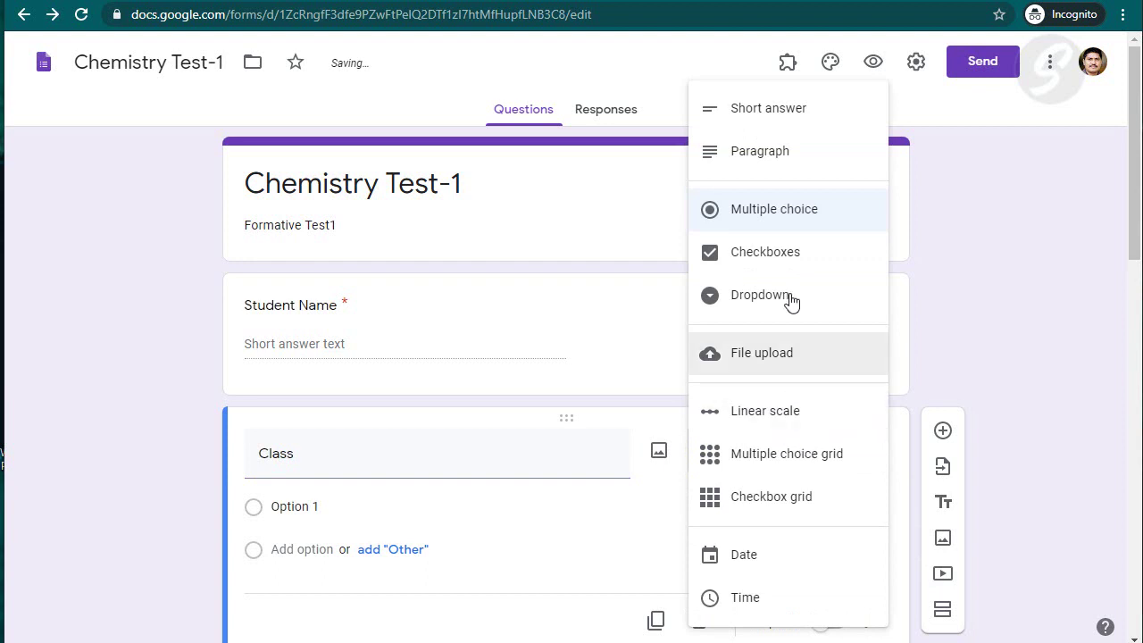
pyautogui.click(768, 108)
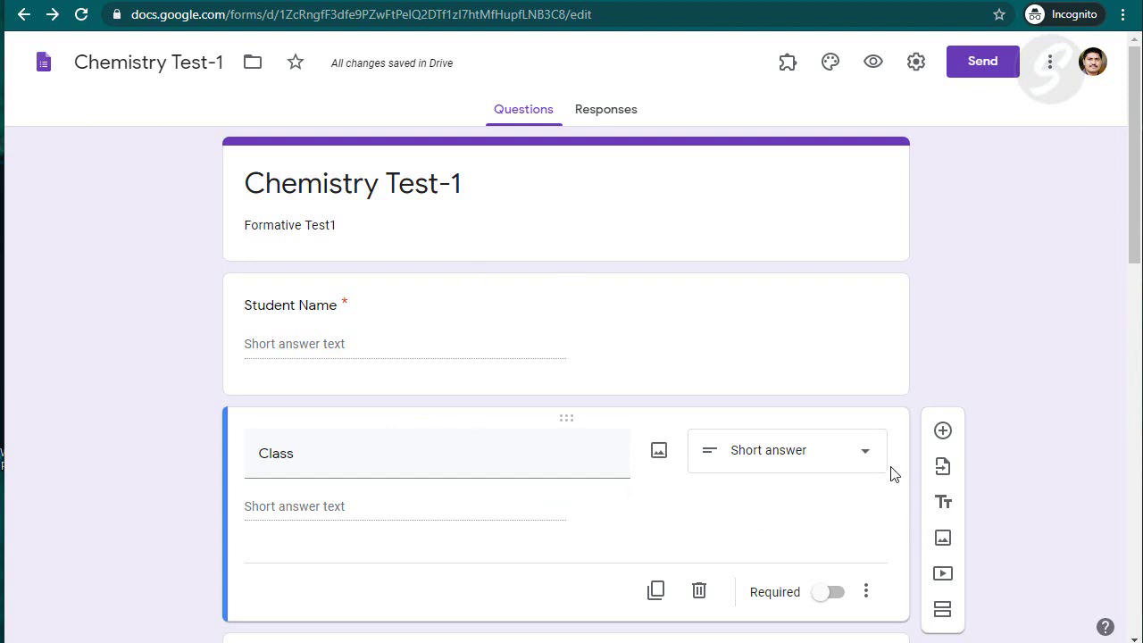
# Add a question titled "School" below Class and set its type to Short answer
pyautogui.scroll(-2, 929, 451)
pyautogui.click(943, 253)
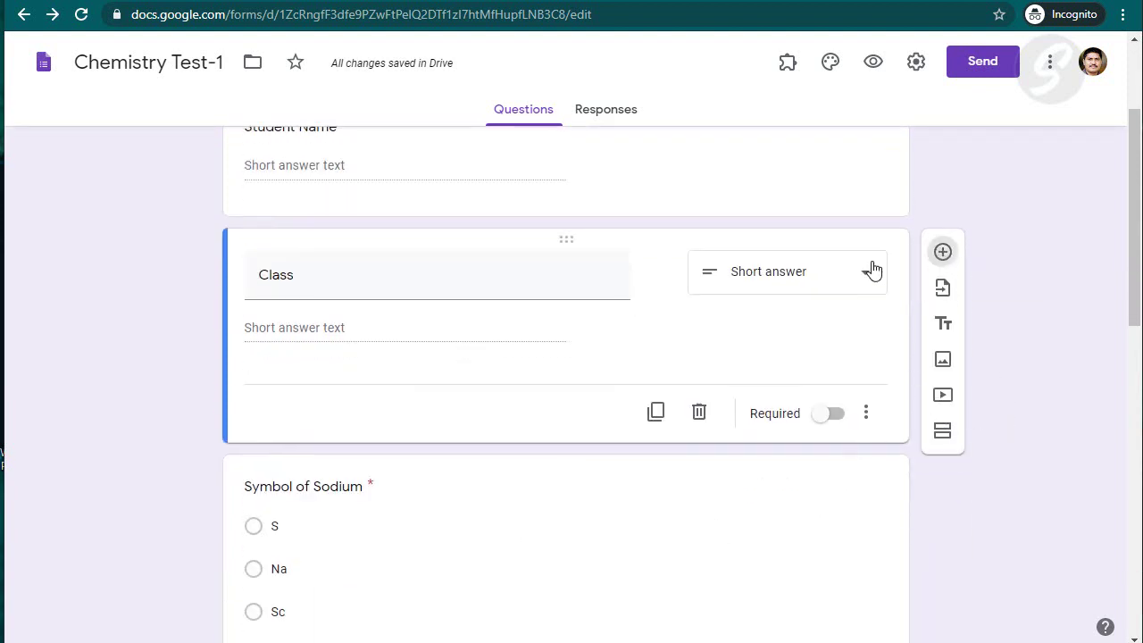
pyautogui.write('School')
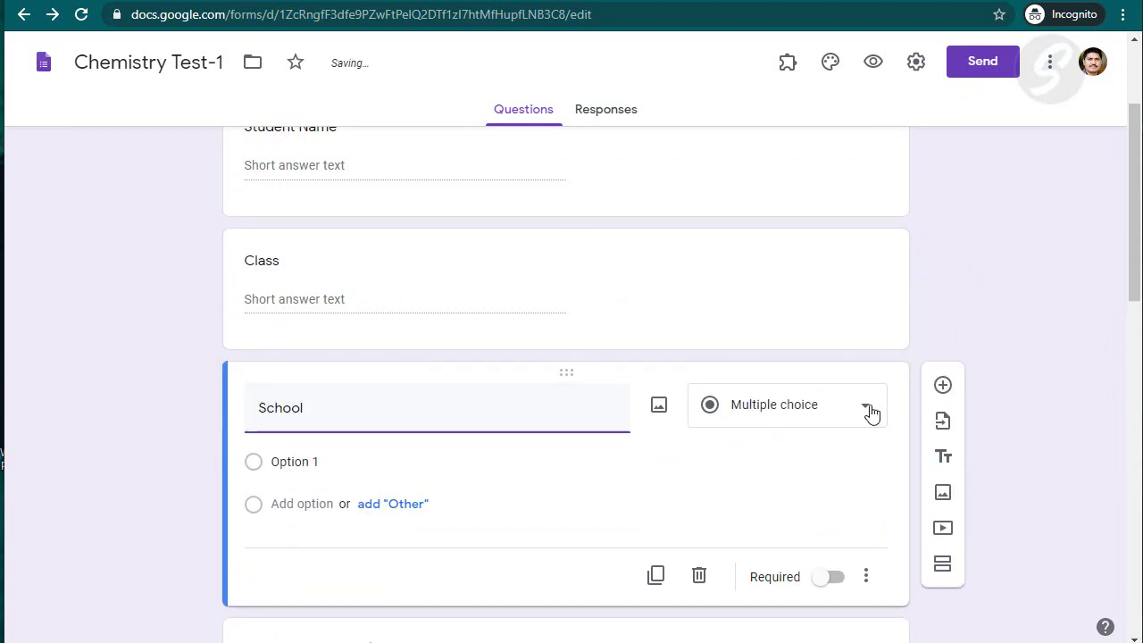
pyautogui.click(864, 406)
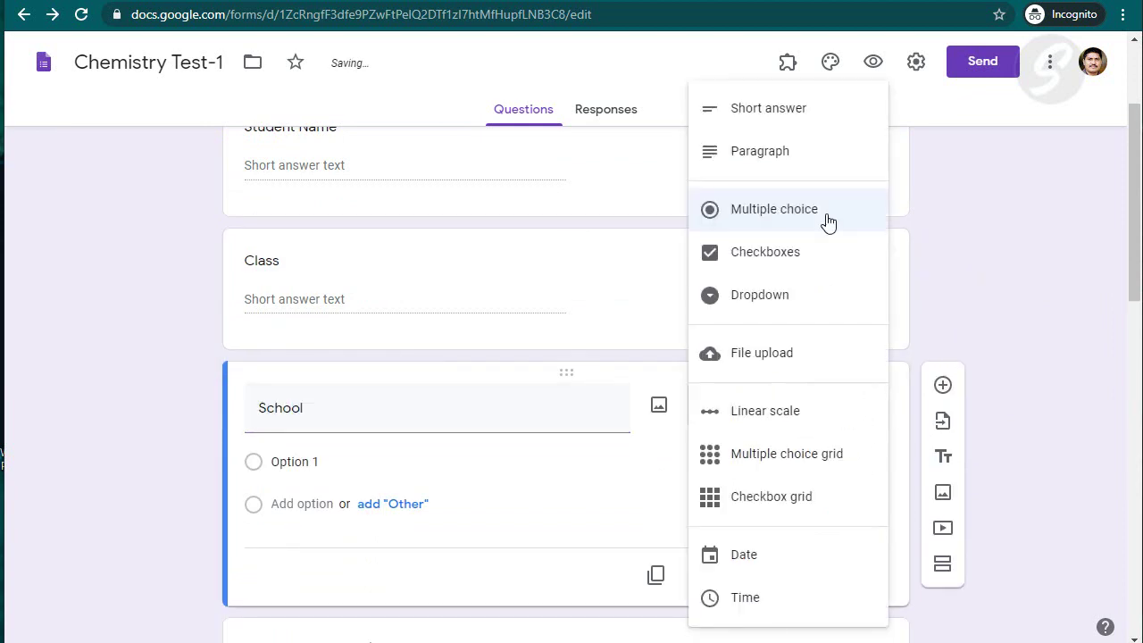
pyautogui.click(806, 113)
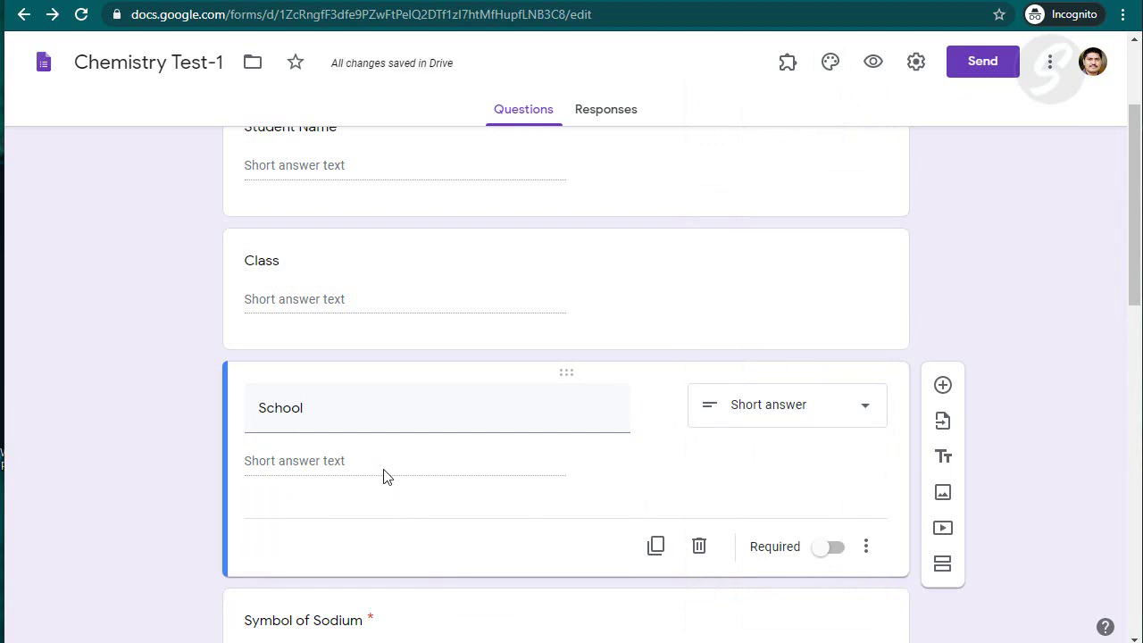
# Make the Class and School questions required
pyautogui.scroll(2, 446, 268)
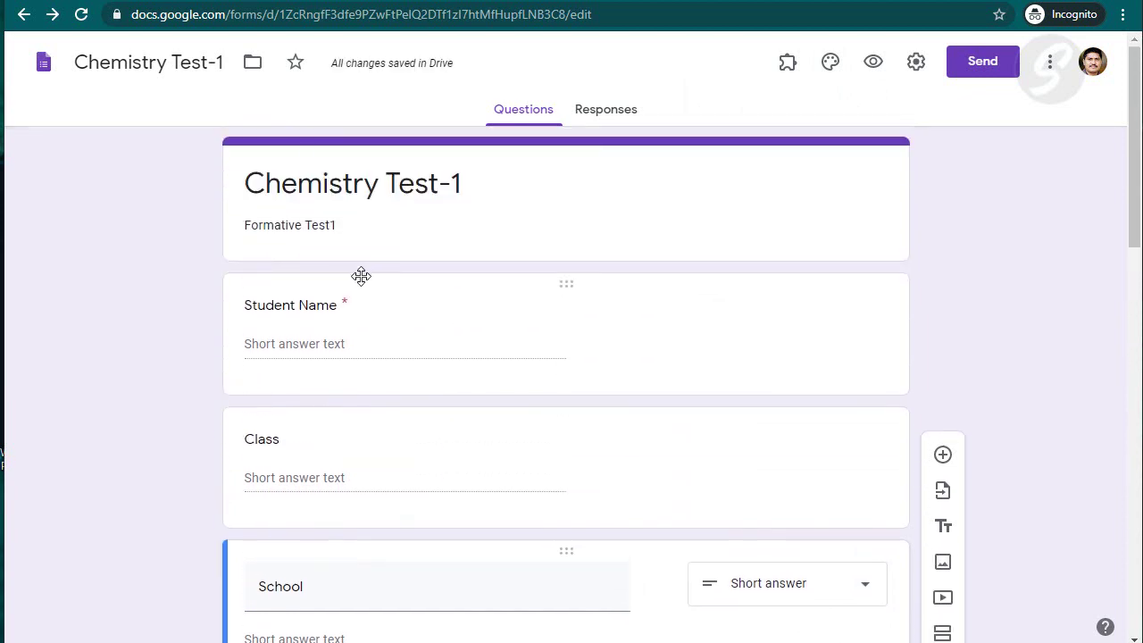
pyautogui.scroll(-2, 399, 340)
pyautogui.scroll(-1, 399, 357)
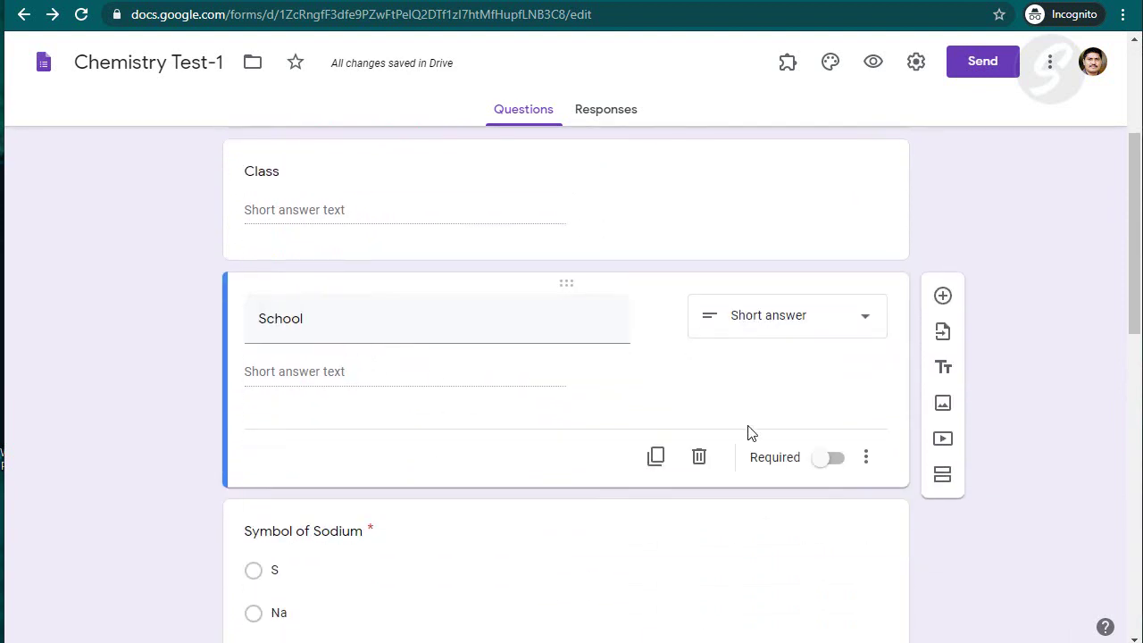
pyautogui.scroll(3, 750, 434)
pyautogui.click(786, 288)
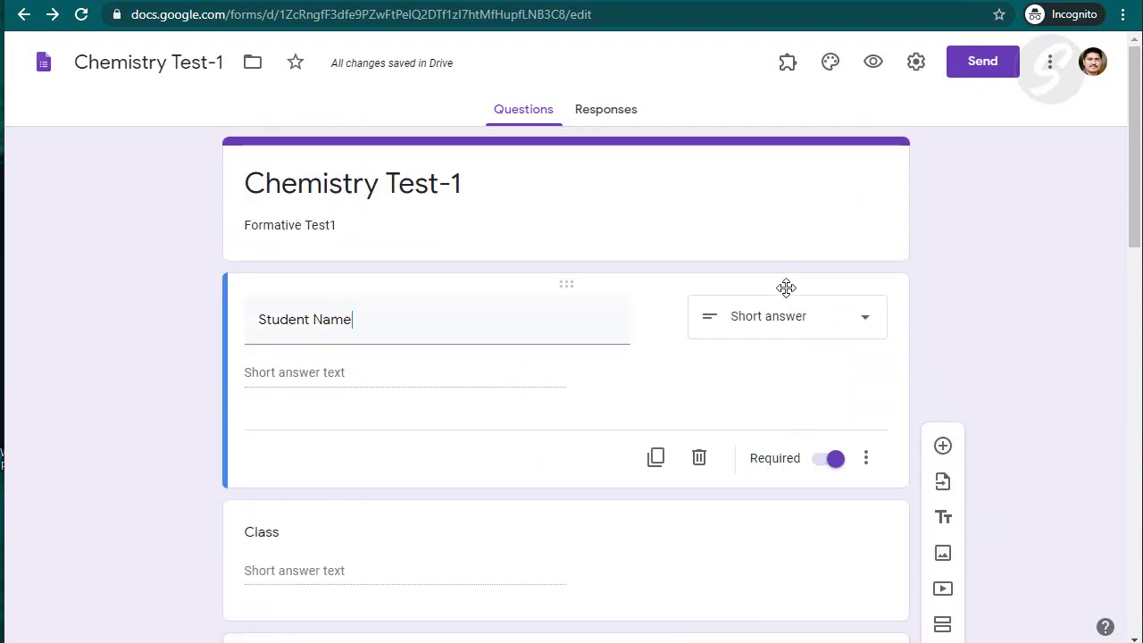
pyautogui.scroll(-1, 754, 458)
pyautogui.click(858, 469)
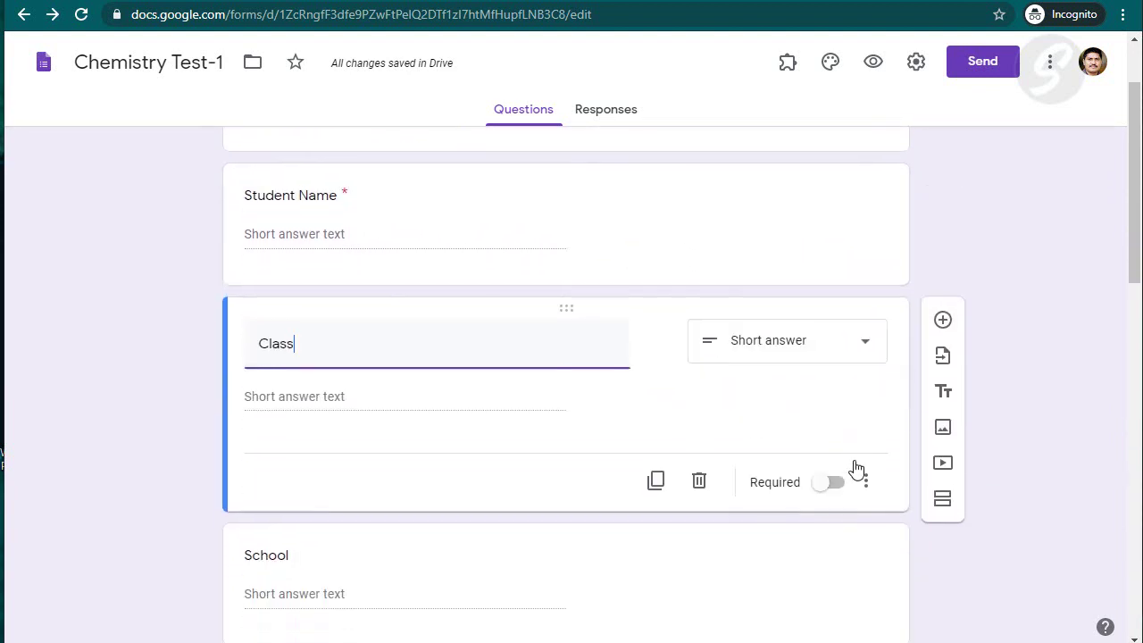
pyautogui.scroll(-1, 824, 428)
pyautogui.click(826, 415)
pyautogui.scroll(-1, 704, 432)
pyautogui.scroll(-1, 704, 432)
pyautogui.click(711, 285)
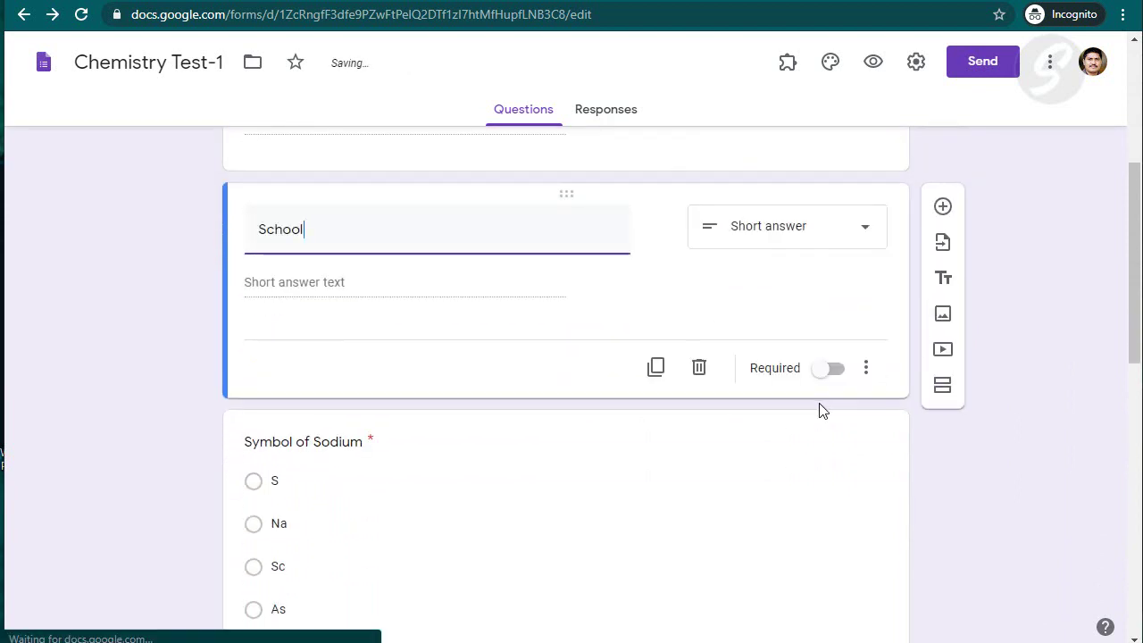
pyautogui.click(828, 367)
pyautogui.scroll(2, 676, 468)
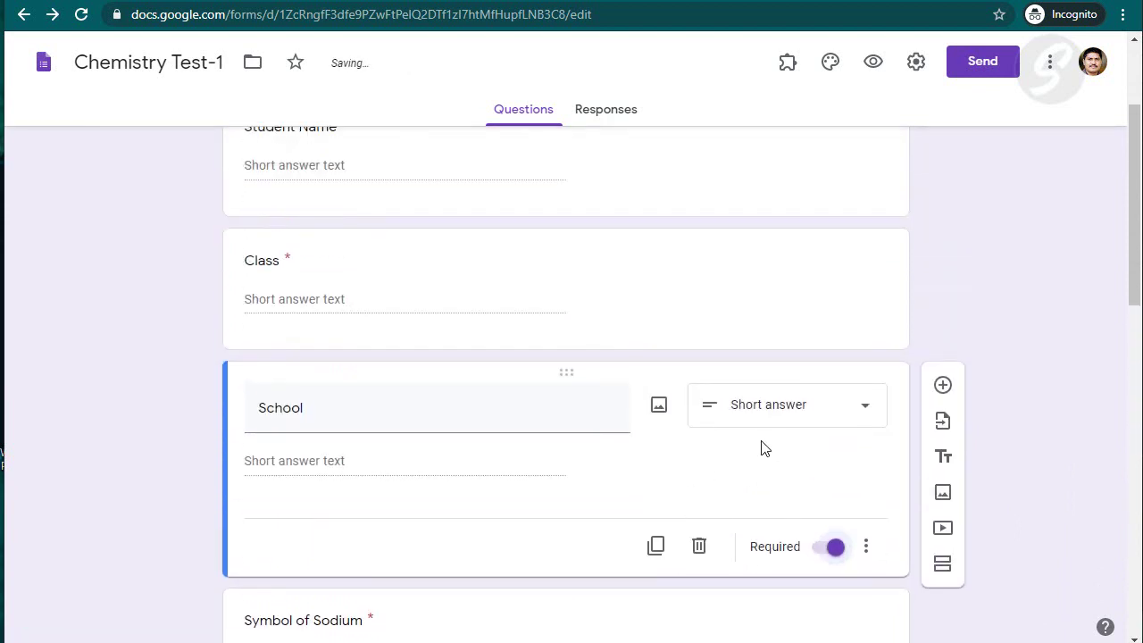
# View the additional options available for the School question
pyautogui.click(866, 546)
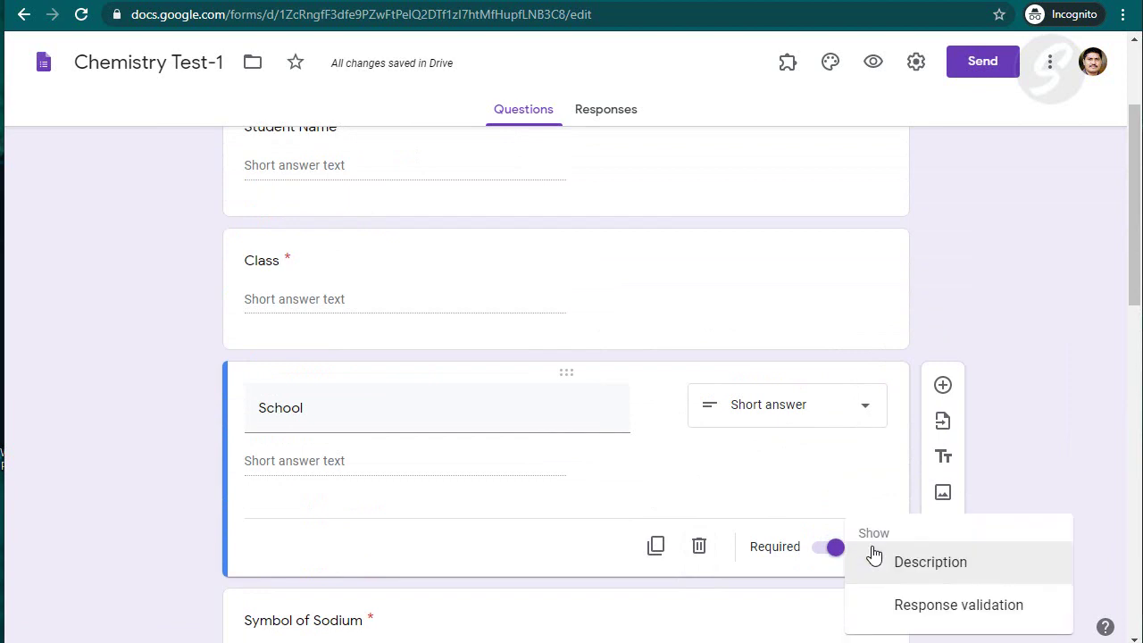
pyautogui.click(492, 560)
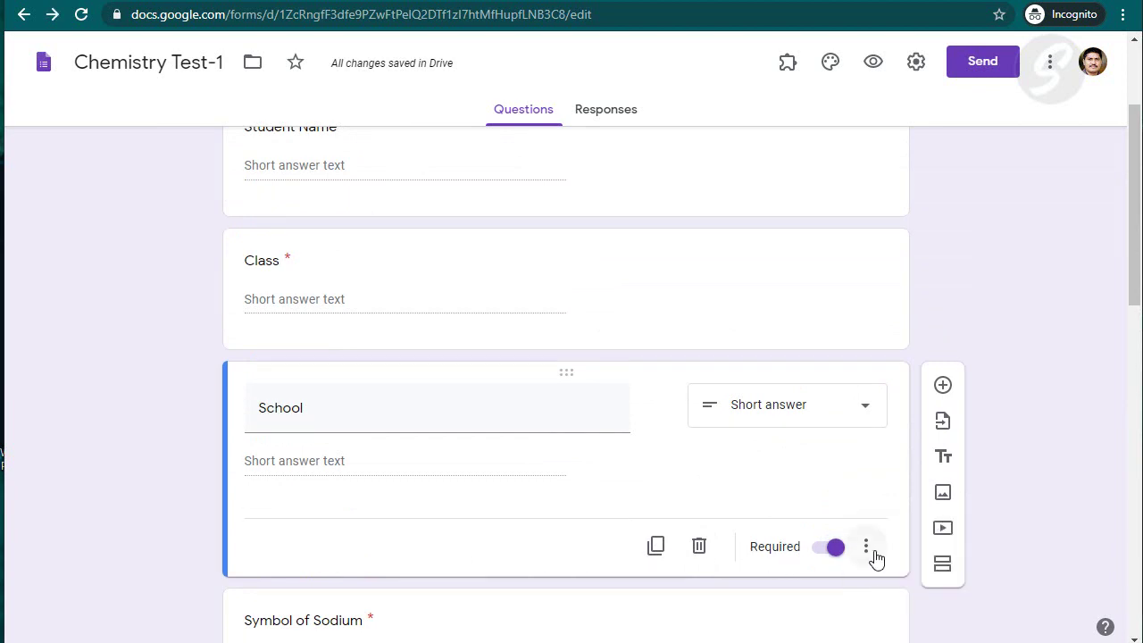
pyautogui.scroll(2, 527, 491)
pyautogui.scroll(-4, 442, 378)
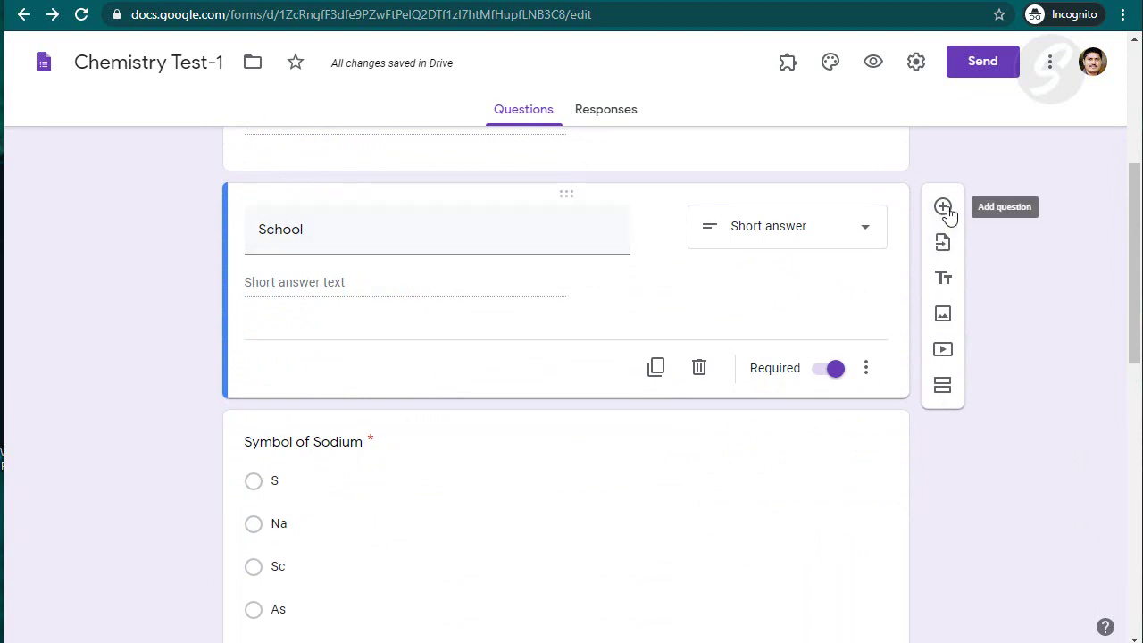
# Try a short answer question titled "Phone No" with the response validation Number, Is number, and delete the question
pyautogui.click(944, 209)
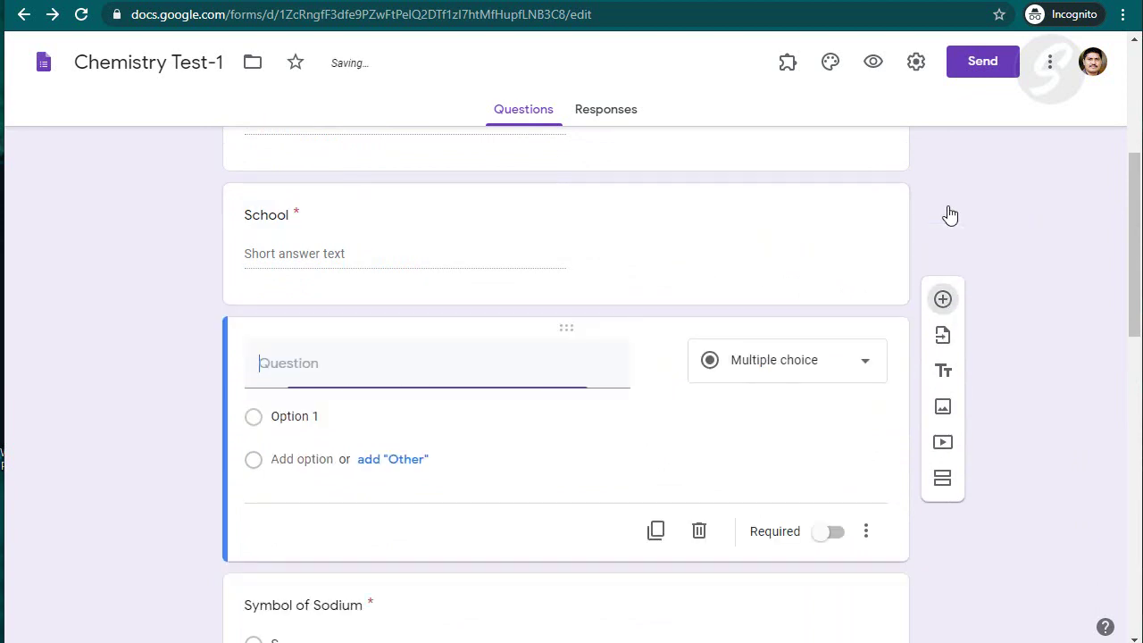
pyautogui.write('Phone No')
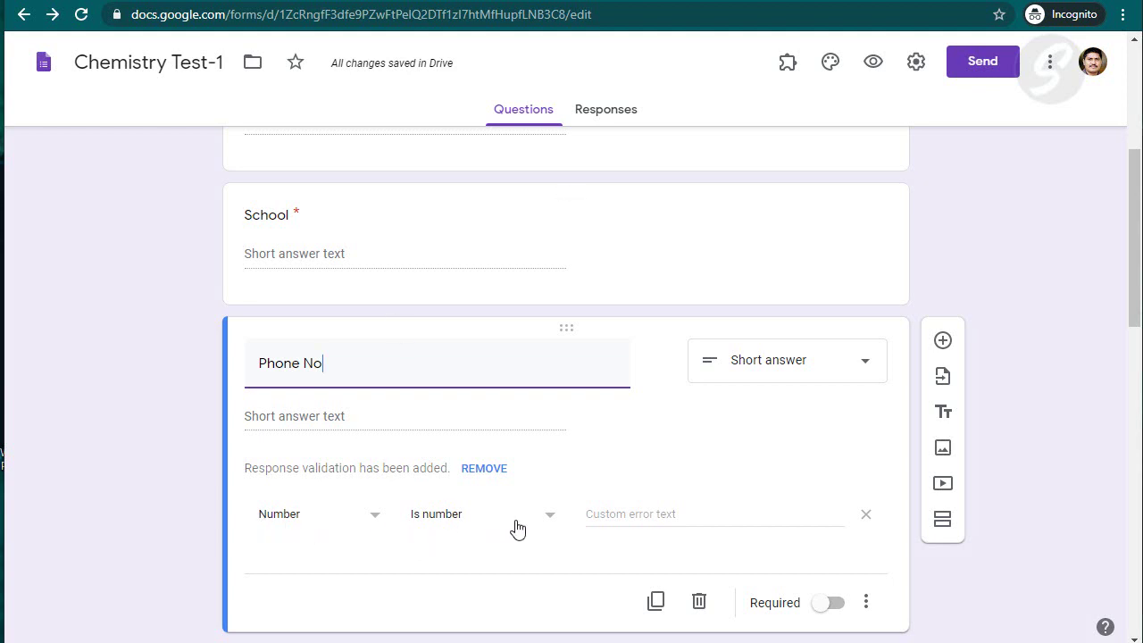
pyautogui.click(546, 523)
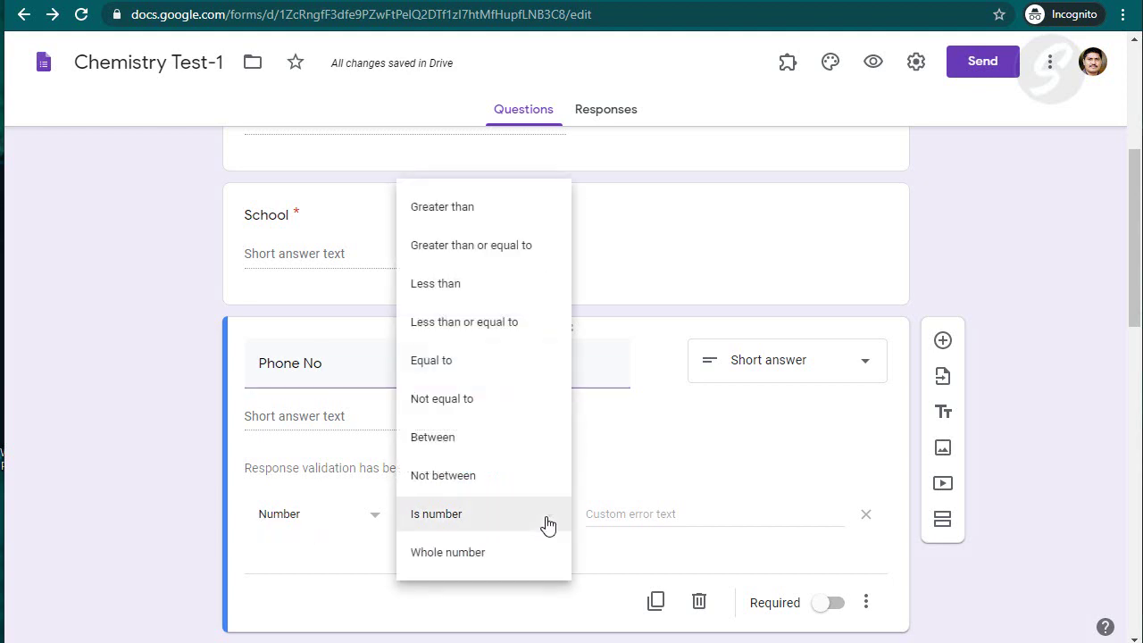
pyautogui.click(438, 522)
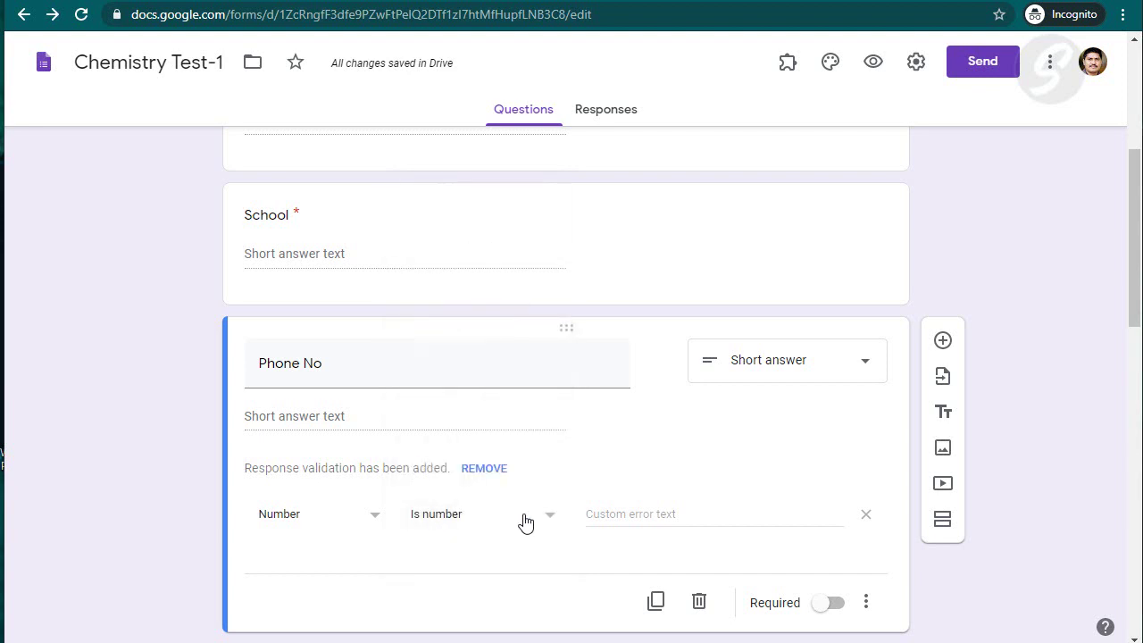
pyautogui.click(637, 514)
pyautogui.click(547, 523)
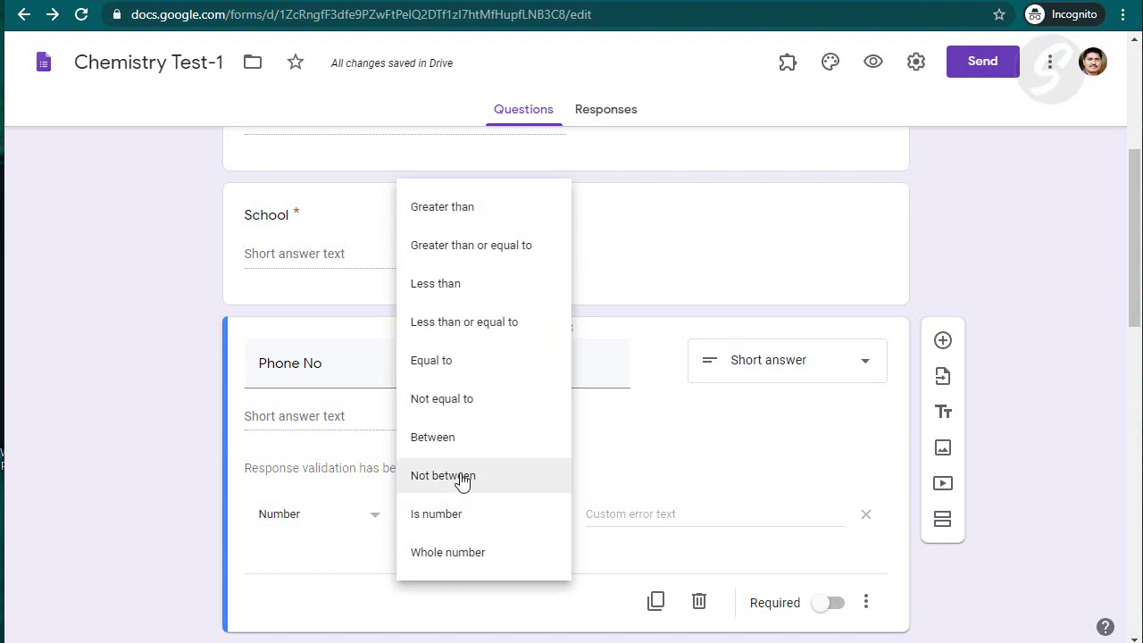
pyautogui.click(469, 515)
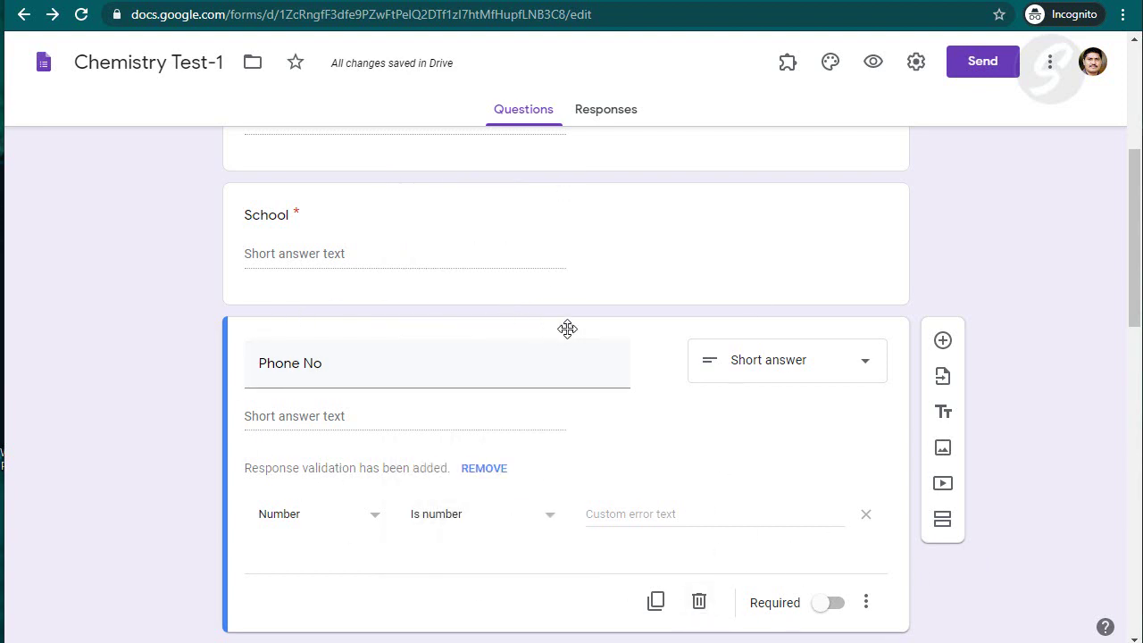
pyautogui.click(700, 602)
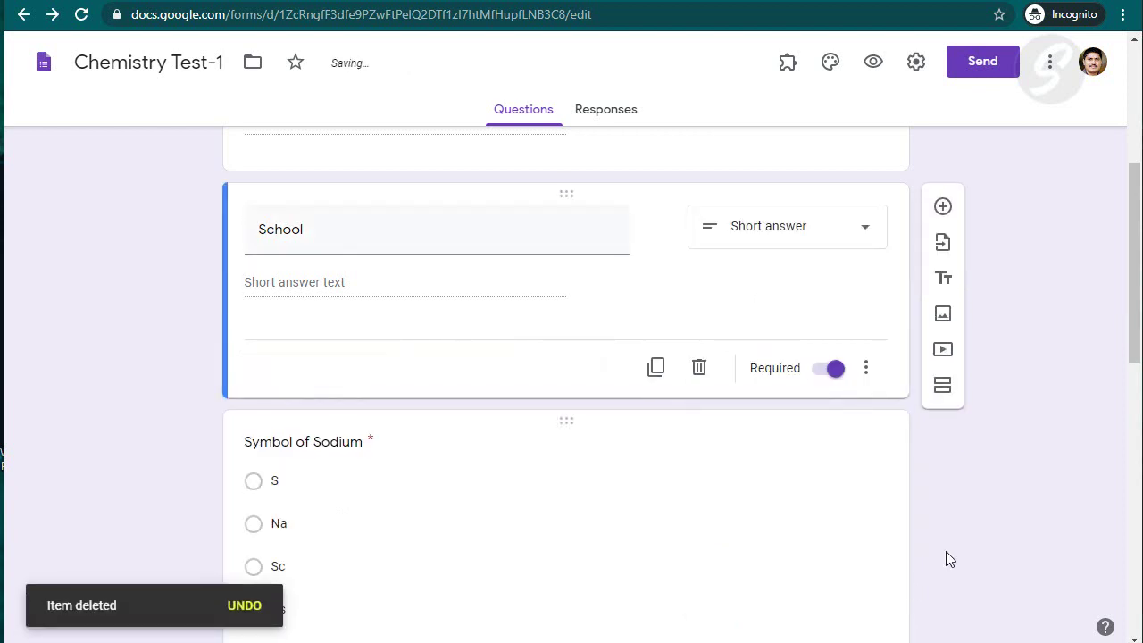
# Review the form's questions from Student Name, Class and School through the chemical symbol questions
pyautogui.scroll(4, 792, 553)
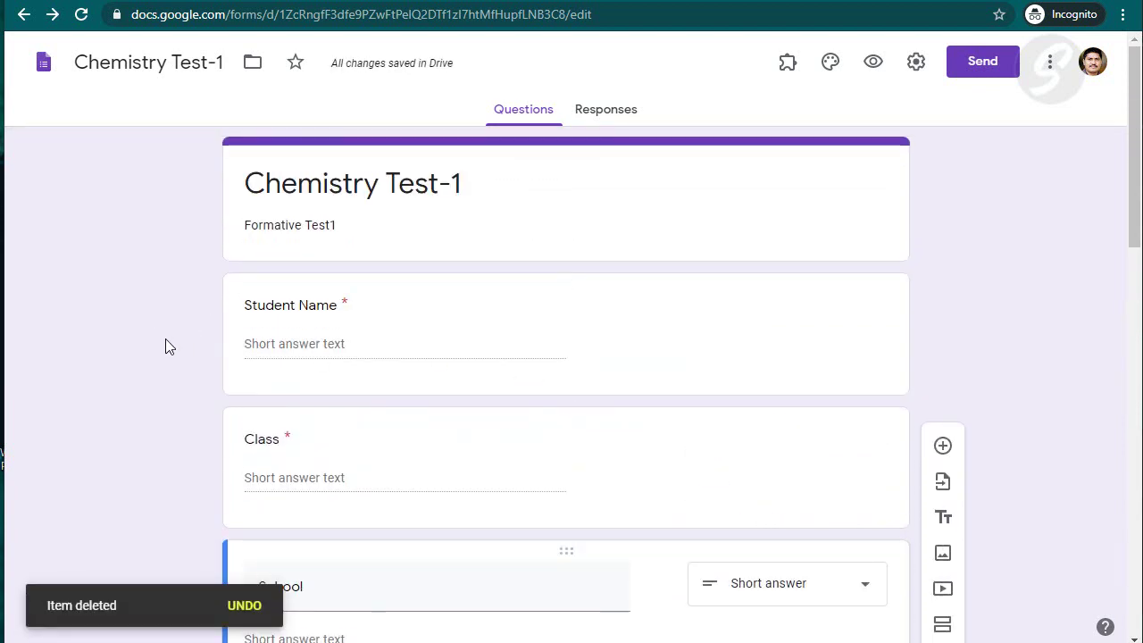
pyautogui.scroll(-4, 344, 304)
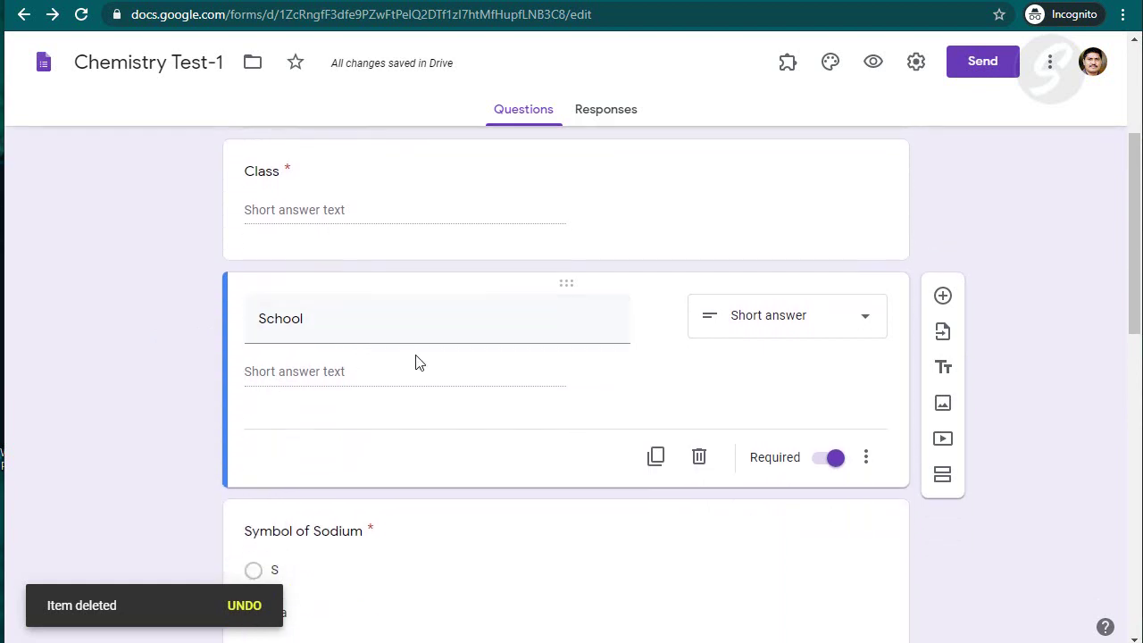
pyautogui.scroll(-9, 382, 318)
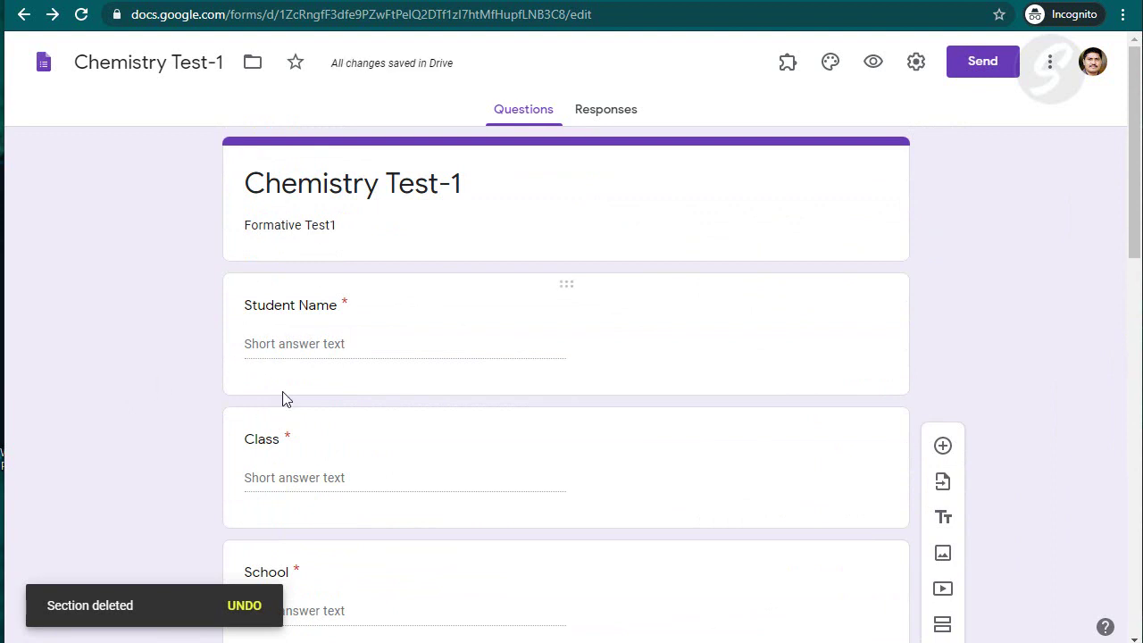
pyautogui.scroll(-3, 339, 464)
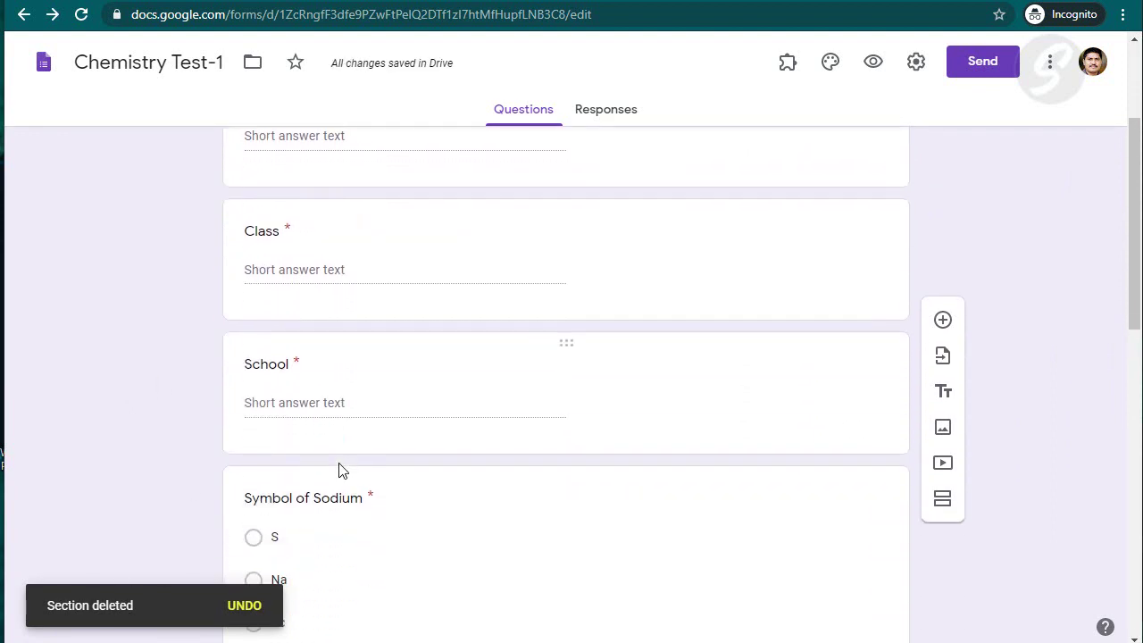
pyautogui.scroll(-9, 328, 342)
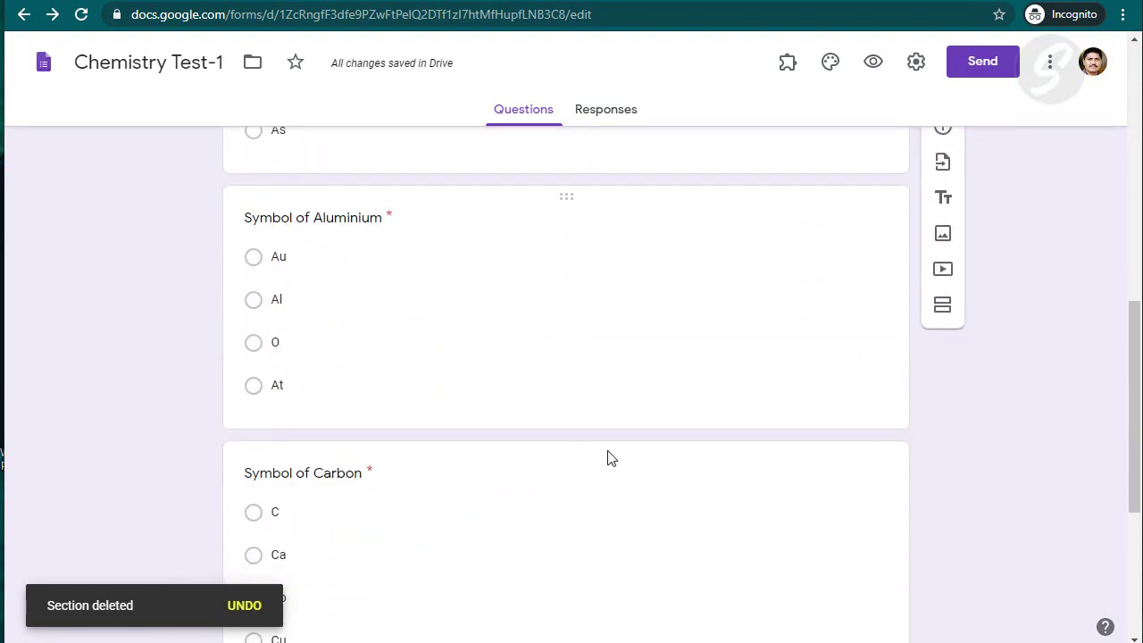
pyautogui.scroll(3, 786, 549)
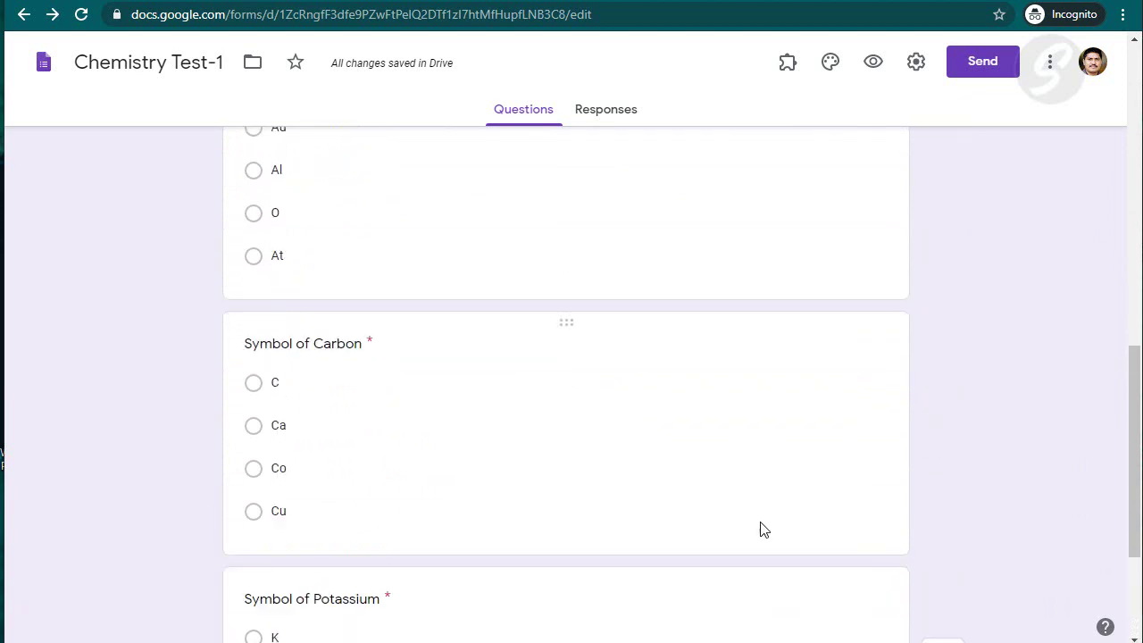
pyautogui.scroll(-3, 755, 477)
pyautogui.scroll(10, 760, 543)
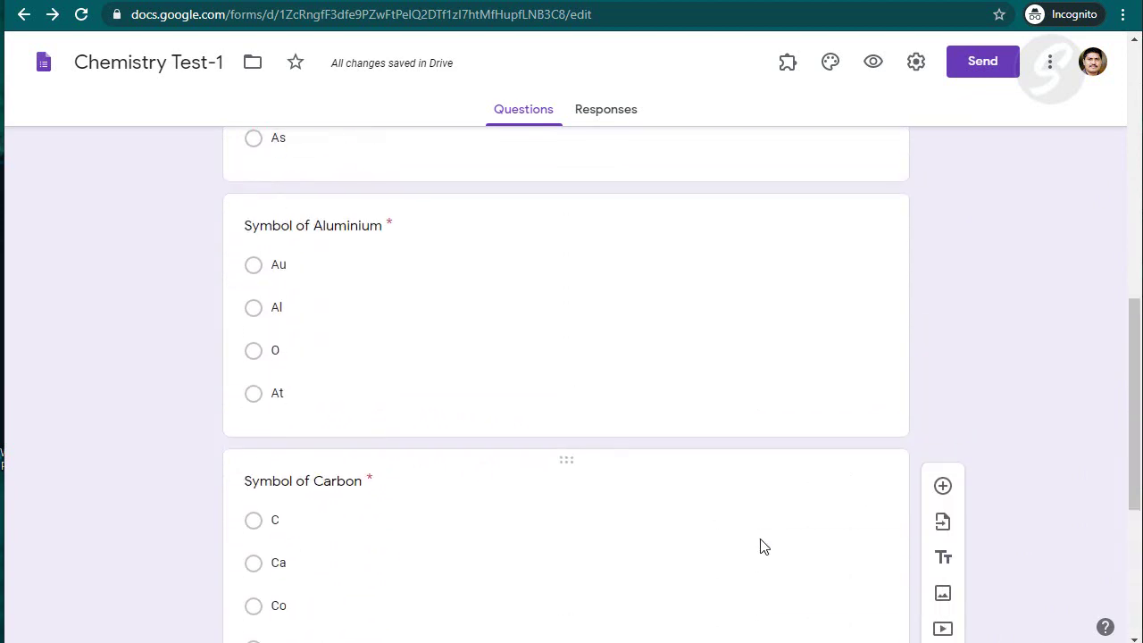
# Open the form's sending options, choose sharing by link and shorten the URL
pyautogui.scroll(4, 753, 554)
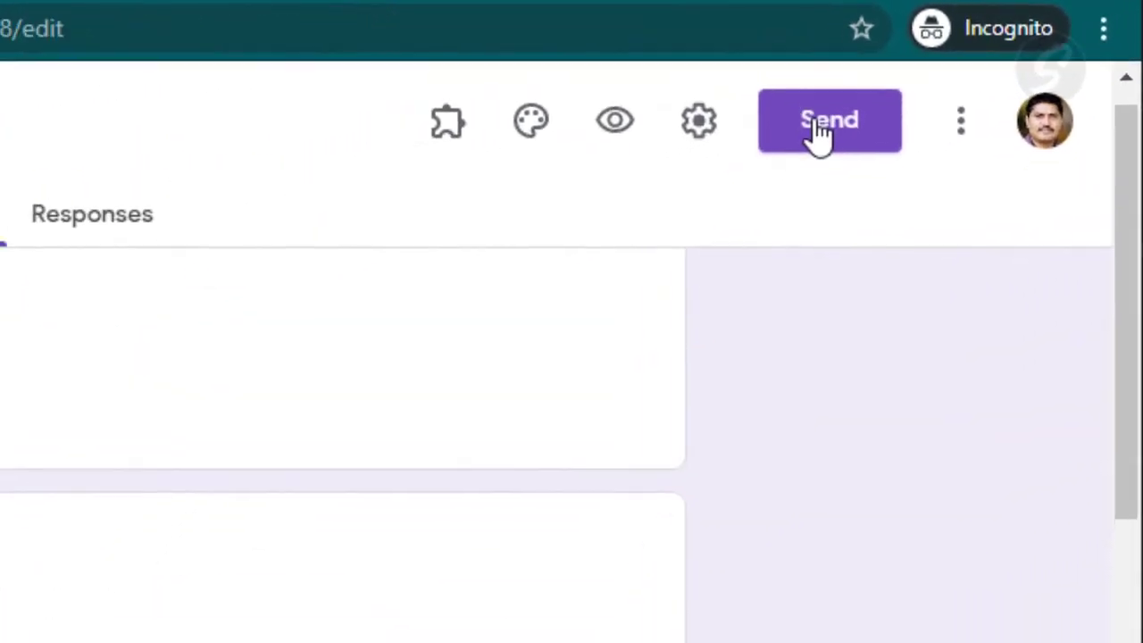
pyautogui.click(820, 132)
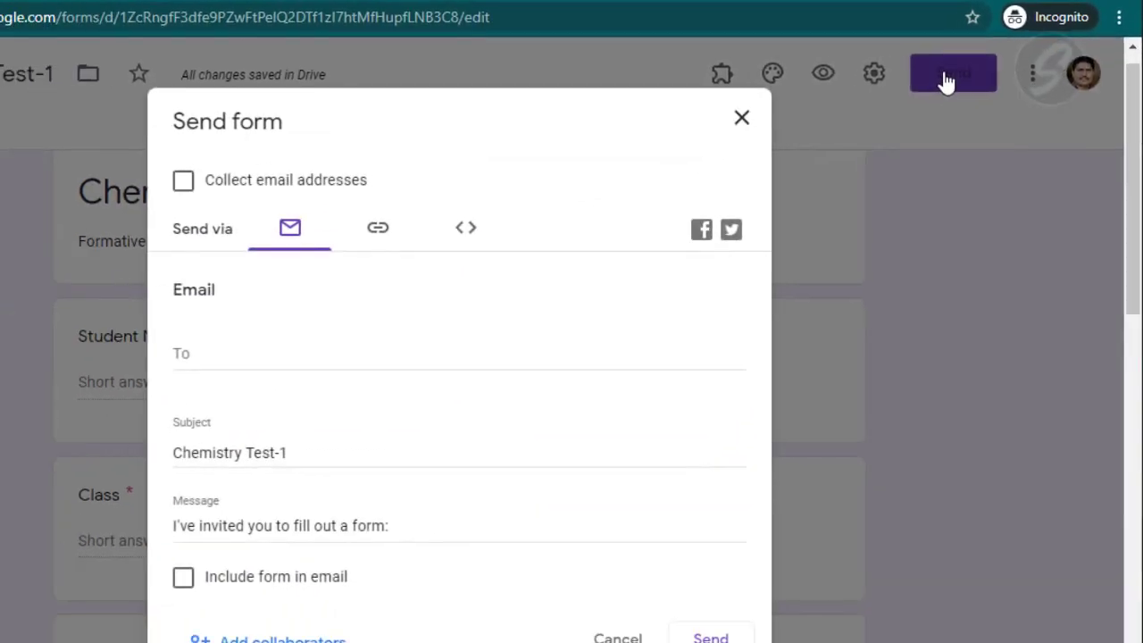
pyautogui.click(401, 223)
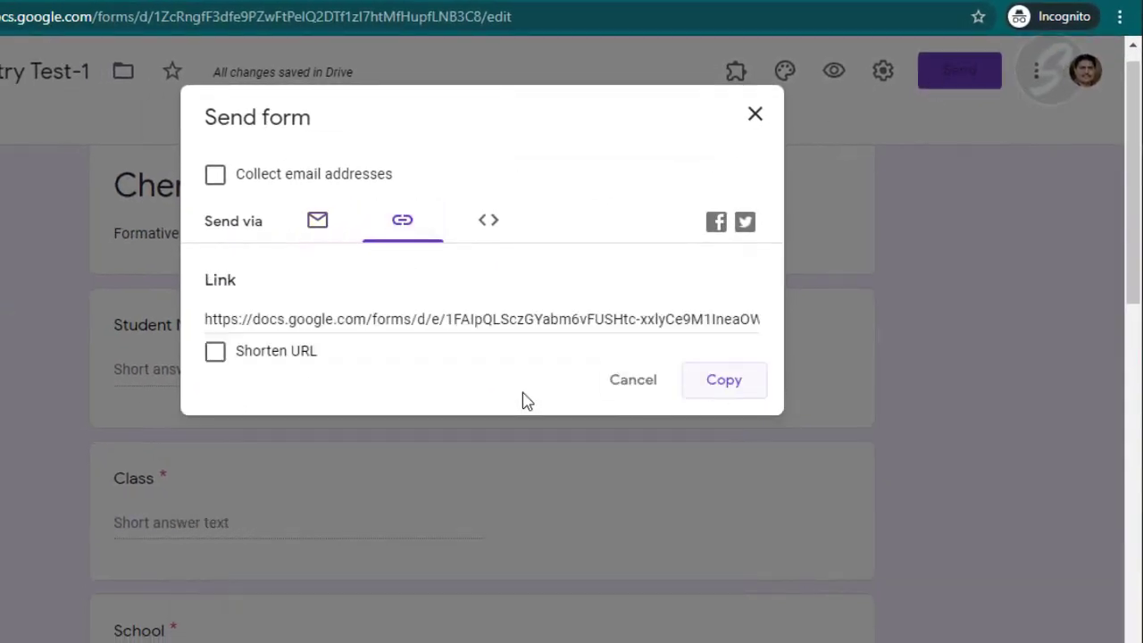
pyautogui.click(281, 354)
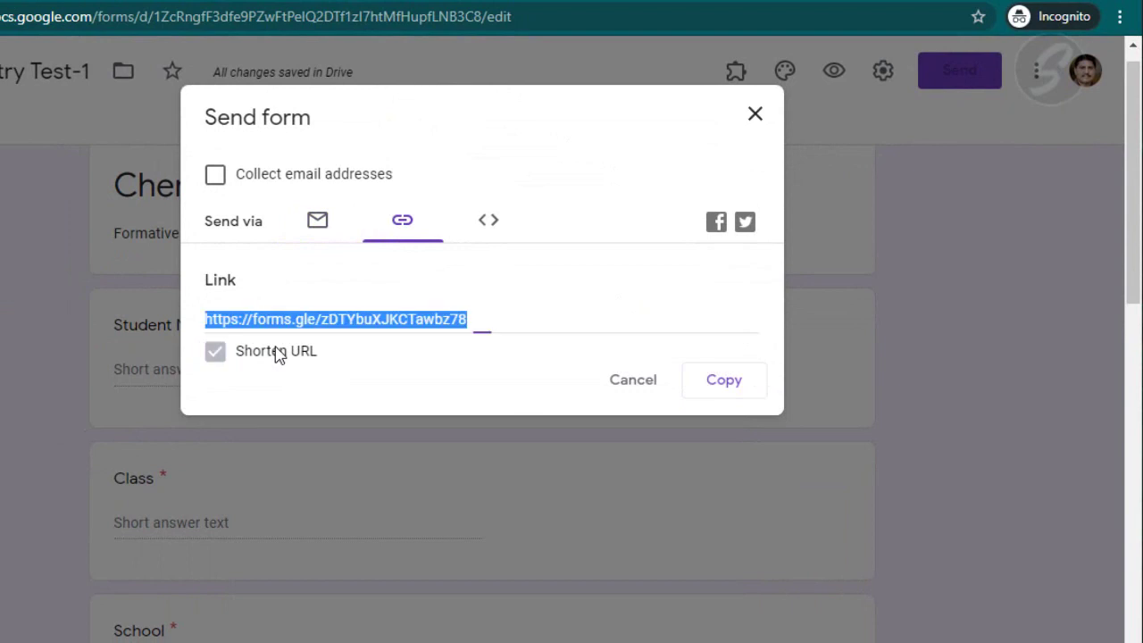
# Copy the shortened form link, close the sending options and open the link in a new browser tab
pyautogui.click(730, 386)
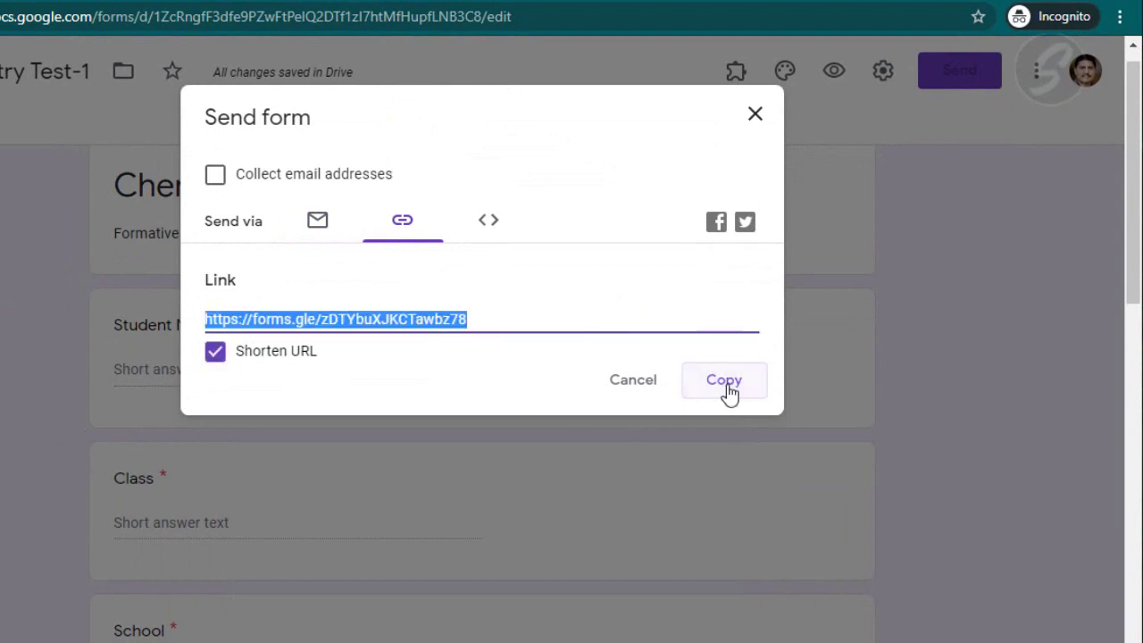
pyautogui.click(756, 119)
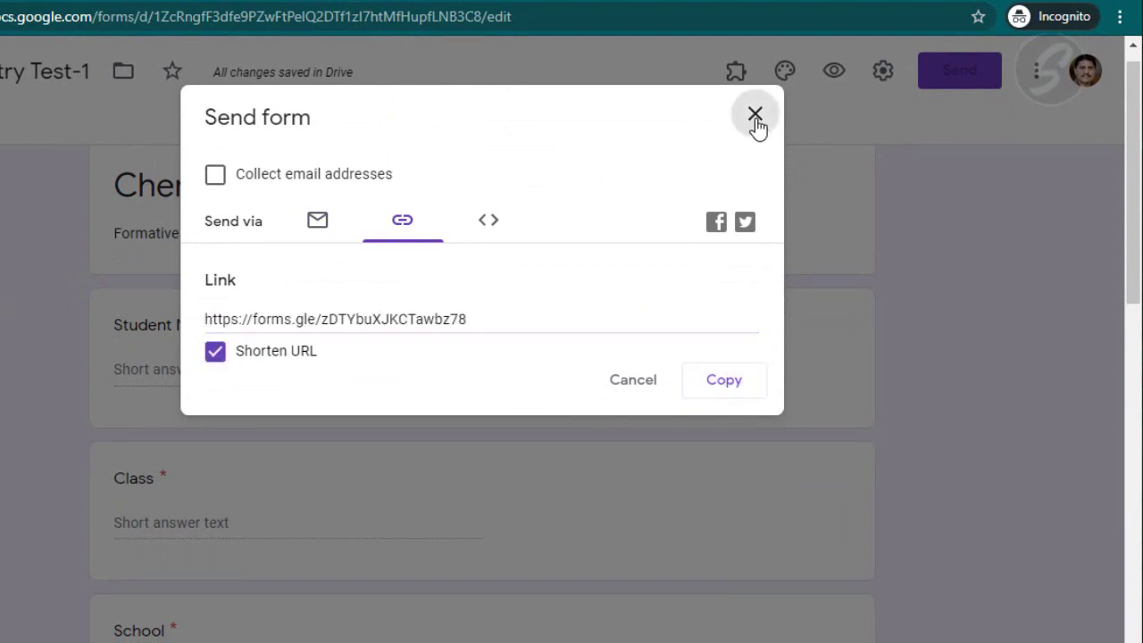
pyautogui.hotkey('ctrl', 'shift', 'n')
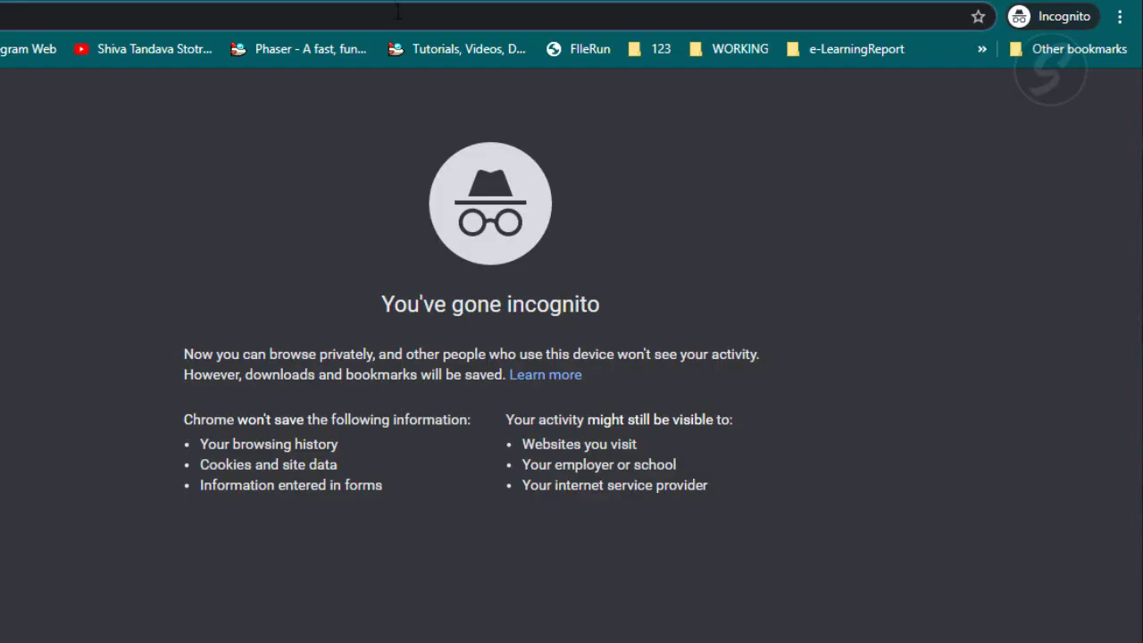
pyautogui.rightClick(398, 11)
pyautogui.click(576, 174)
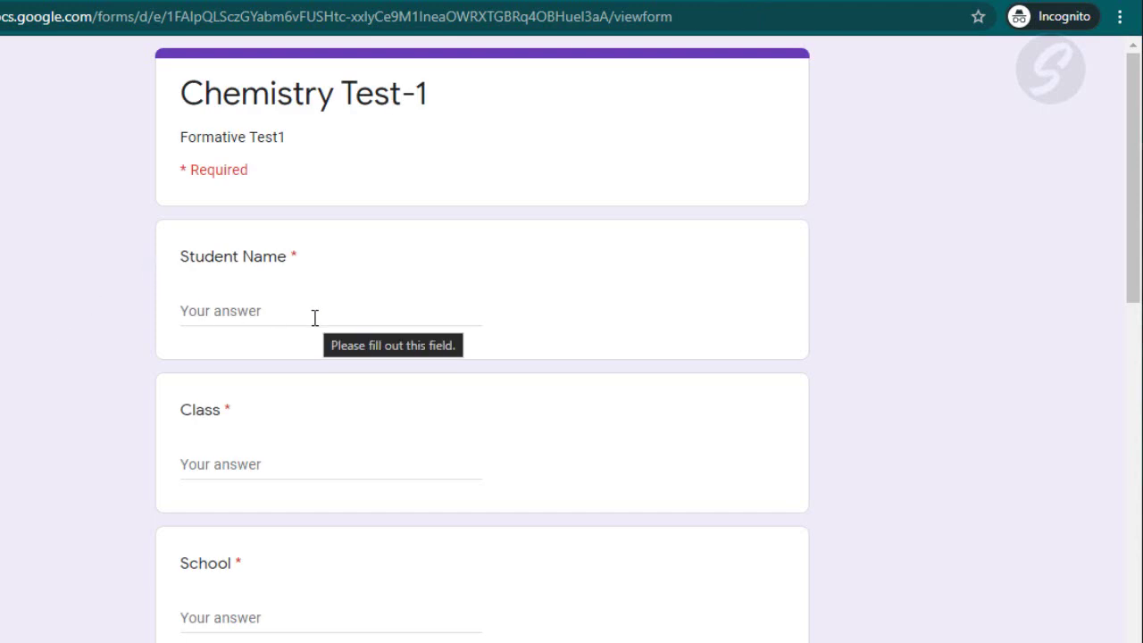
# Examine the required marker on the Student Name question and its legend in the form header
pyautogui.moveTo(294, 253); pyautogui.dragTo(301, 259)
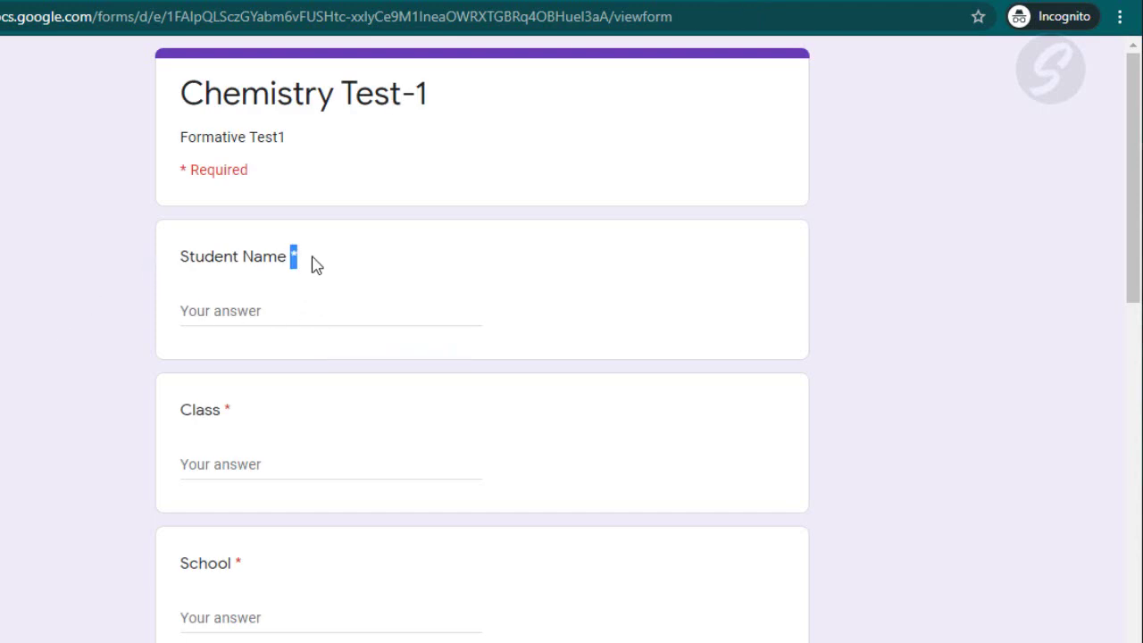
pyautogui.click(306, 266)
pyautogui.moveTo(153, 173); pyautogui.dragTo(266, 179)
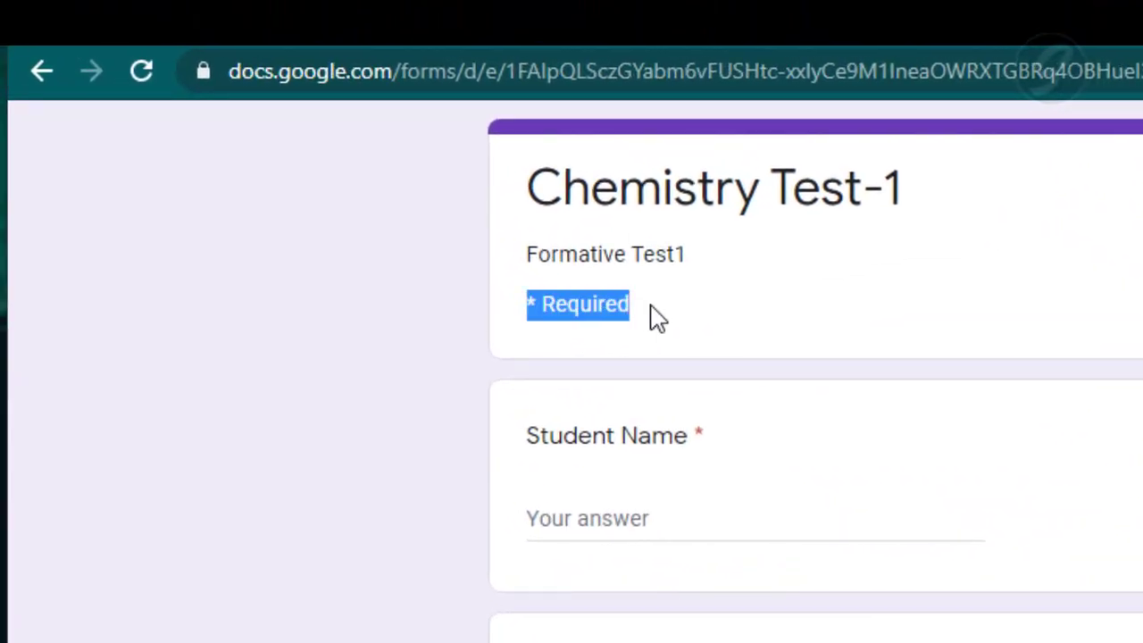
pyautogui.click(732, 441)
# Fill in the student's name, enter VIII as the Class and ZPHS ABCD as the School
pyautogui.click(768, 530)
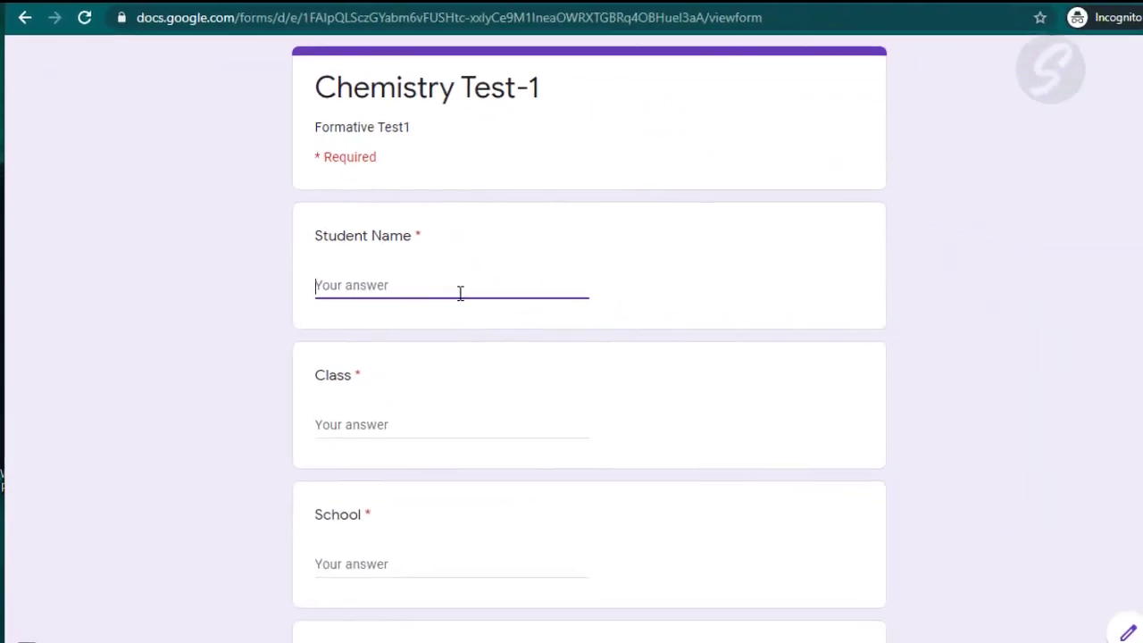
pyautogui.write('Ramesh S')
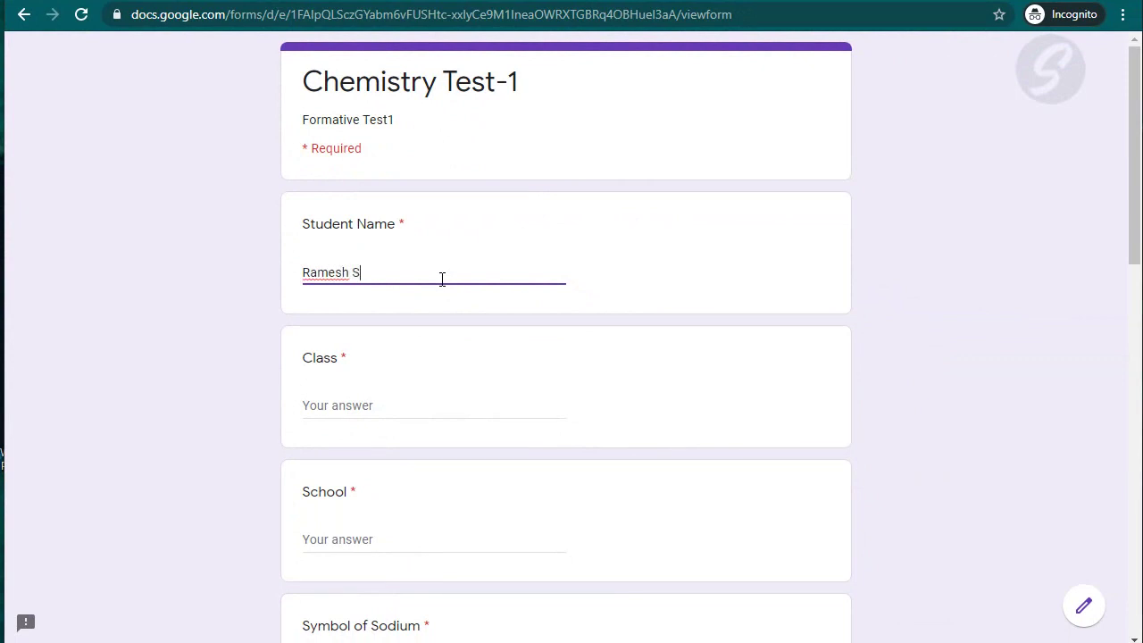
pyautogui.press('Tab')
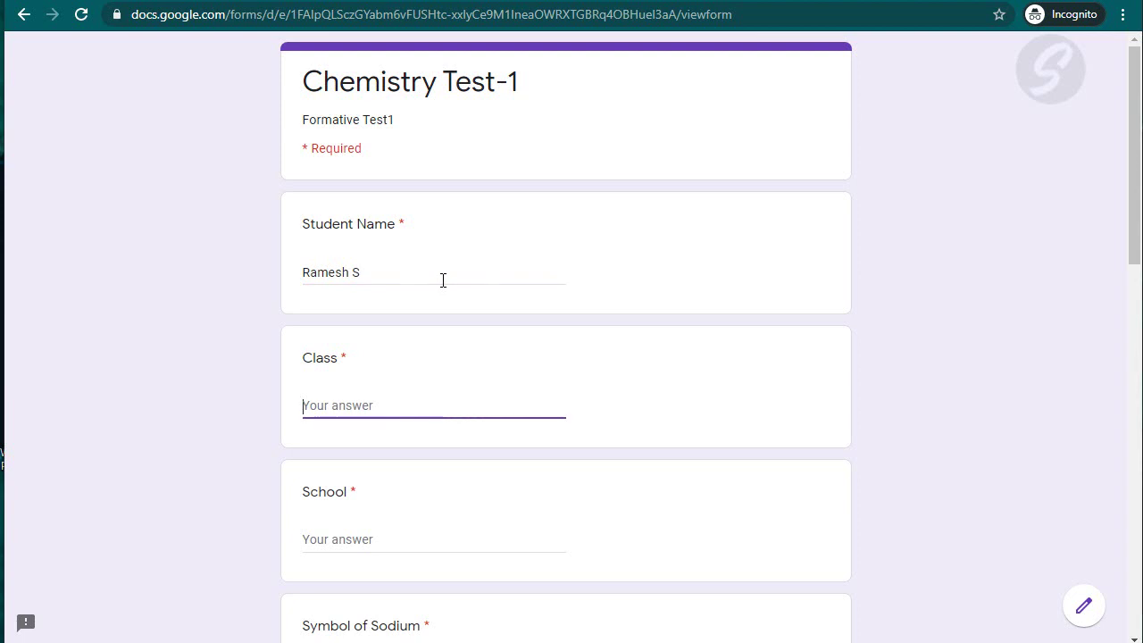
pyautogui.write('VIII')
pyautogui.press('Tab')
pyautogui.write('Z')
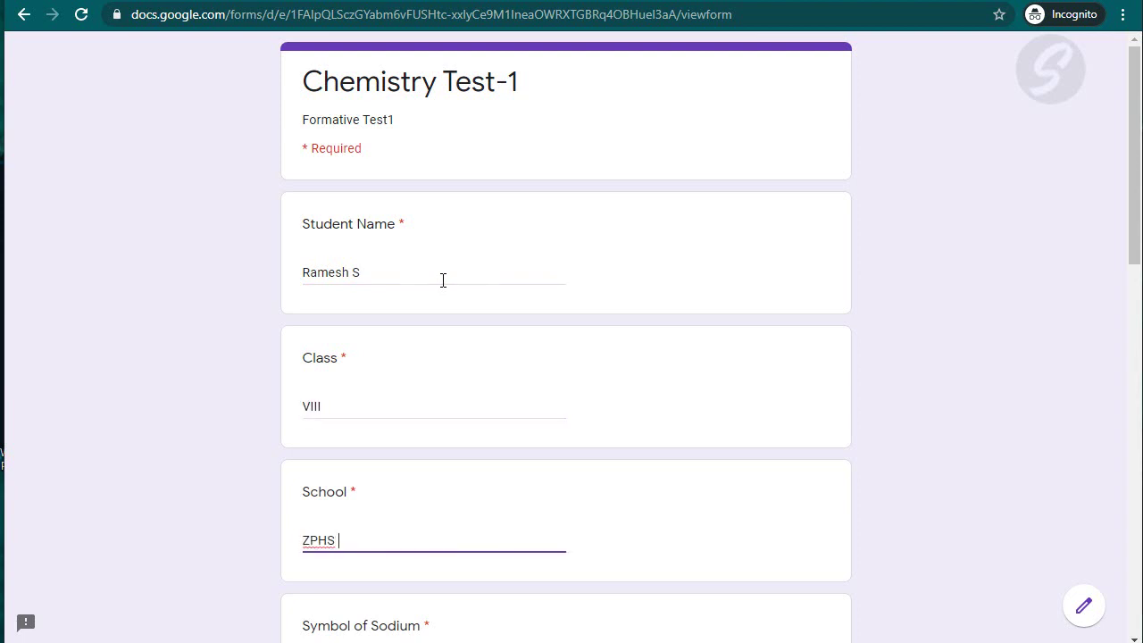
pyautogui.press('Tab')
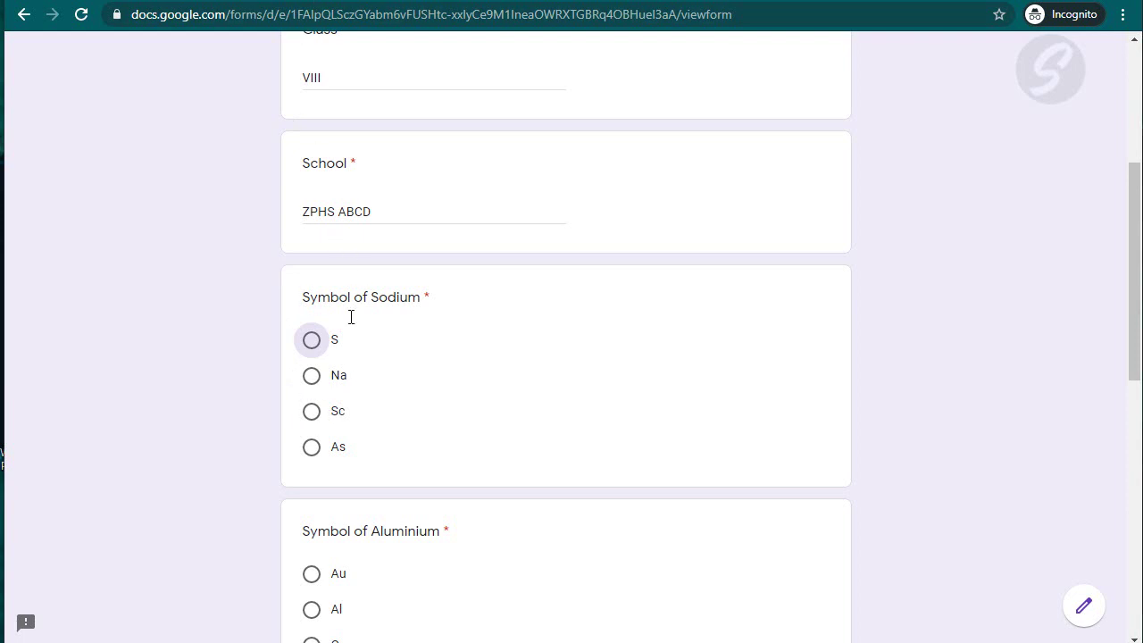
# Answer the symbol questions with Na for Sodium, Au for Aluminium, C for Carbon and Po for Potassium
pyautogui.click(311, 375)
pyautogui.scroll(-3, 319, 402)
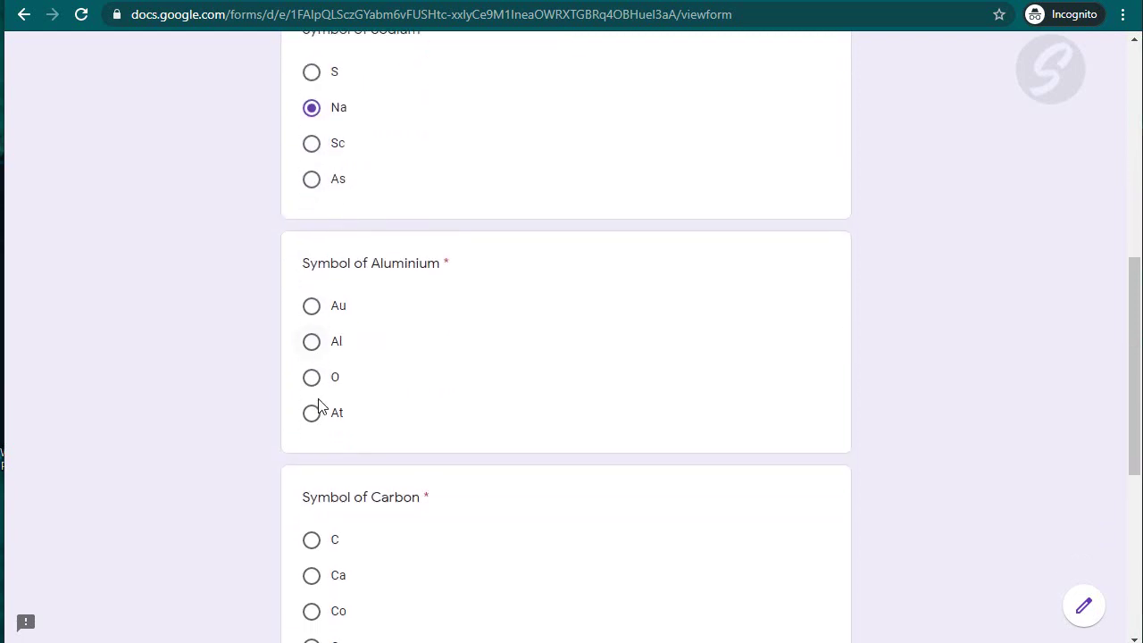
pyautogui.click(312, 379)
pyautogui.scroll(-3, 429, 404)
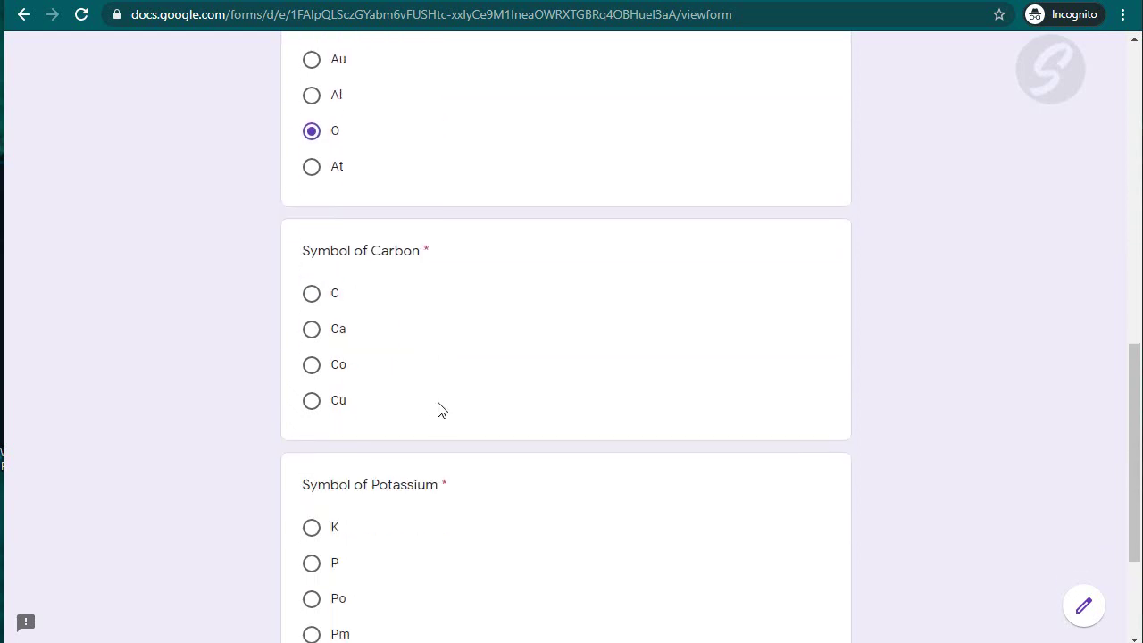
pyautogui.click(312, 41)
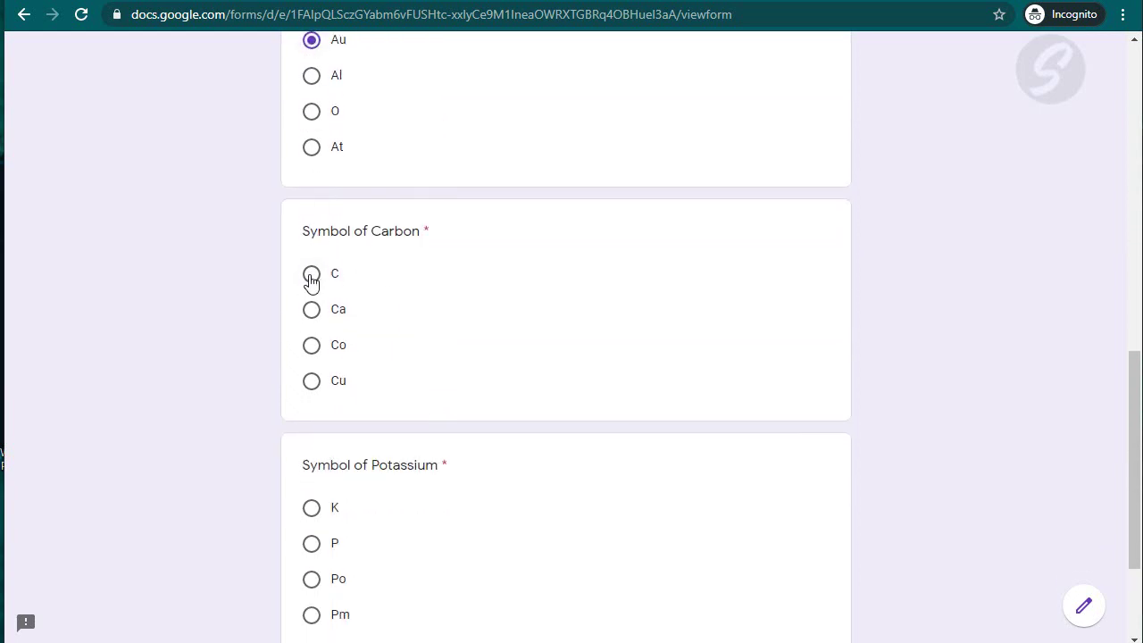
pyautogui.click(311, 272)
pyautogui.scroll(-2, 350, 339)
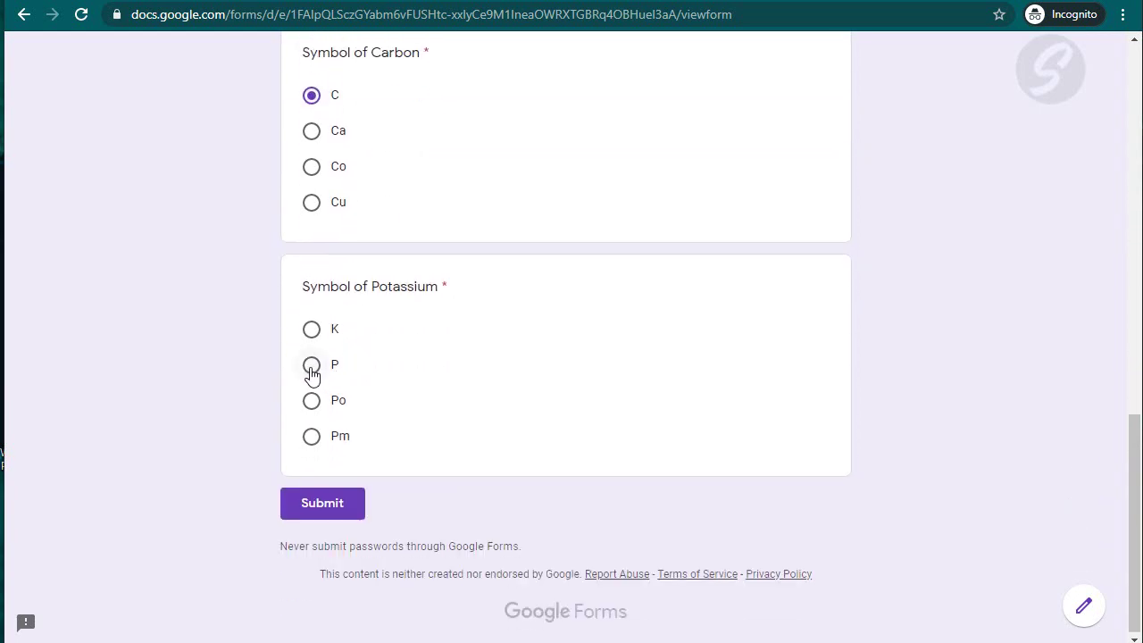
pyautogui.click(312, 401)
# Change the Symbol of Potassium answer to K
pyautogui.scroll(7, 115, 345)
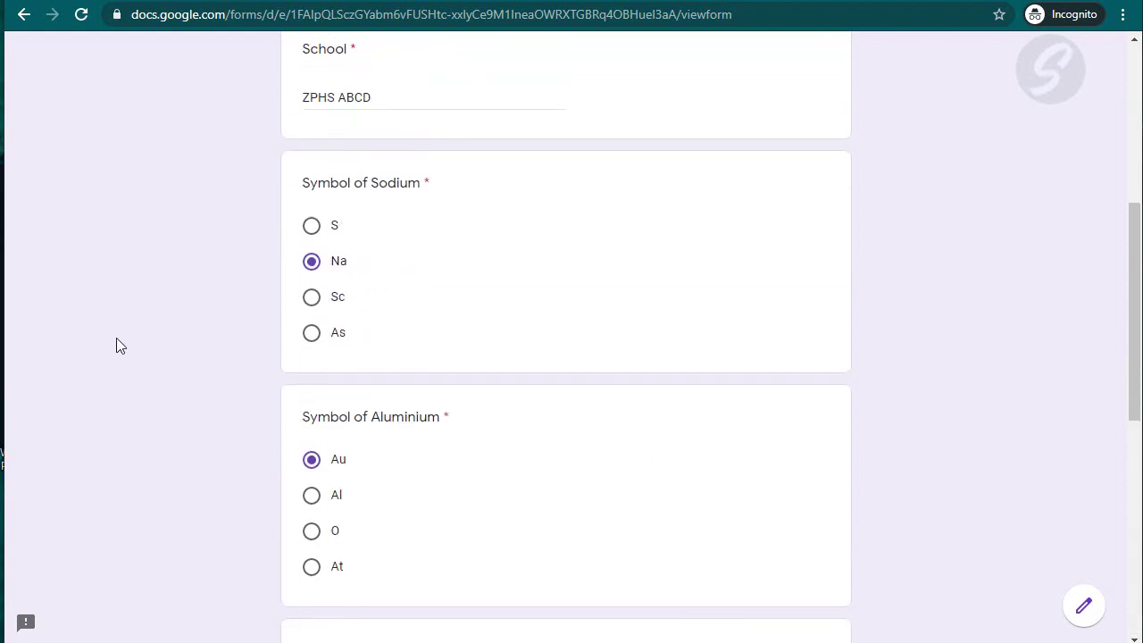
pyautogui.scroll(-7, 131, 361)
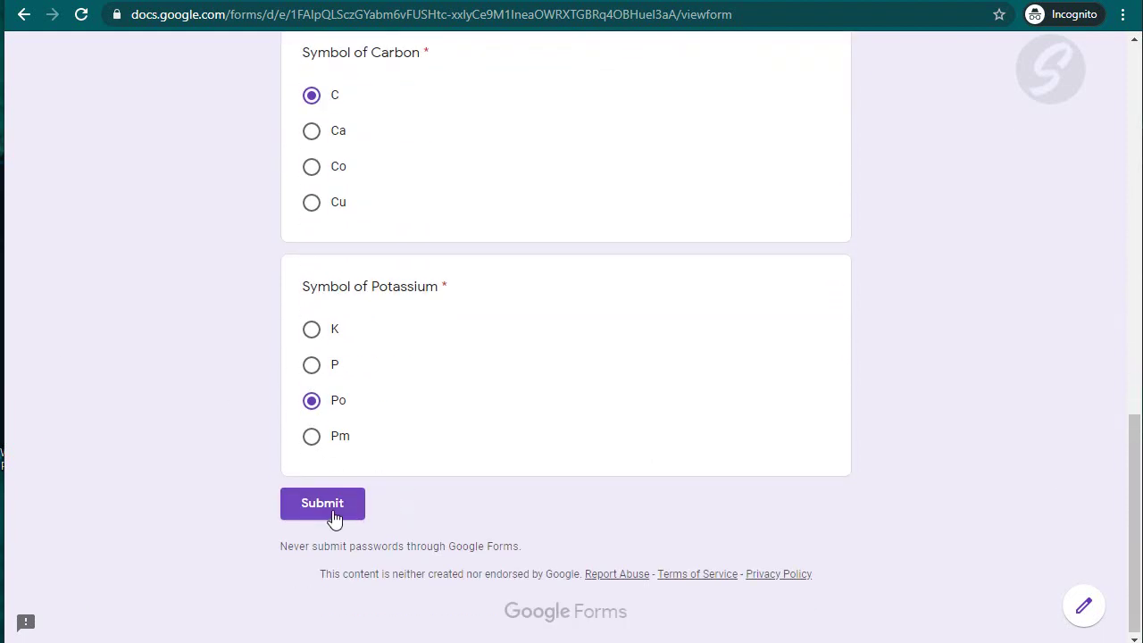
pyautogui.click(311, 332)
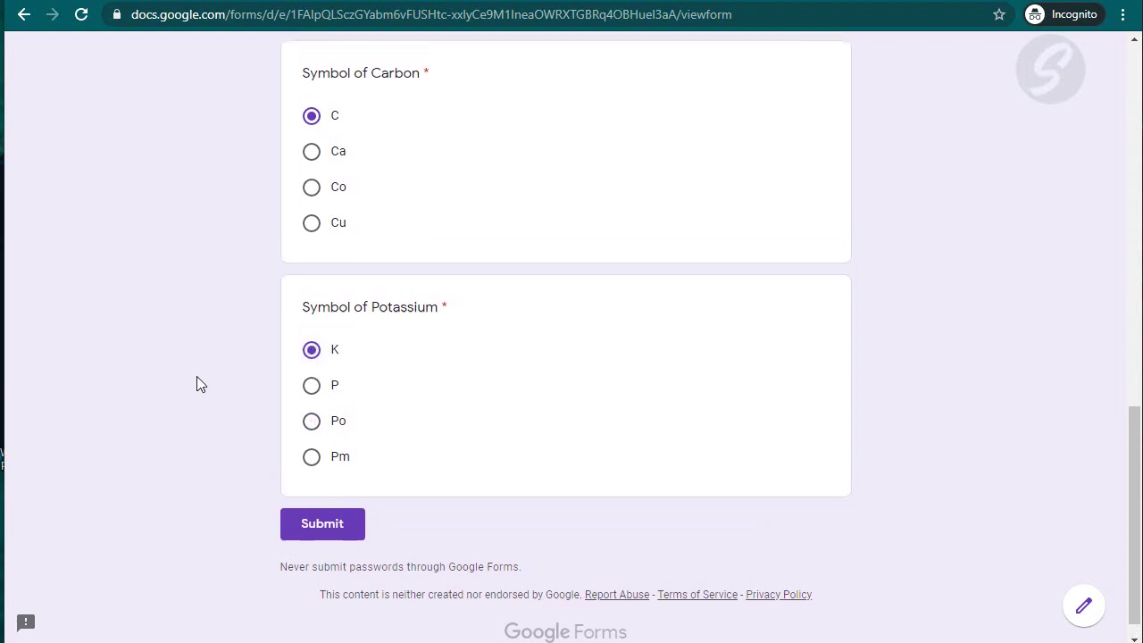
# Review the completed answers from Student Name through the chemical symbol questions
pyautogui.scroll(8, 199, 379)
pyautogui.scroll(4, 215, 382)
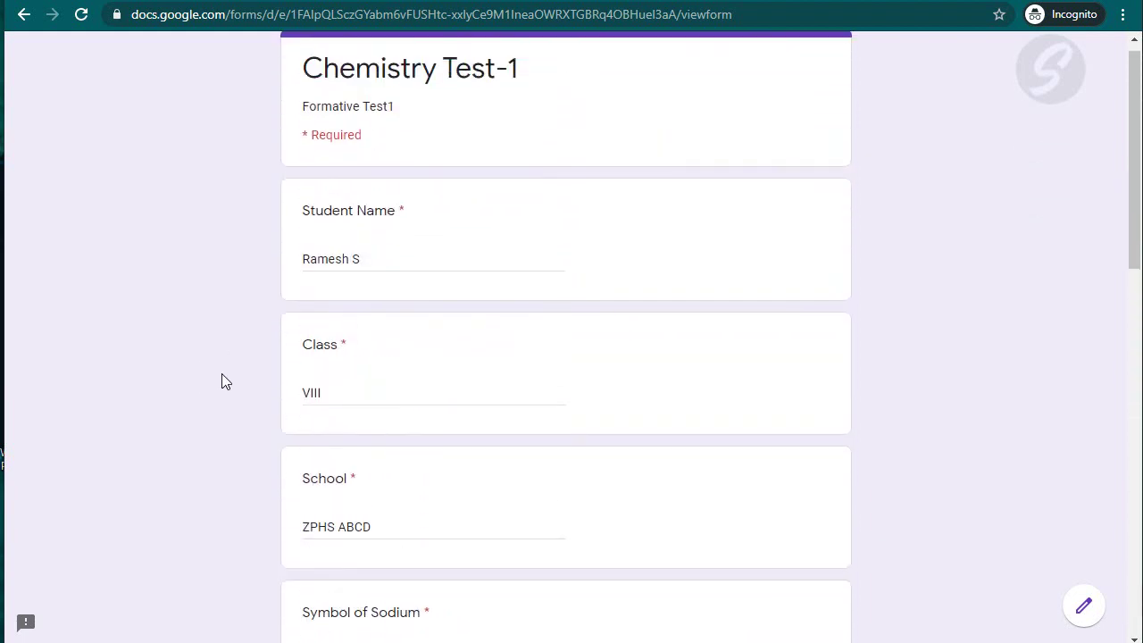
pyautogui.scroll(-12, 220, 383)
pyautogui.scroll(12, 474, 349)
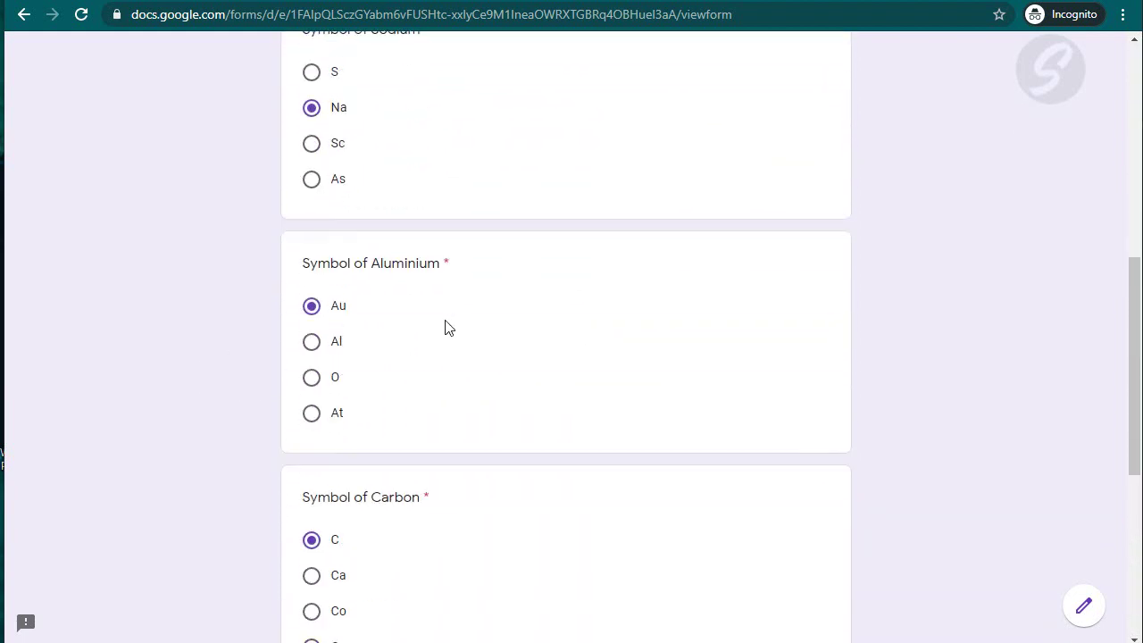
pyautogui.scroll(-4, 444, 327)
pyautogui.scroll(-4, 437, 359)
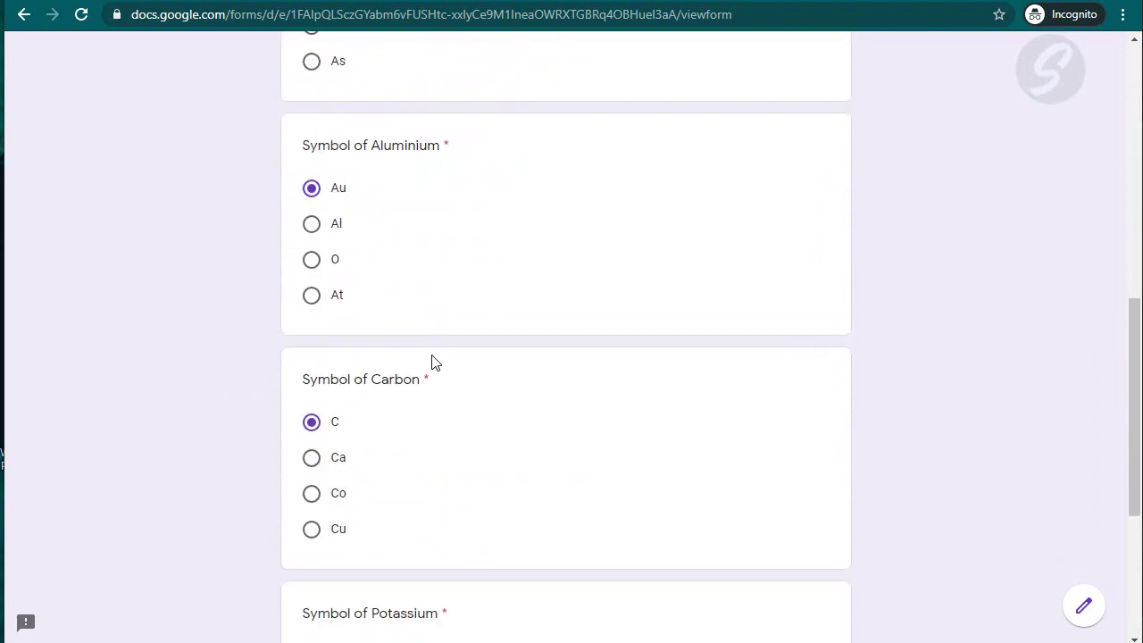
pyautogui.scroll(4, 432, 362)
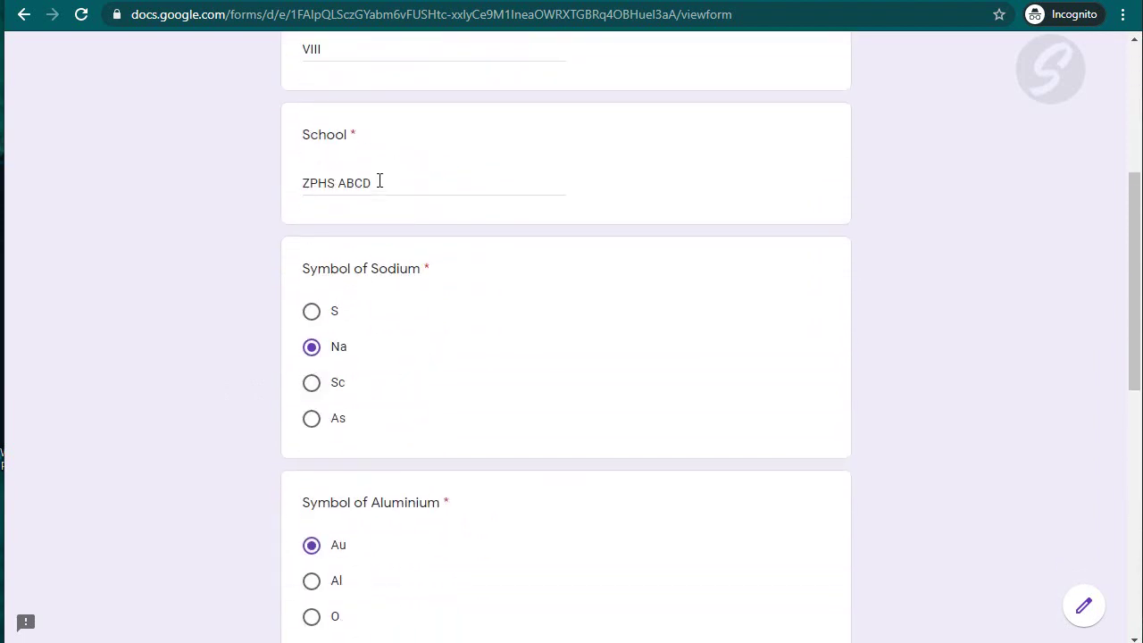
# Clear the School answer and try to submit the form without it
pyautogui.moveTo(380, 181); pyautogui.dragTo(184, 191)
pyautogui.press('BackSpace')
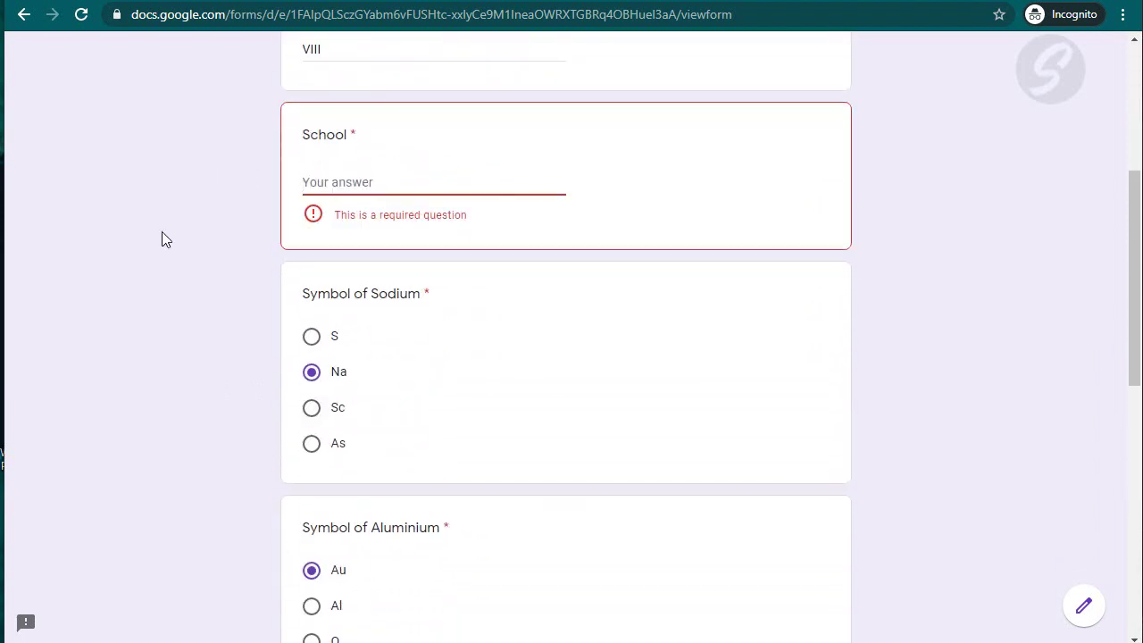
pyautogui.click(163, 232)
pyautogui.scroll(-8, 199, 397)
pyautogui.click(337, 506)
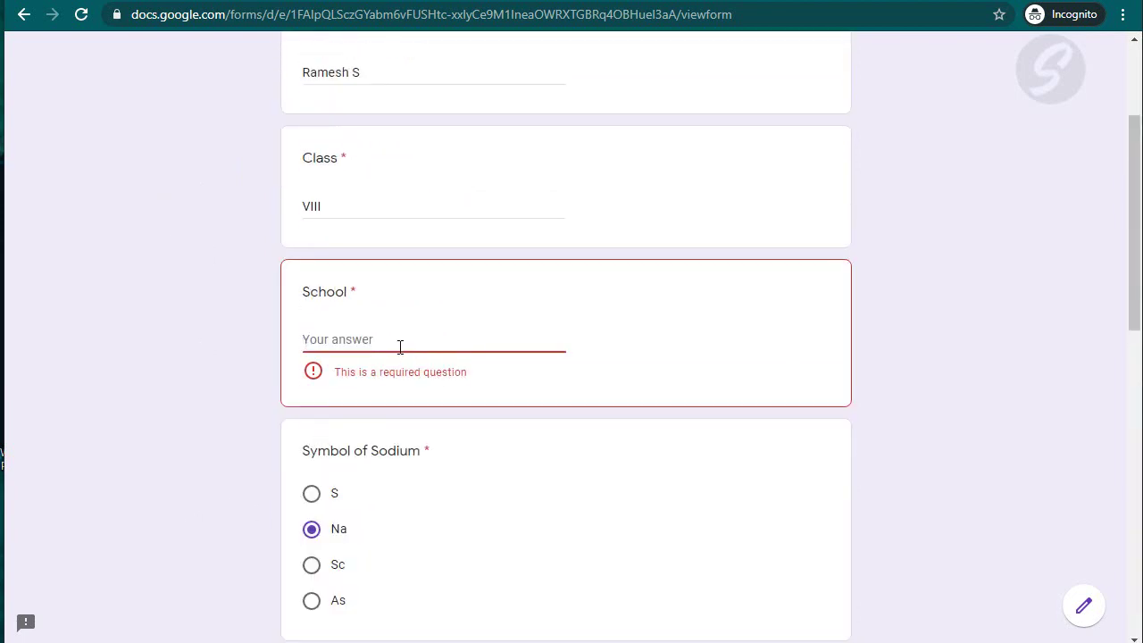
# Enter ZPHS ABCD as the School answer again and submit the form
pyautogui.write('zph')
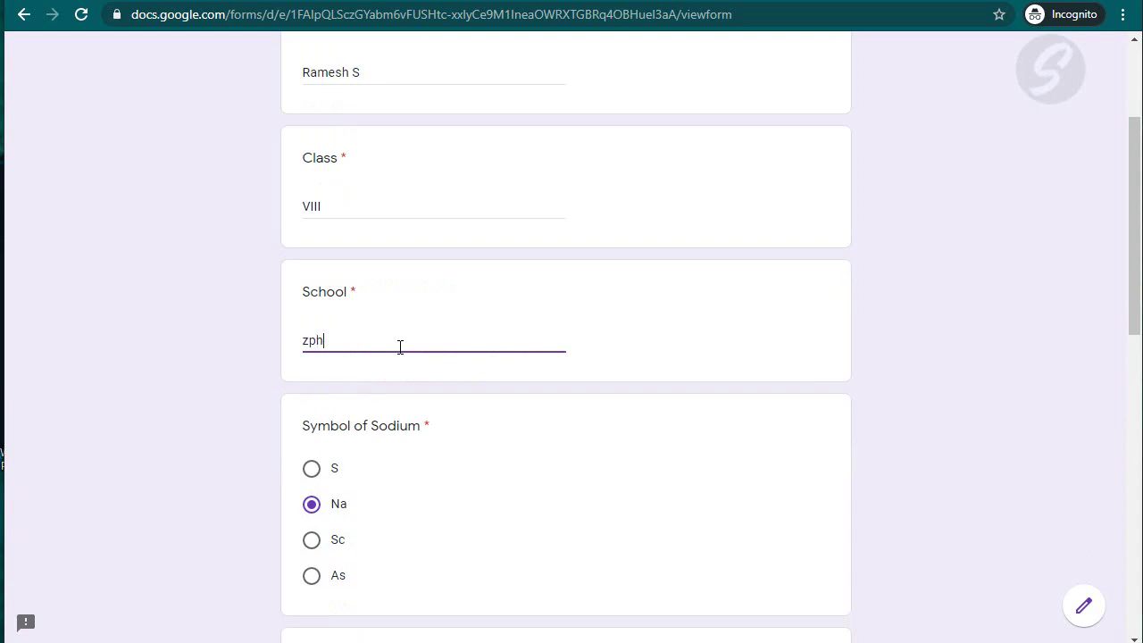
pyautogui.press('BackSpace')
pyautogui.press('BackSpace')
pyautogui.write('Z')
pyautogui.click(138, 337)
pyautogui.scroll(-8, 275, 427)
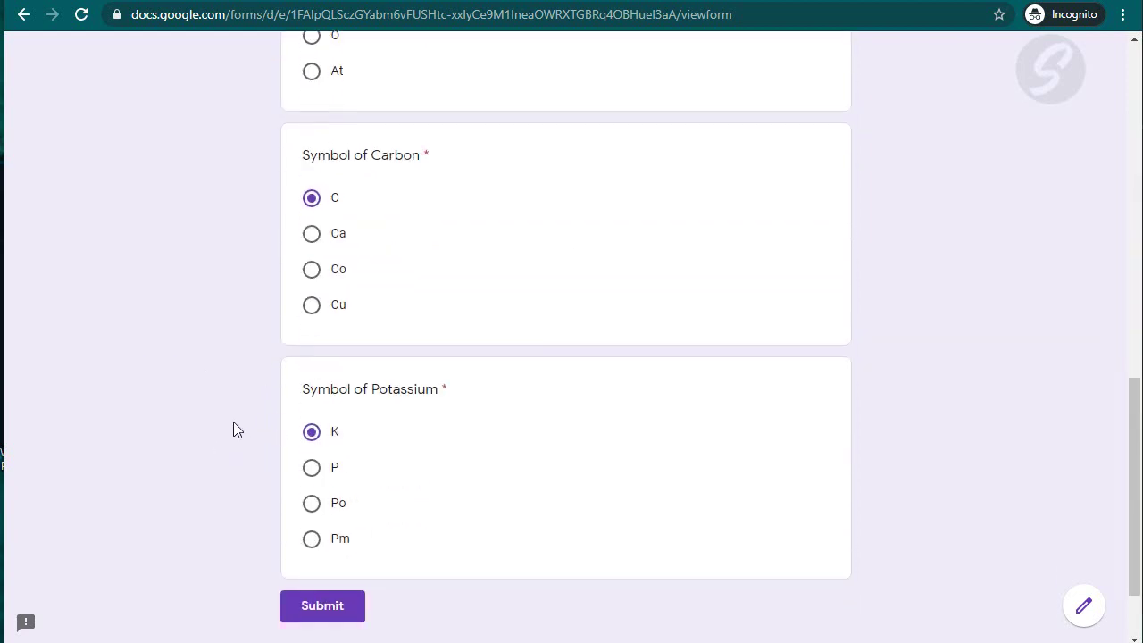
pyautogui.scroll(-1, 286, 474)
pyautogui.click(344, 511)
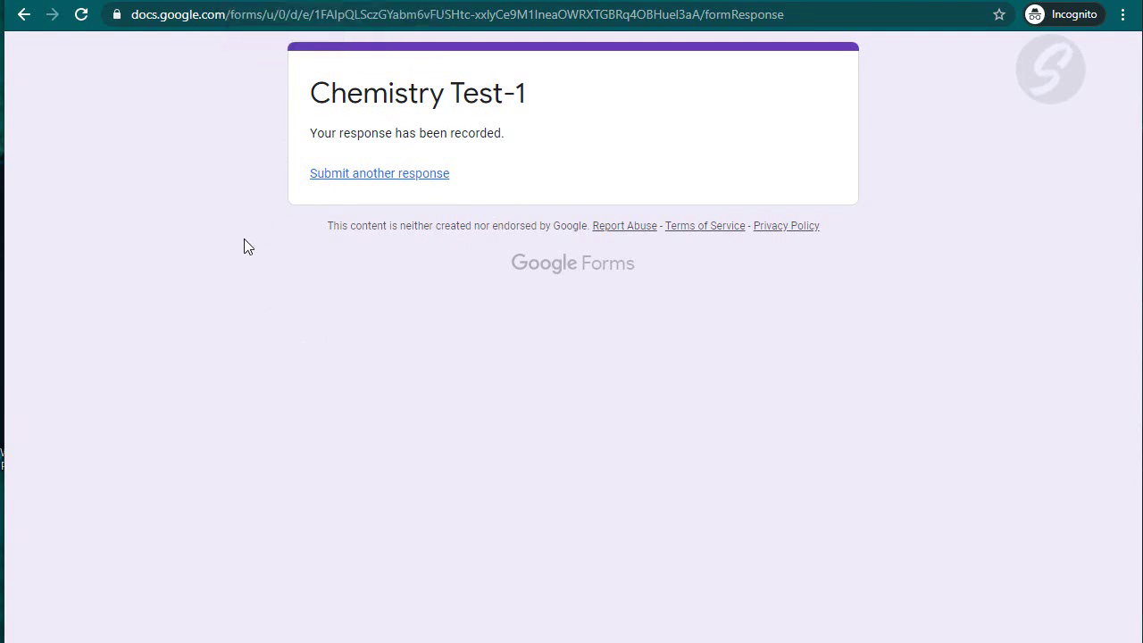
# Return to the form editor, go to the Forms home page and reopen Chemistry Test-1 from the recent forms
pyautogui.hotkey('ctrl', 'w')
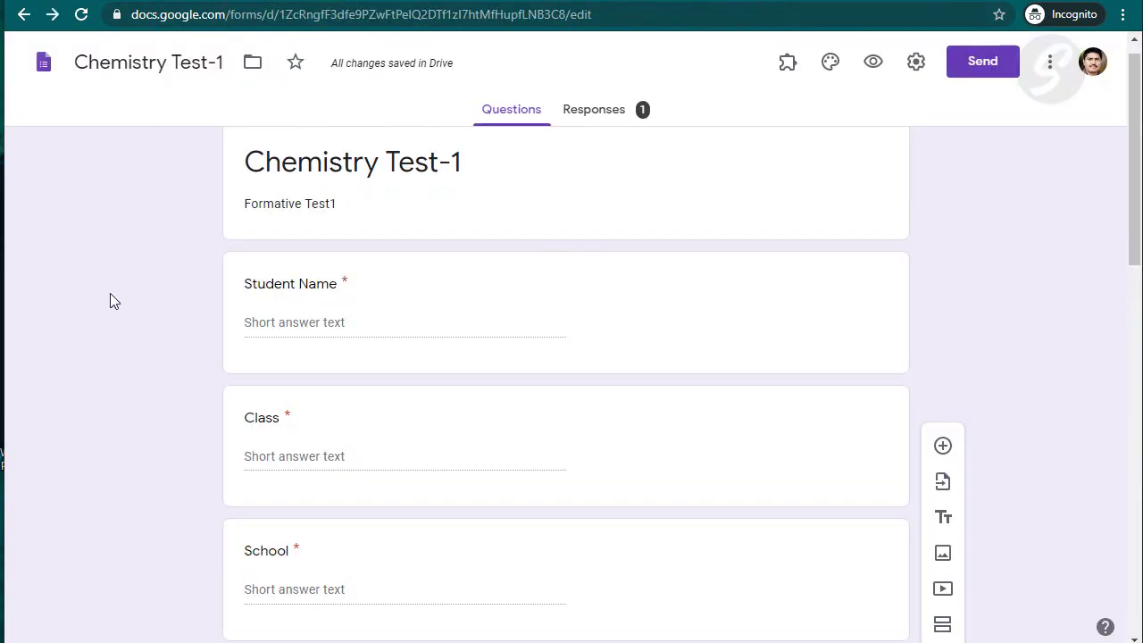
pyautogui.click(44, 64)
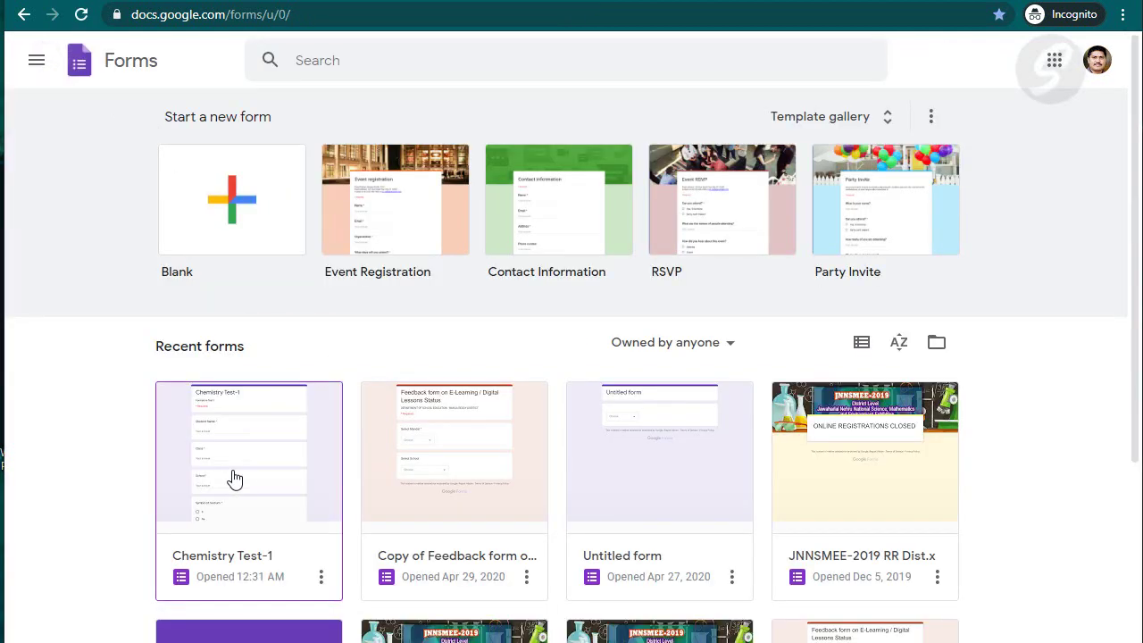
pyautogui.click(234, 480)
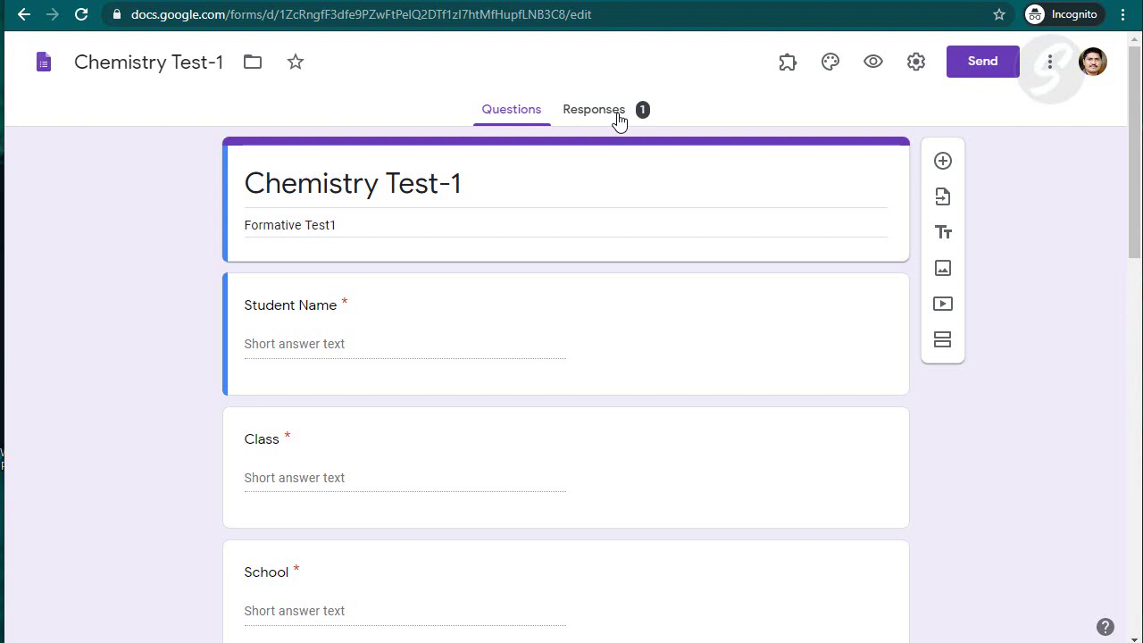
# Open the form's responses and review the summary from Student Name to Symbol of Potassium
pyautogui.click(619, 120)
pyautogui.scroll(-2, 710, 384)
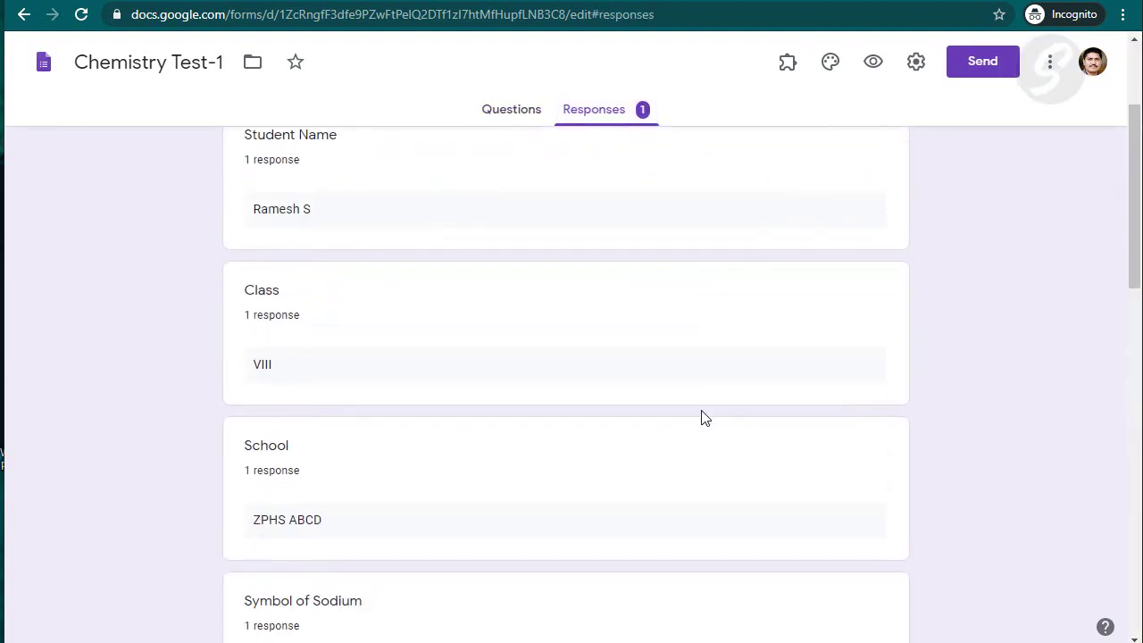
pyautogui.scroll(-13, 706, 418)
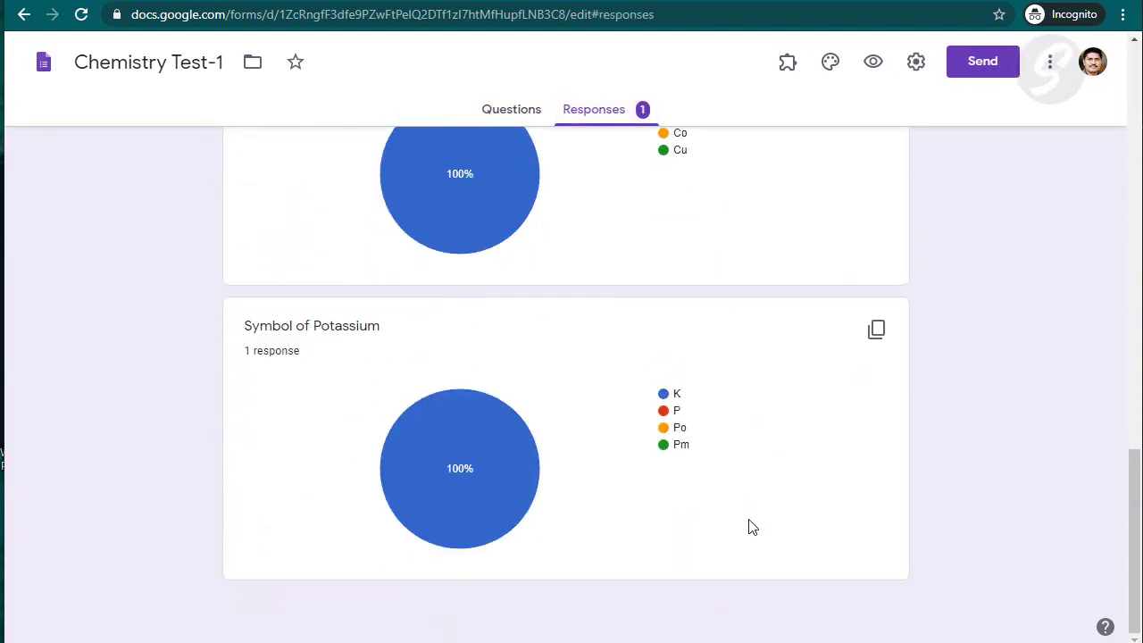
pyautogui.scroll(15, 756, 523)
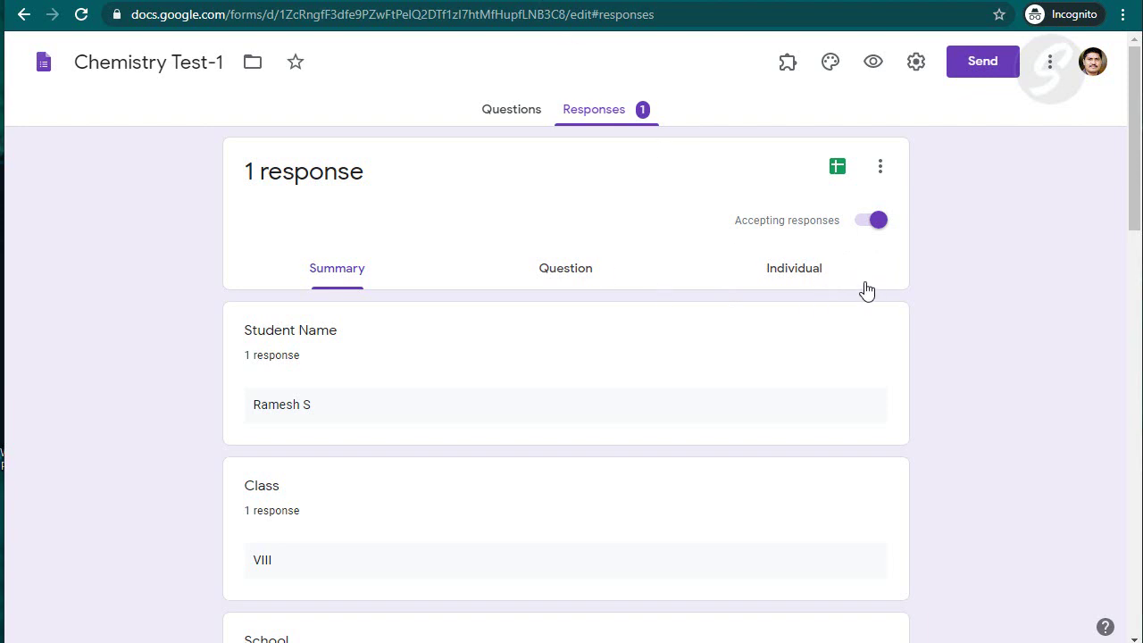
# Return to the submitted form, start another response and enter the second student's name with first initial K as the Student Name answer
pyautogui.click(536, 1)
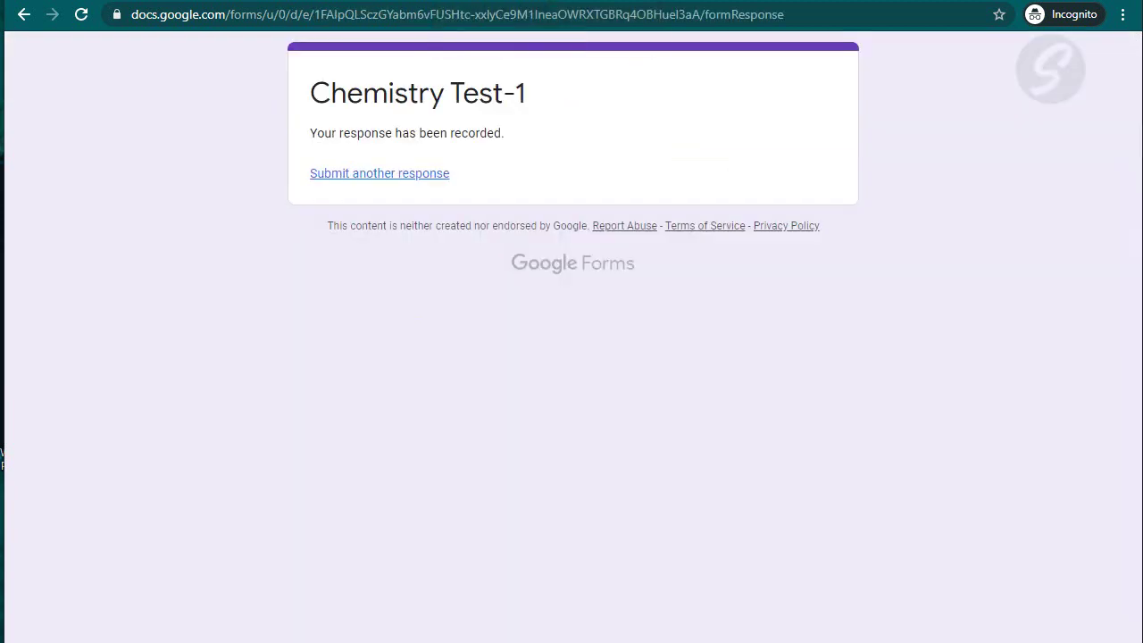
pyautogui.click(415, 185)
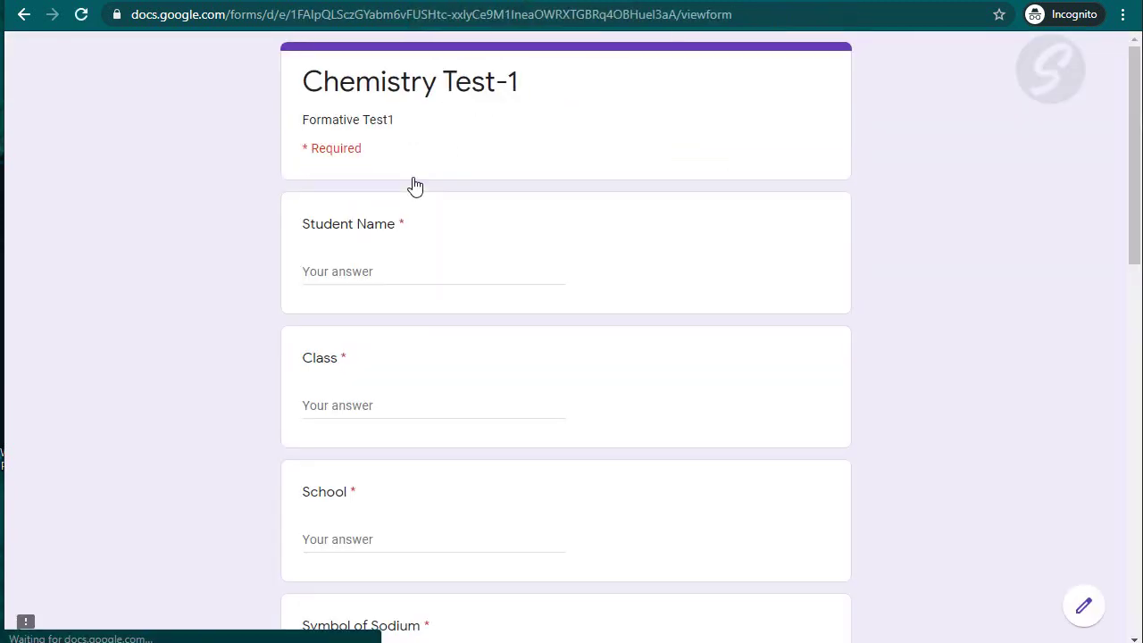
pyautogui.click(437, 275)
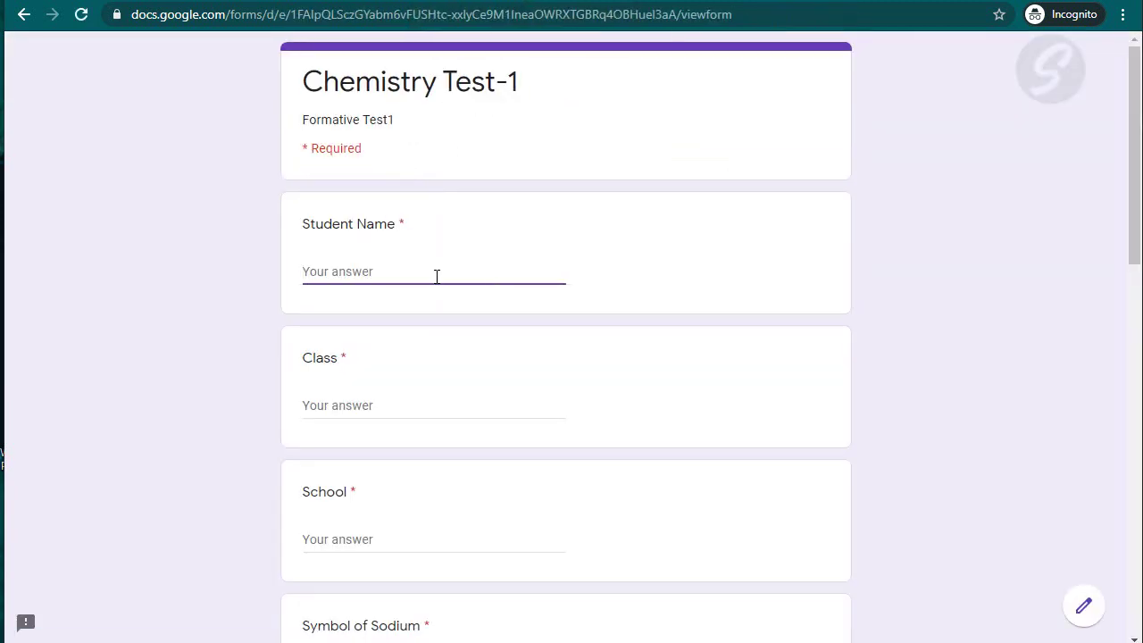
pyautogui.write('sRI')
pyautogui.press('BackSpace')
pyautogui.press('BackSpace')
pyautogui.press('BackSpace')
pyautogui.write('S')
pyautogui.press('BackSpace')
pyautogui.write('K')
pyautogui.press('Tab')
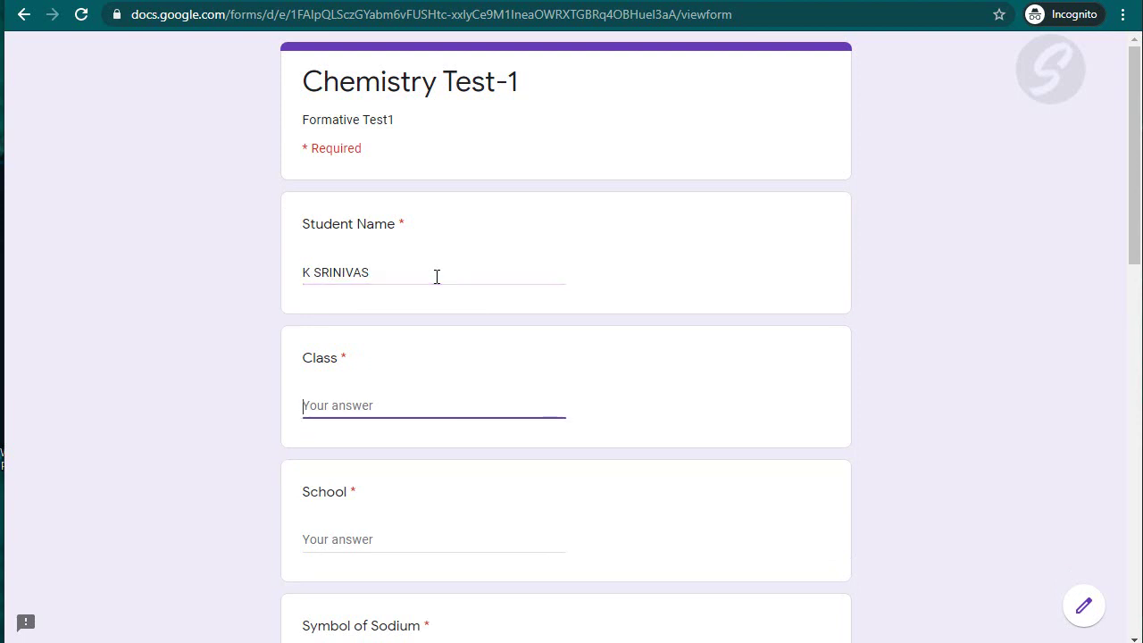
# Enter VIII as the Class answer and ZPHS ABCD as the School answer
pyautogui.write('VIII')
pyautogui.press('Tab')
pyautogui.write('ZPHS ')
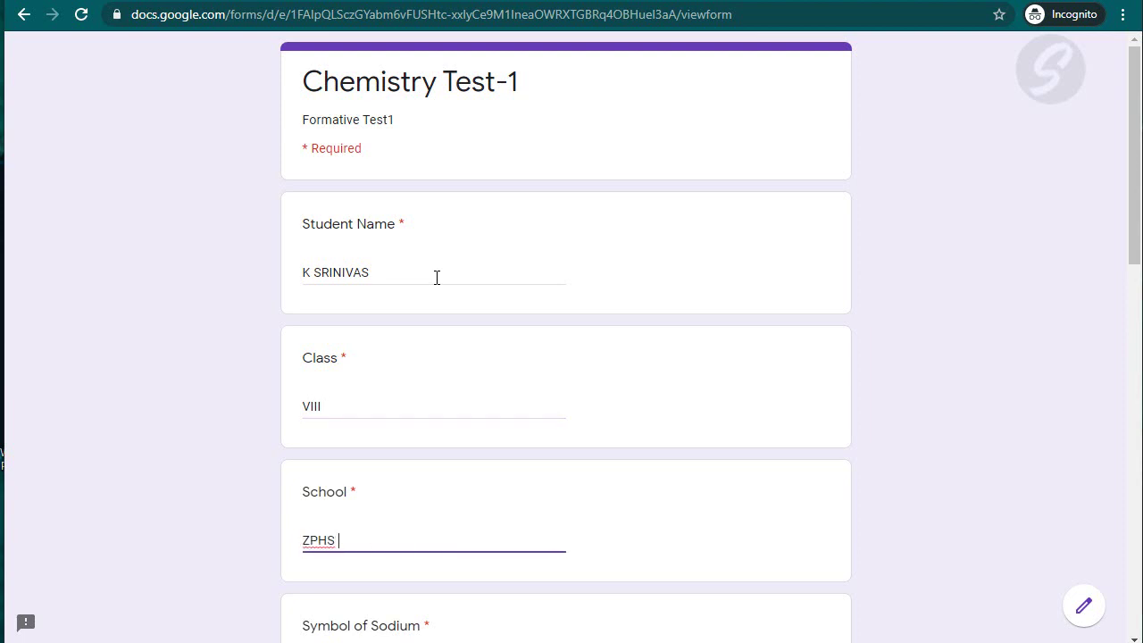
pyautogui.write('ABCD')
pyautogui.press('Tab')
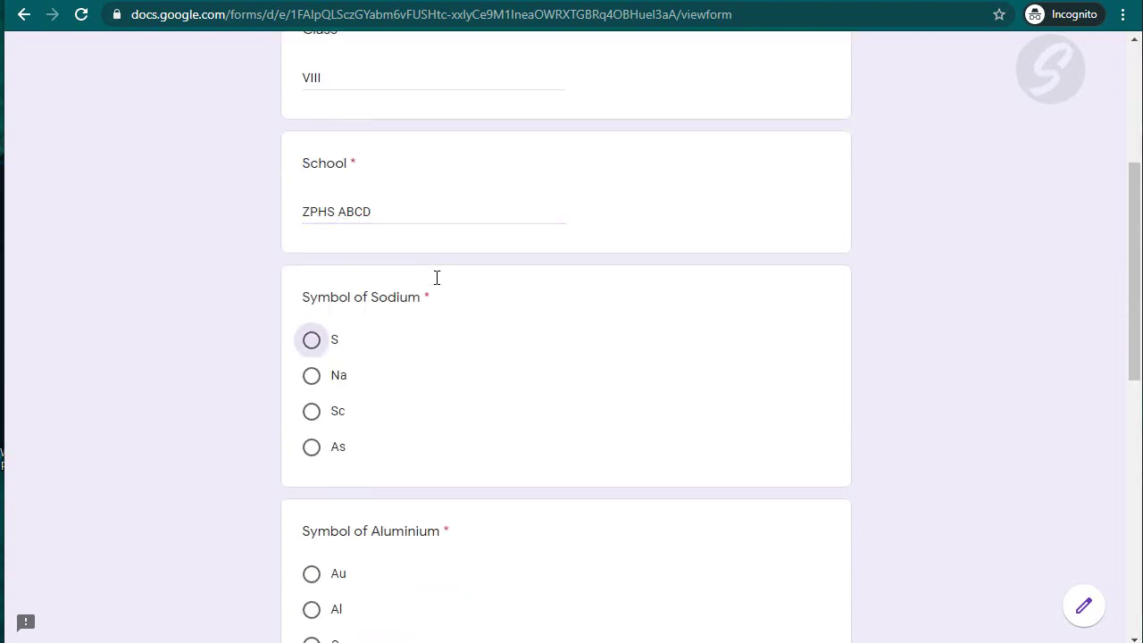
# Answer Na for Sodium, Al for Aluminium, C for Carbon and K for Potassium, and submit the form
pyautogui.click(311, 344)
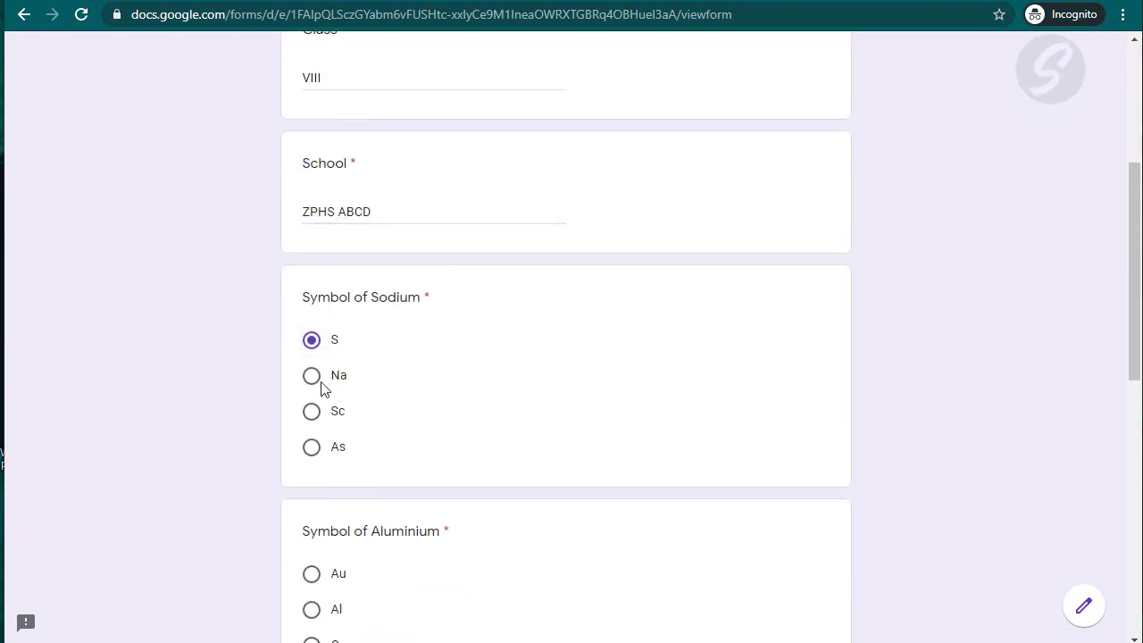
pyautogui.click(318, 384)
pyautogui.scroll(-2, 398, 426)
pyautogui.click(311, 428)
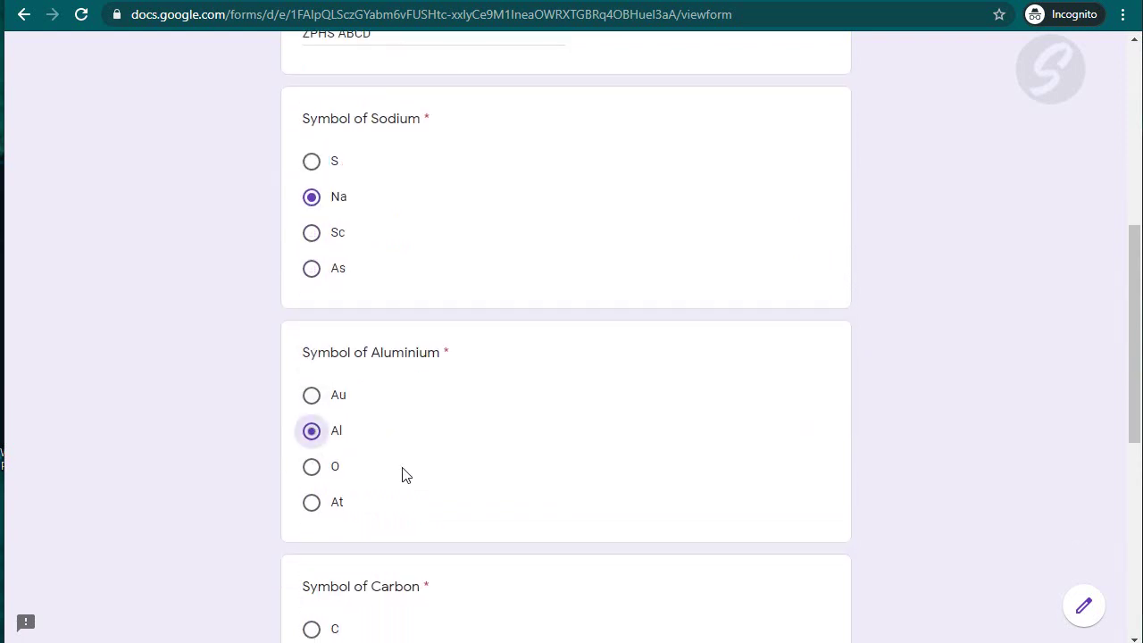
pyautogui.scroll(-2, 319, 487)
pyautogui.click(312, 450)
pyautogui.scroll(-3, 408, 497)
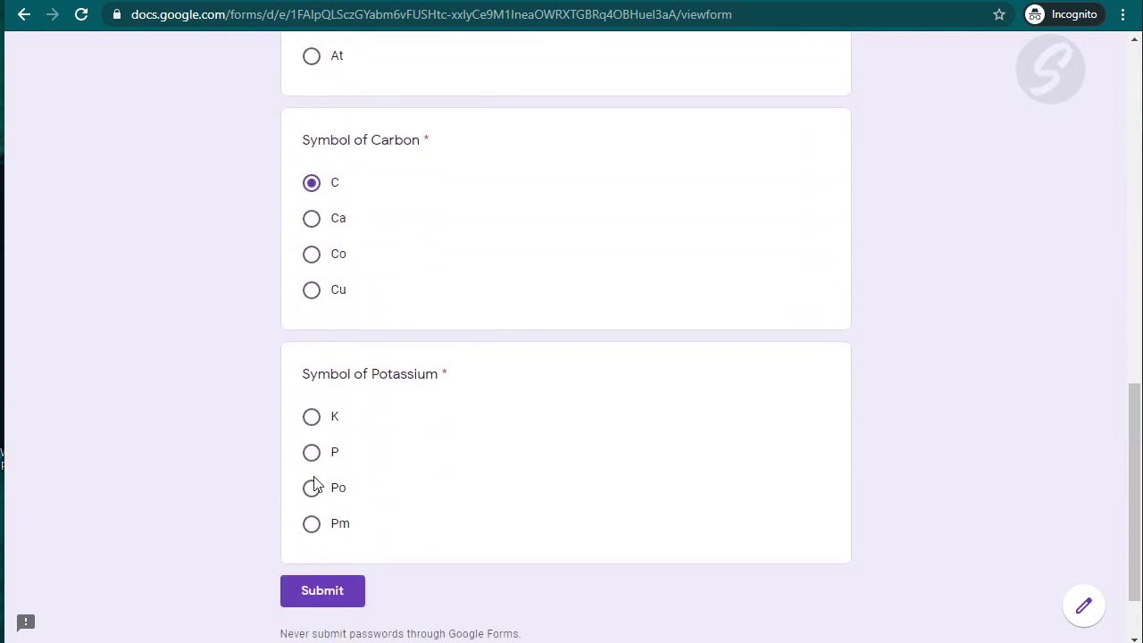
pyautogui.click(312, 416)
pyautogui.click(329, 594)
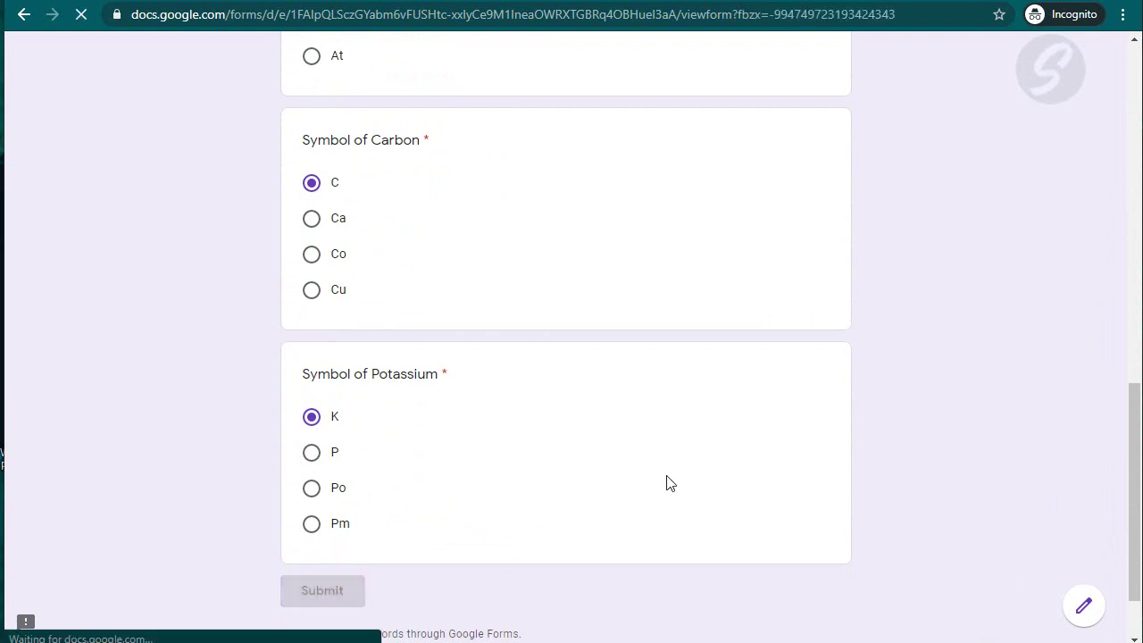
# Switch back to the form editor's responses and look over the updated summary
pyautogui.hotkey('alt', 'Tab')
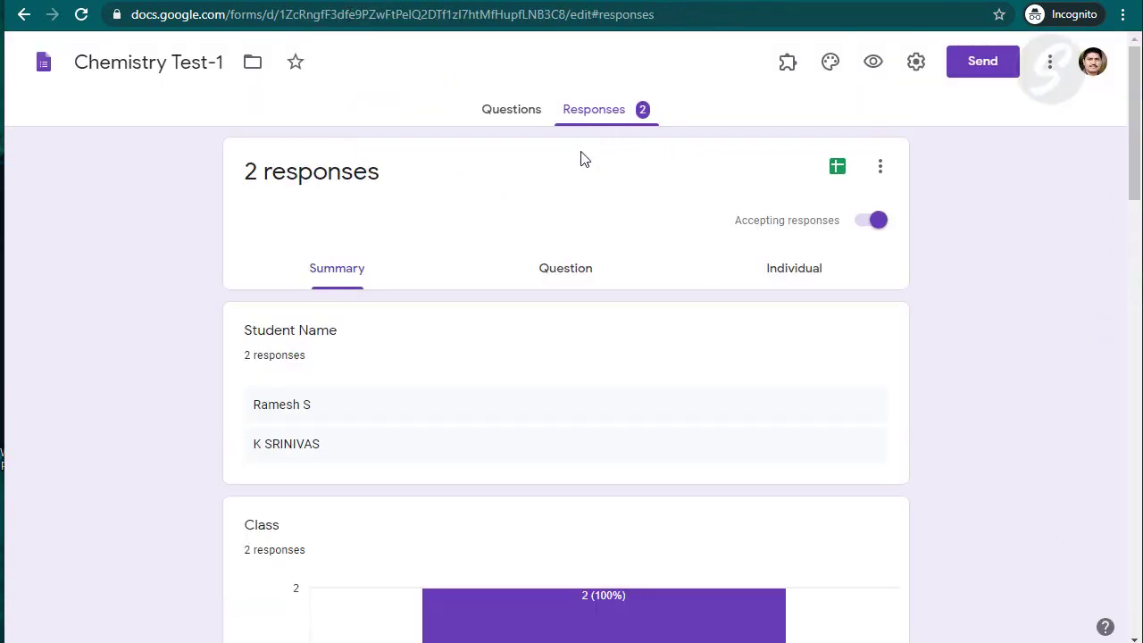
pyautogui.scroll(-1, 176, 339)
pyautogui.scroll(1, 172, 337)
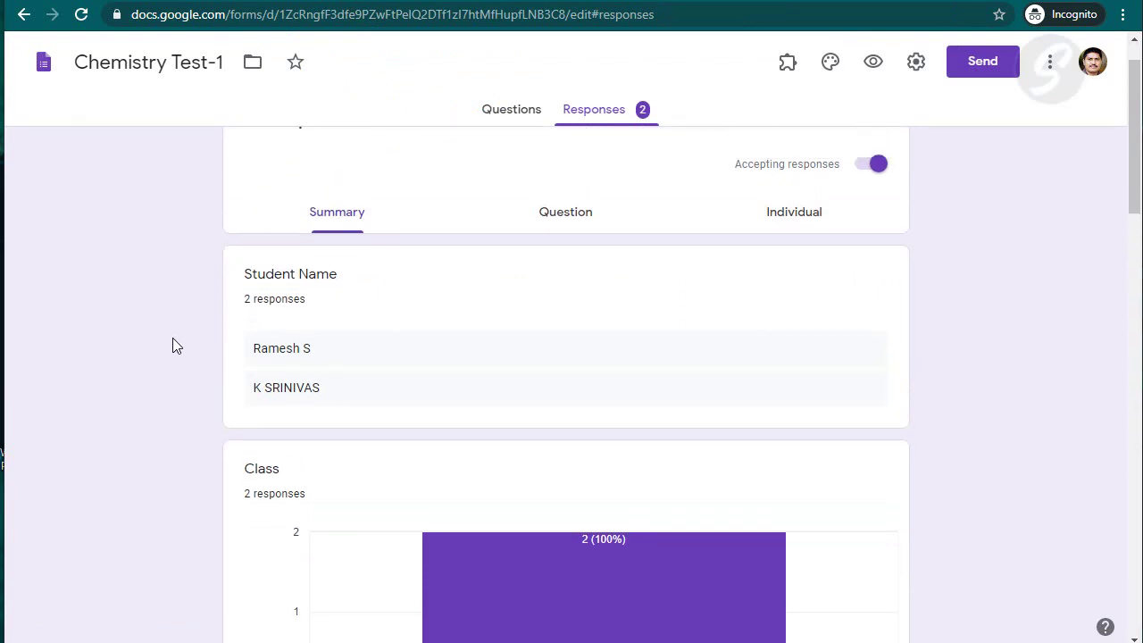
# Browse the individual responses back and forth and examine the answers in the second one
pyautogui.click(787, 281)
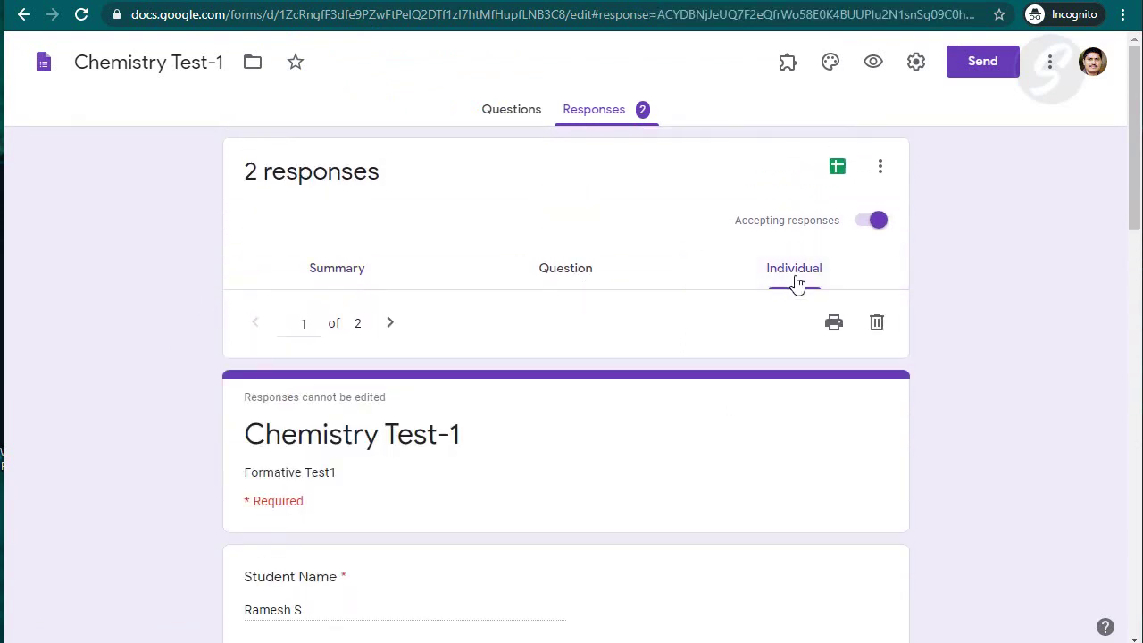
pyautogui.click(390, 325)
pyautogui.click(255, 323)
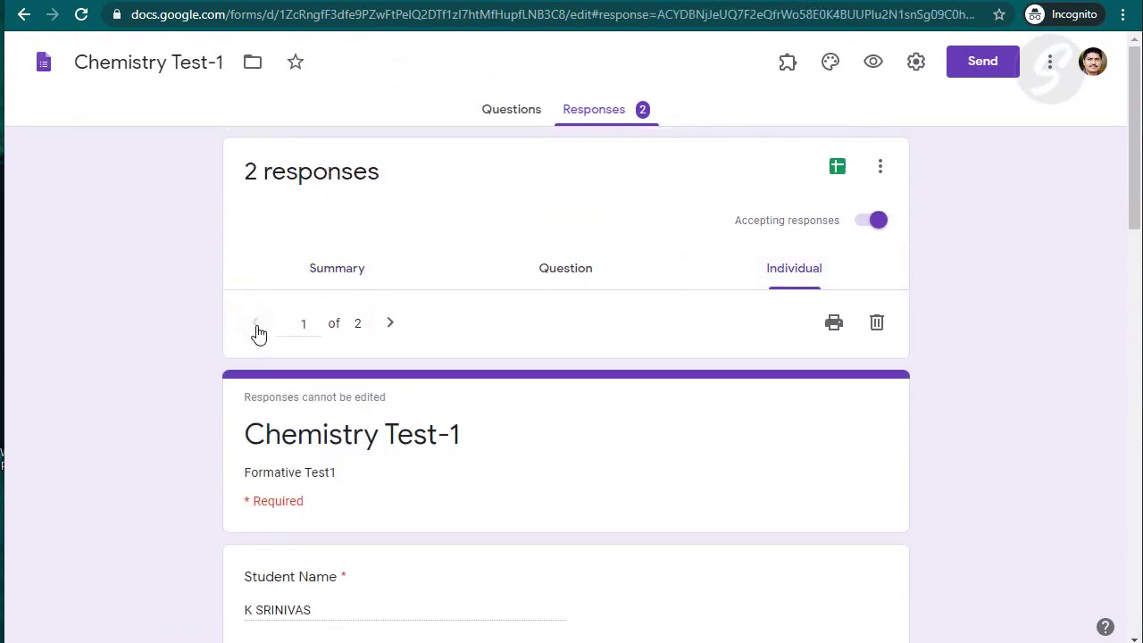
pyautogui.scroll(-4, 306, 467)
pyautogui.scroll(4, 306, 484)
pyautogui.click(390, 325)
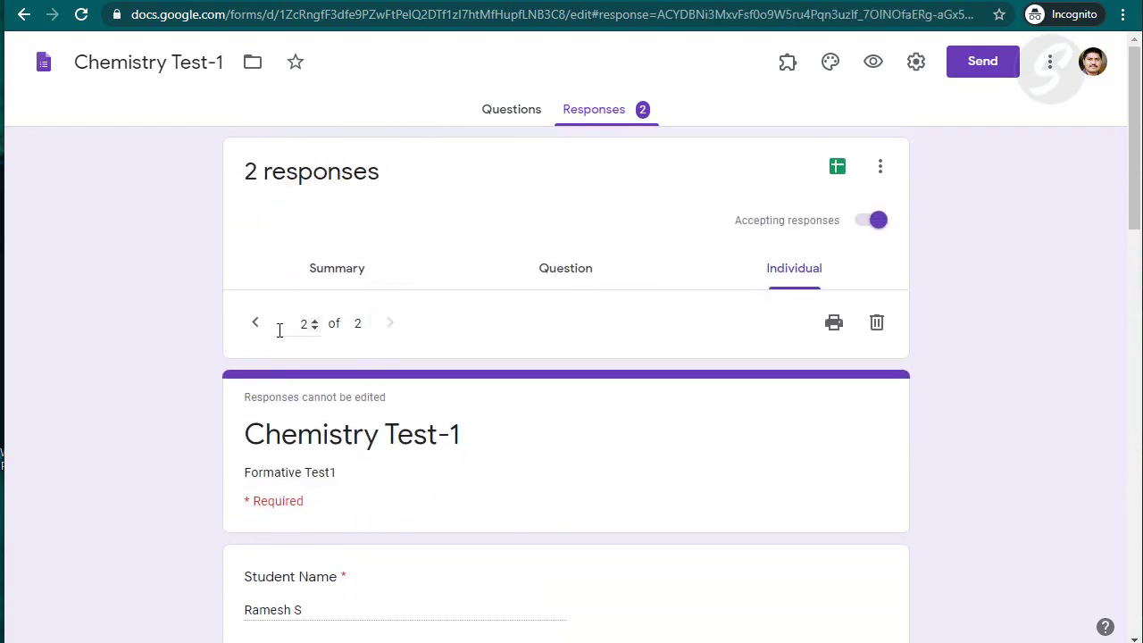
pyautogui.click(256, 325)
pyautogui.click(389, 325)
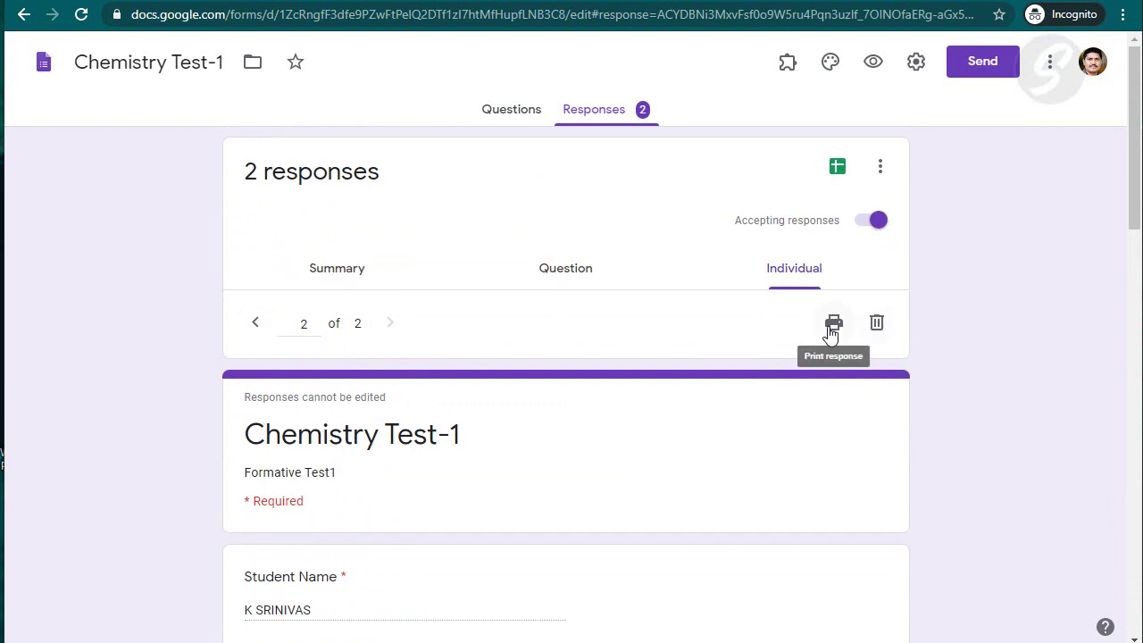
pyautogui.scroll(-15, 745, 378)
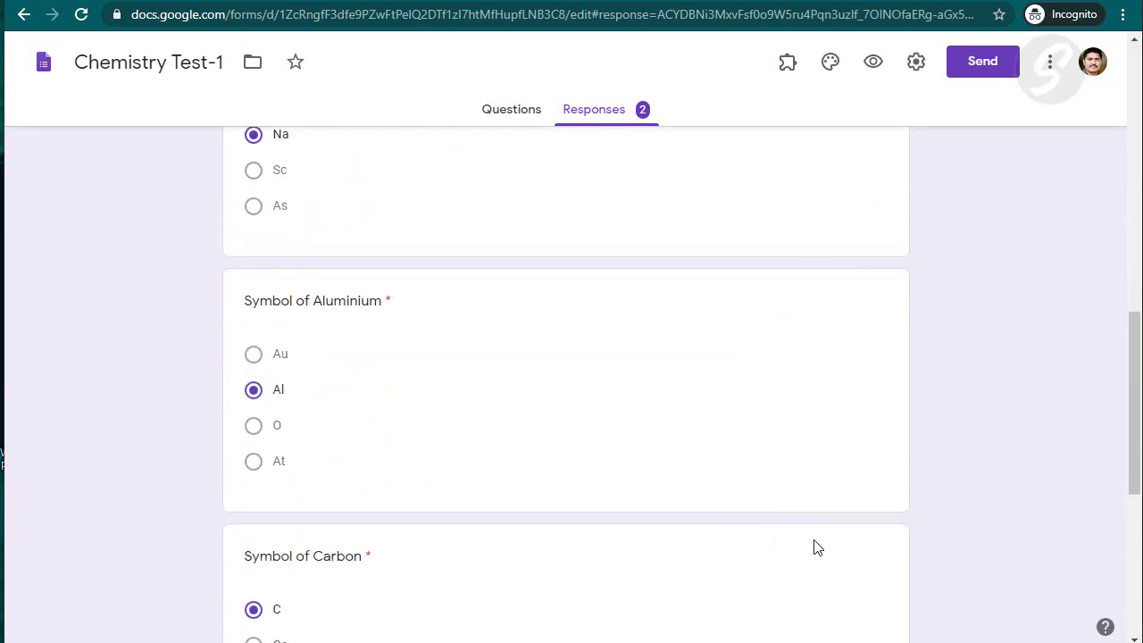
pyautogui.scroll(15, 839, 542)
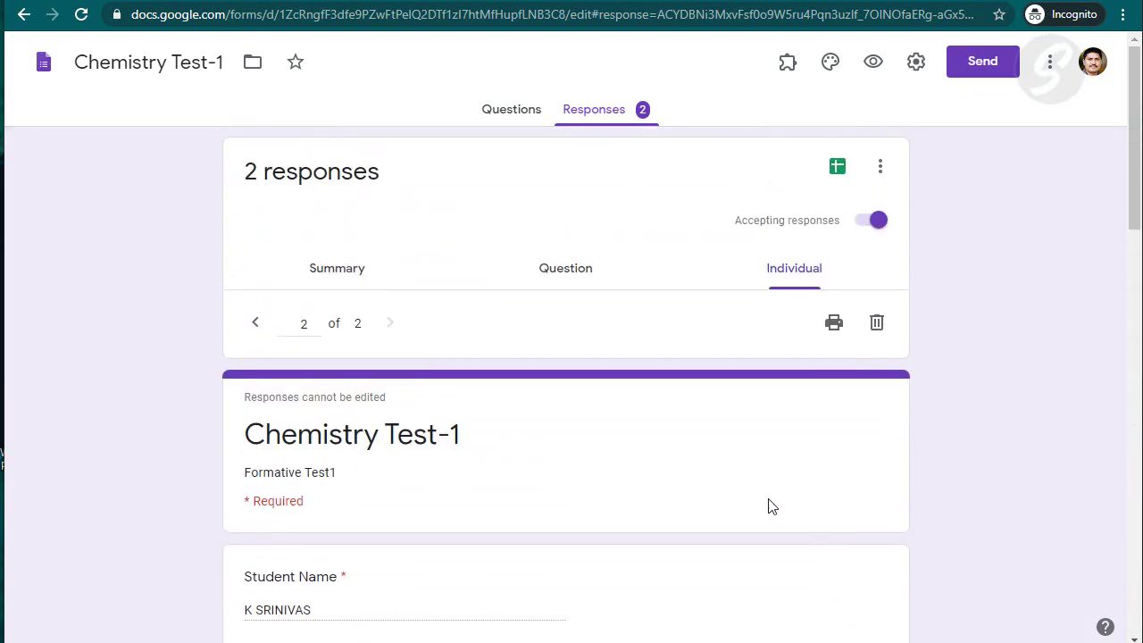
# Check the per-question view of the responses and open the collected responses in a Google Sheets spreadsheet
pyautogui.click(573, 279)
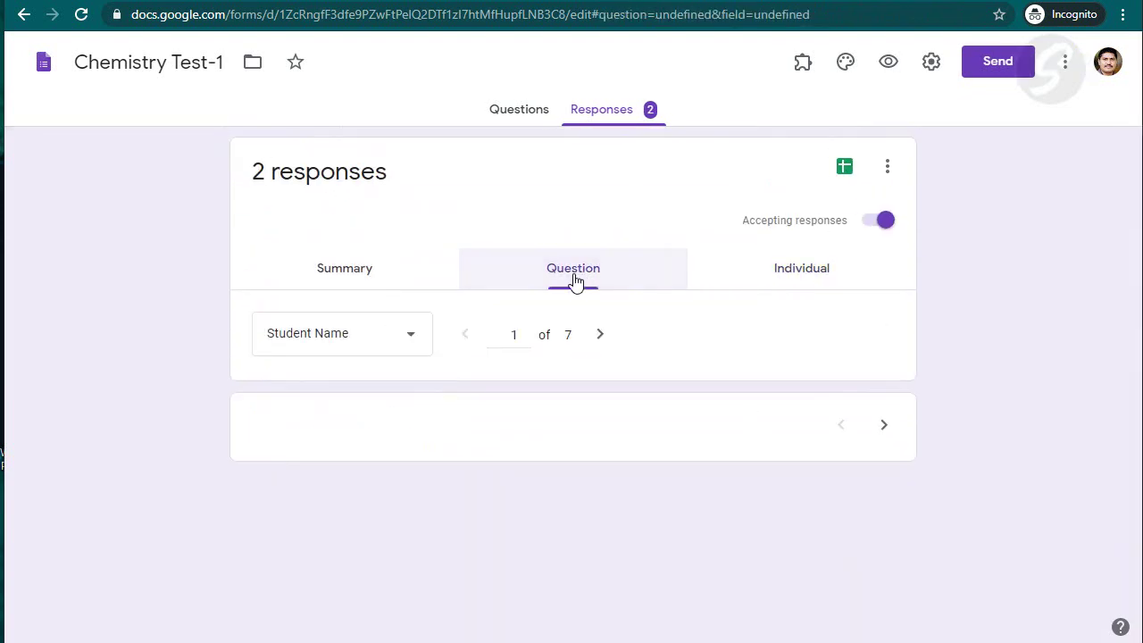
pyautogui.click(314, 277)
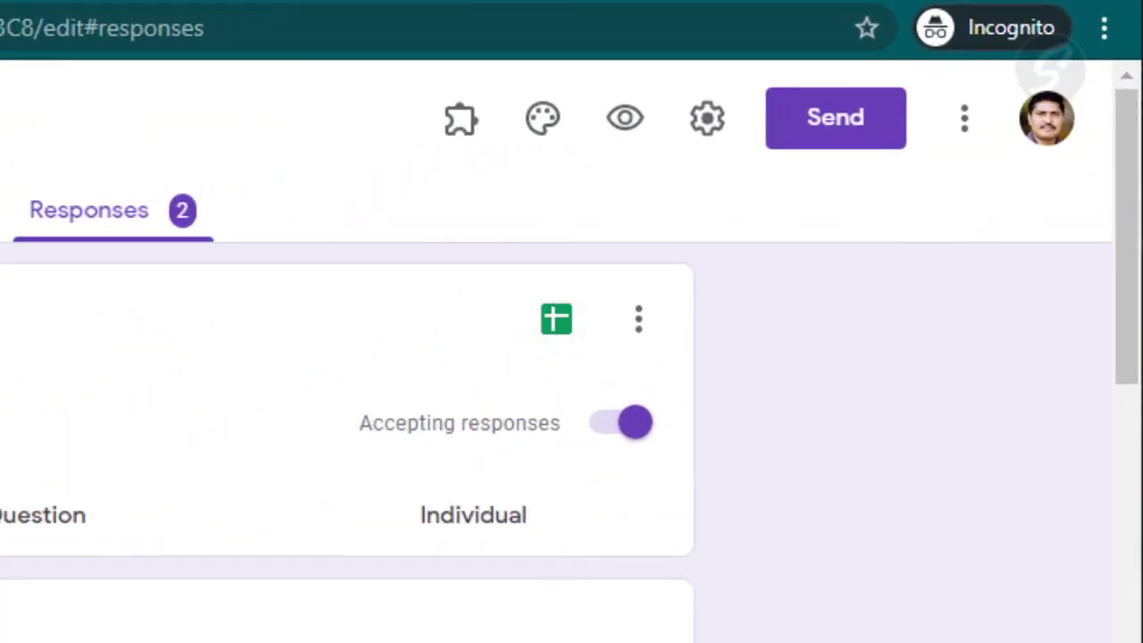
pyautogui.click(557, 320)
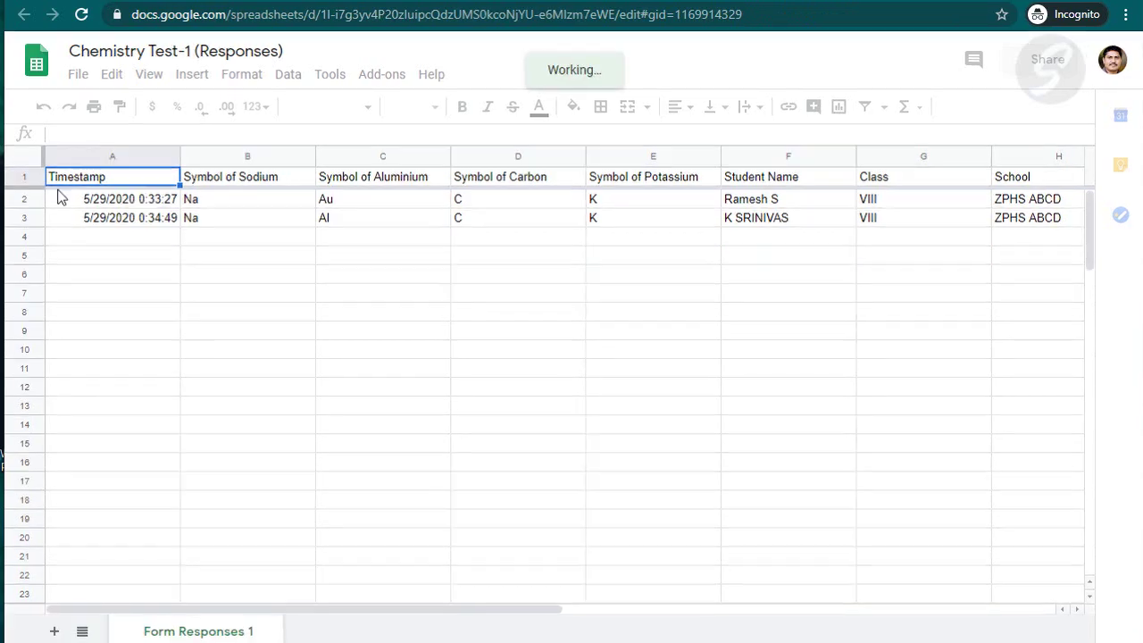
# Examine the timestamps and the Sodium, Aluminium, Carbon and Potassium answers in the response rows, including the header row
pyautogui.click(109, 199)
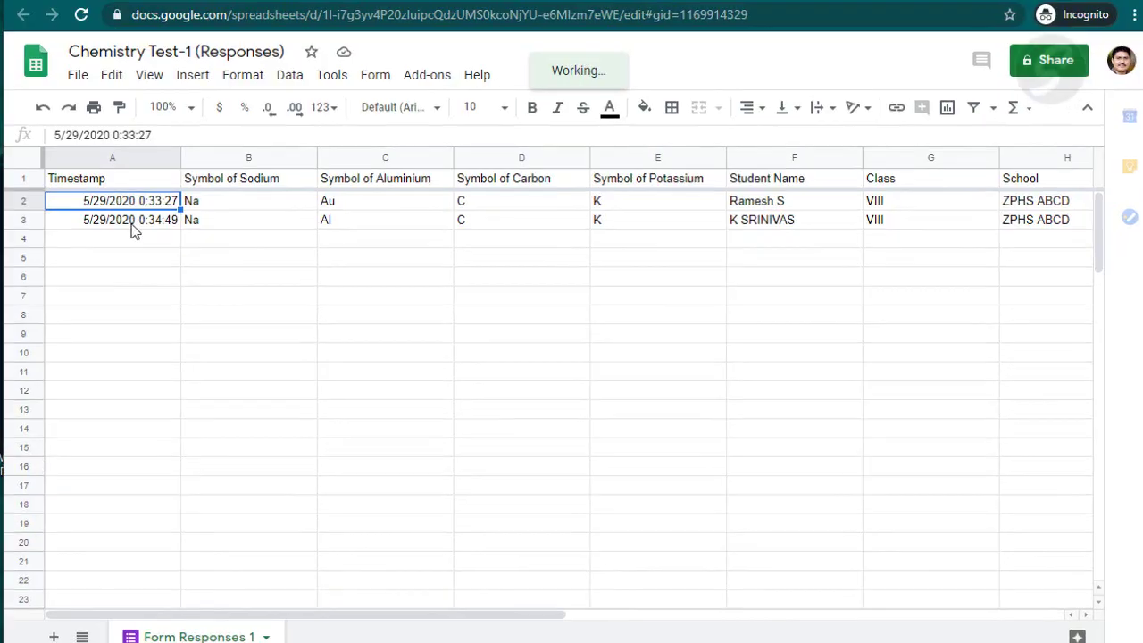
pyautogui.click(131, 224)
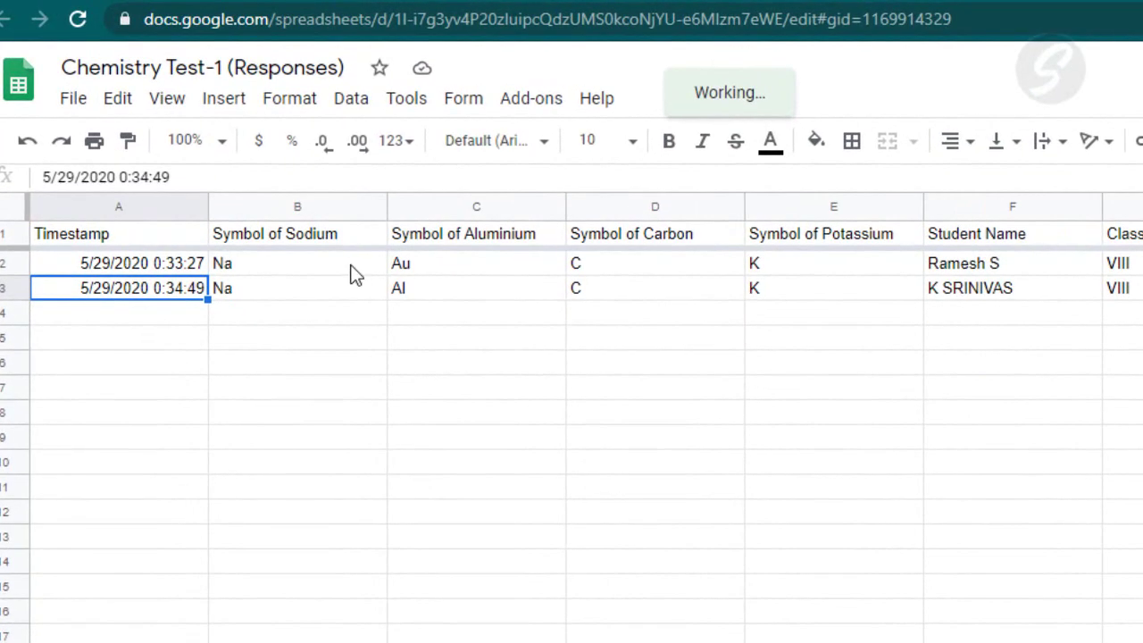
pyautogui.click(351, 269)
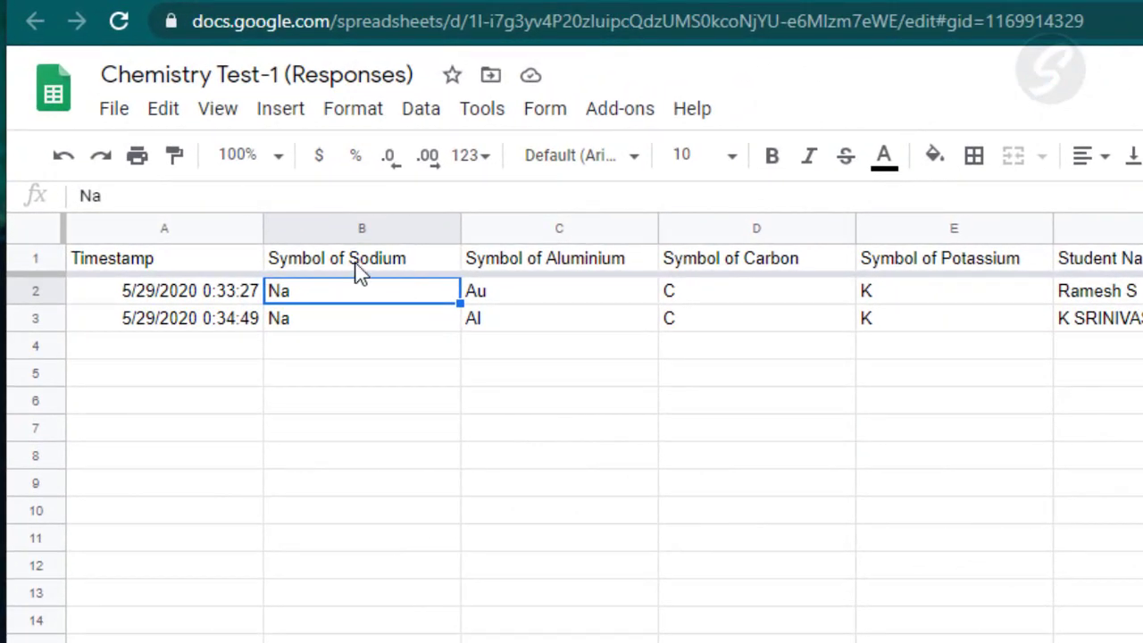
pyautogui.click(589, 266)
pyautogui.click(593, 291)
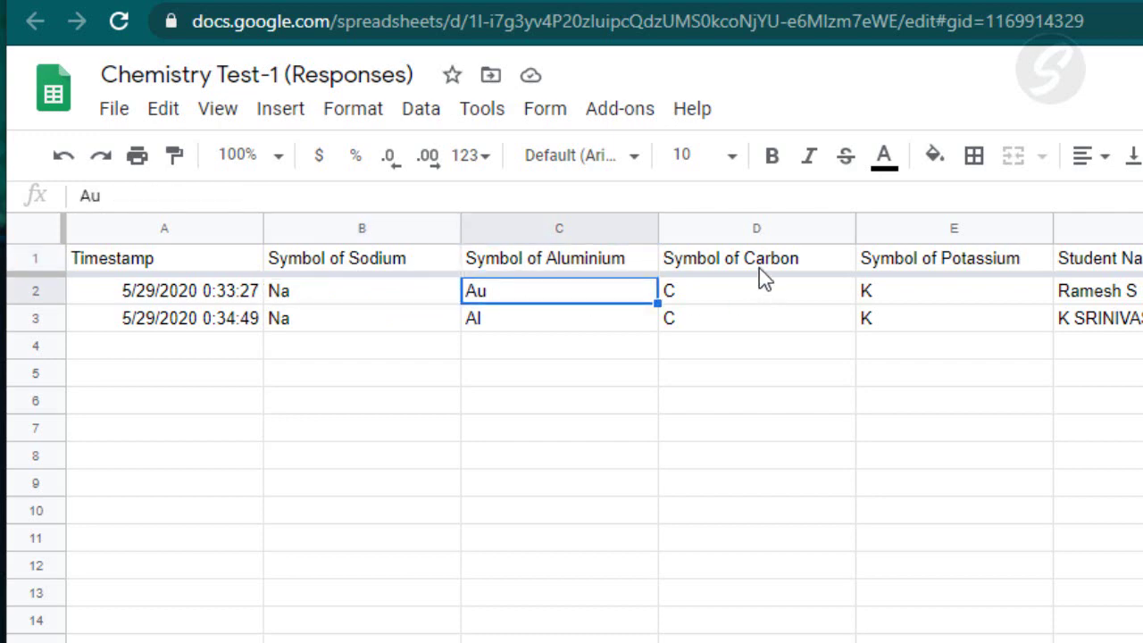
pyautogui.click(759, 270)
pyautogui.click(790, 296)
pyautogui.click(964, 262)
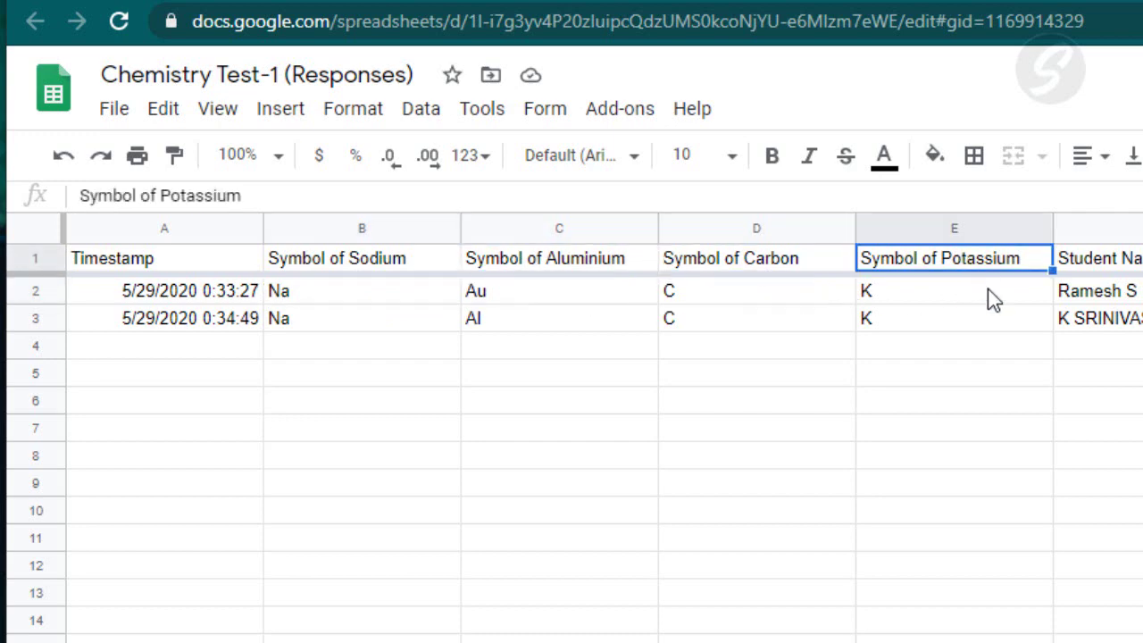
pyautogui.click(988, 291)
pyautogui.click(46, 259)
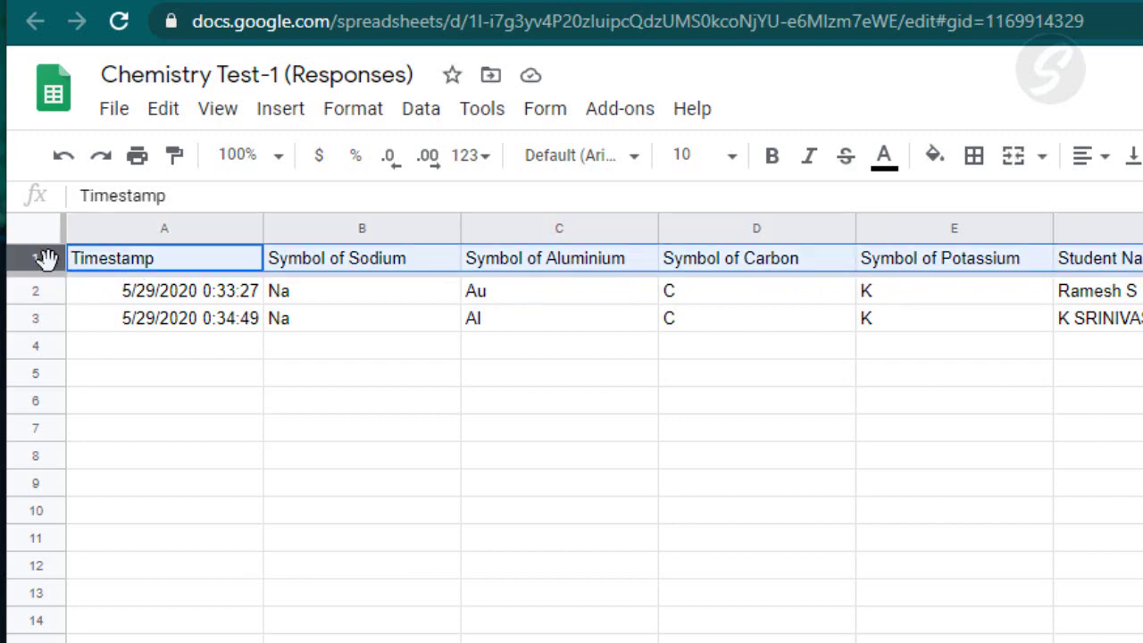
# Examine the second response's Sodium answer and the Student Name, Class and School columns of both response rows
pyautogui.click(378, 300)
pyautogui.click(382, 327)
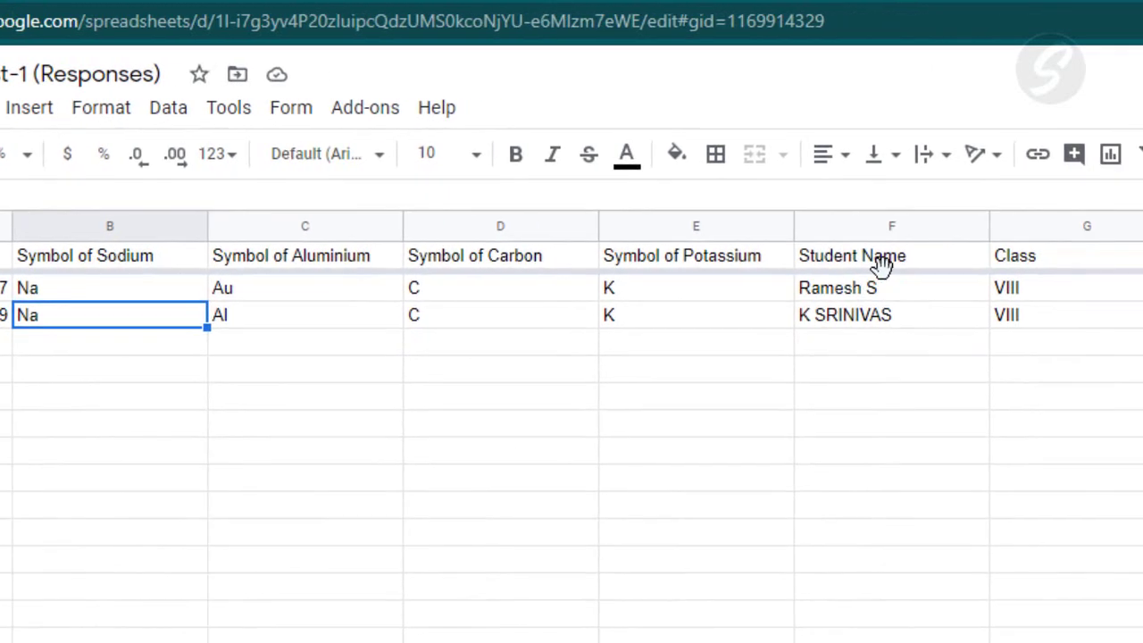
pyautogui.click(631, 287)
pyautogui.click(622, 312)
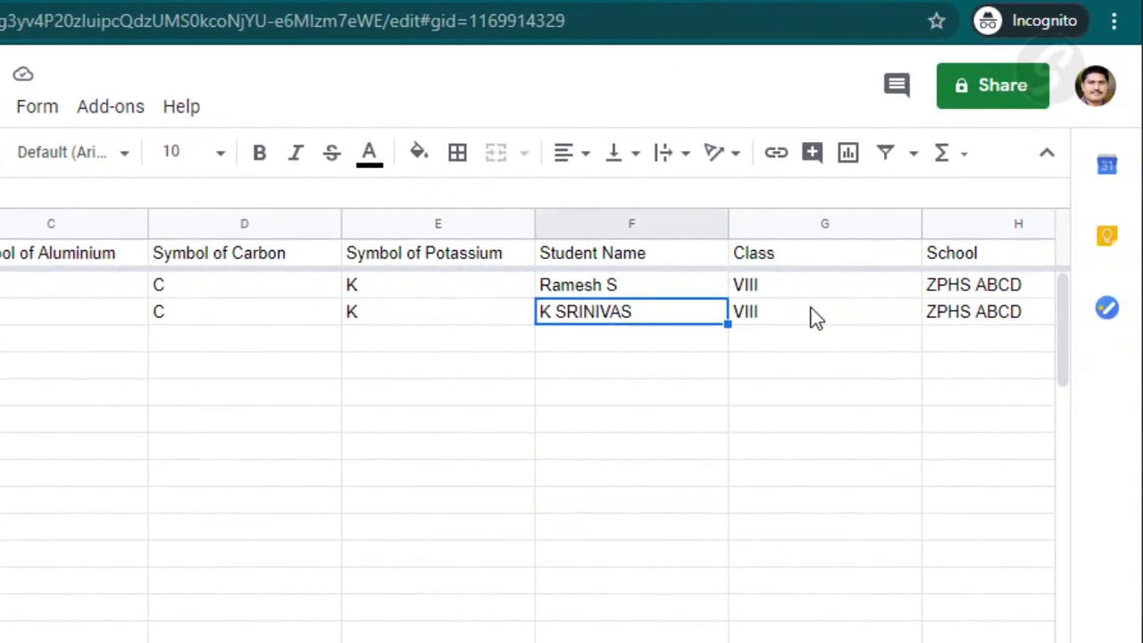
pyautogui.click(825, 293)
pyautogui.click(826, 307)
pyautogui.click(1031, 286)
pyautogui.click(991, 316)
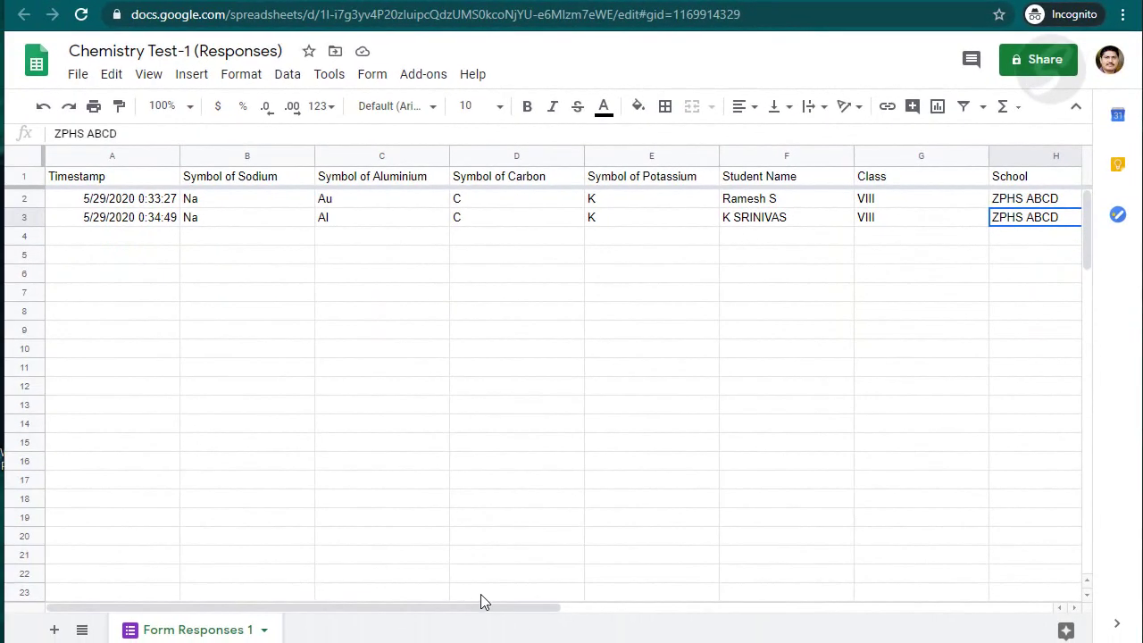
pyautogui.moveTo(481, 601)
pyautogui.mouseDown()
pyautogui.moveTo(495, 613)
pyautogui.moveTo(656, 613)
pyautogui.moveTo(390, 615)
pyautogui.moveTo(702, 615)
pyautogui.moveTo(447, 613)
pyautogui.moveTo(606, 621)
pyautogui.moveTo(469, 612)
pyautogui.mouseUp()
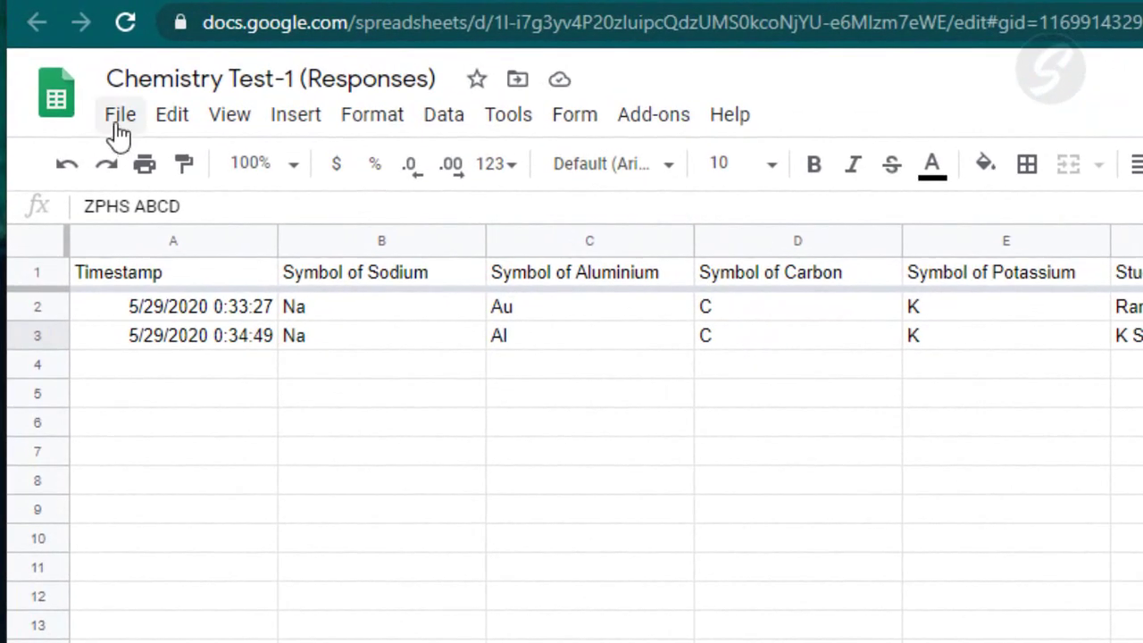
# Look over the file options offered for the responses spreadsheet and close them without choosing any
pyautogui.click(117, 127)
pyautogui.moveTo(262, 448)
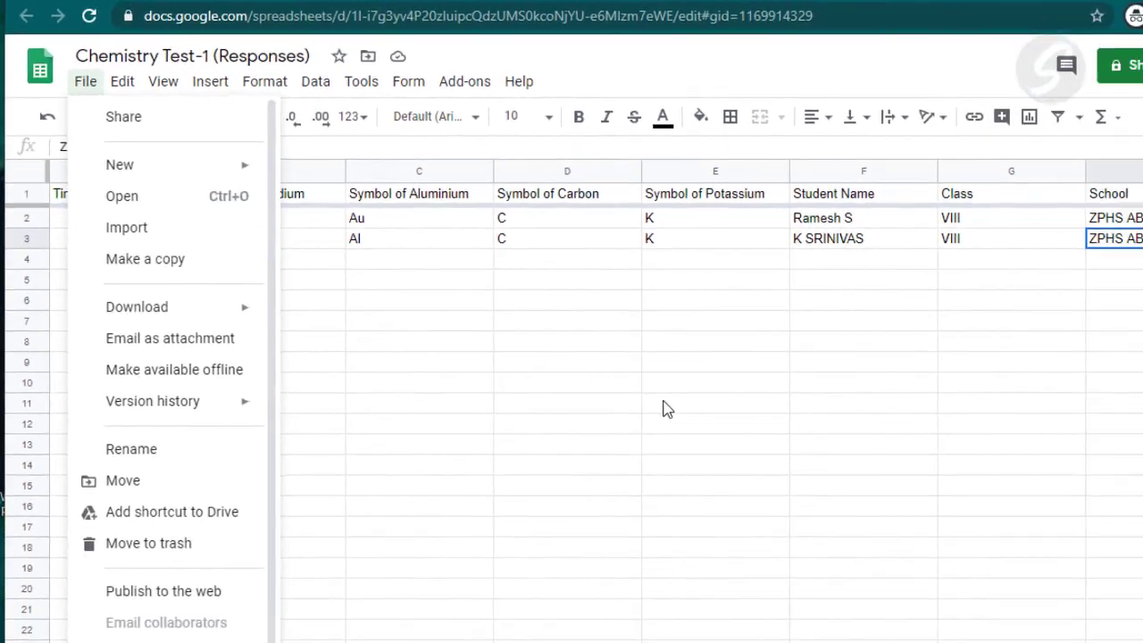
pyautogui.click(604, 373)
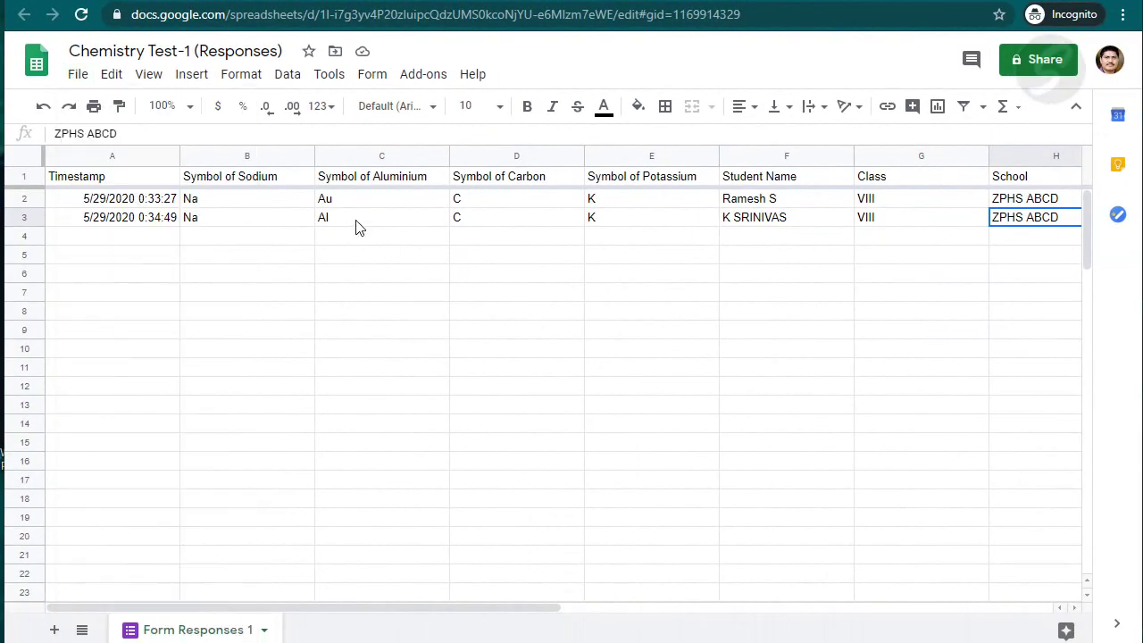
# Return to the Chemistry Test-1 form editor and set the form's theme color to orange
pyautogui.click(351, 0)
pyautogui.click(342, 0)
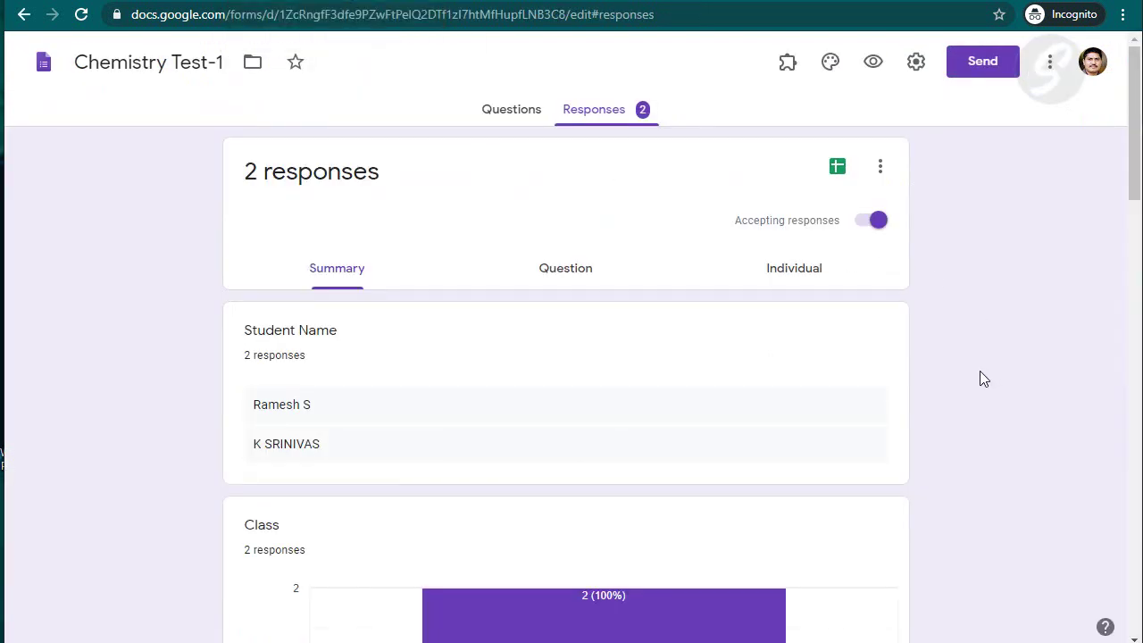
pyautogui.click(830, 64)
pyautogui.click(926, 374)
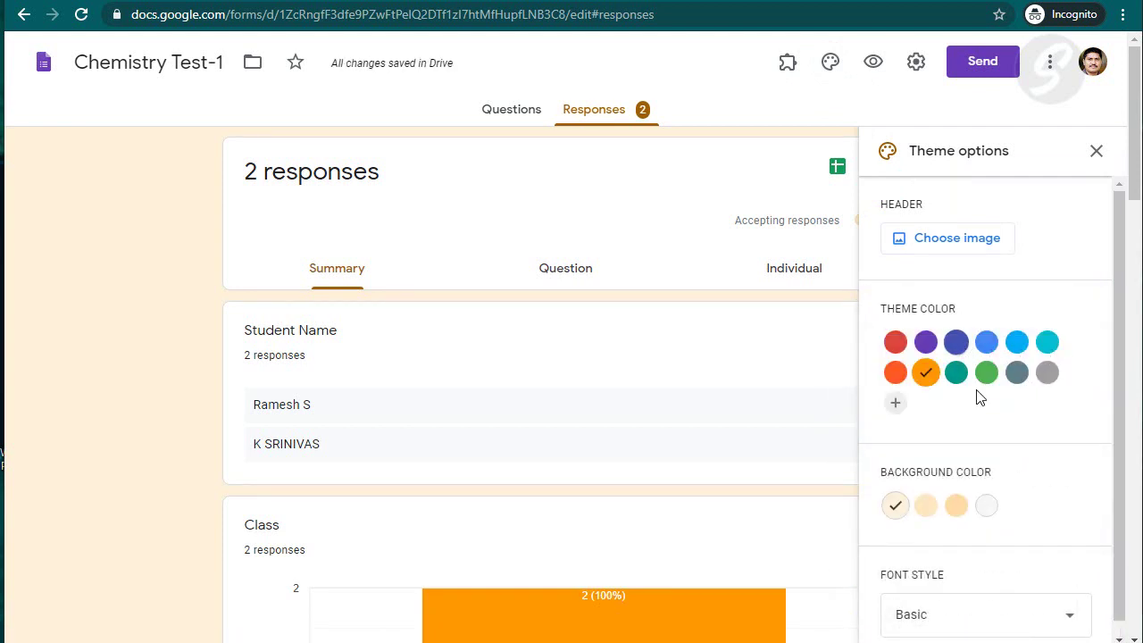
# Try green as the theme color, set it back to orange, and close the theme options with the form's questions displayed
pyautogui.click(984, 379)
pyautogui.click(931, 377)
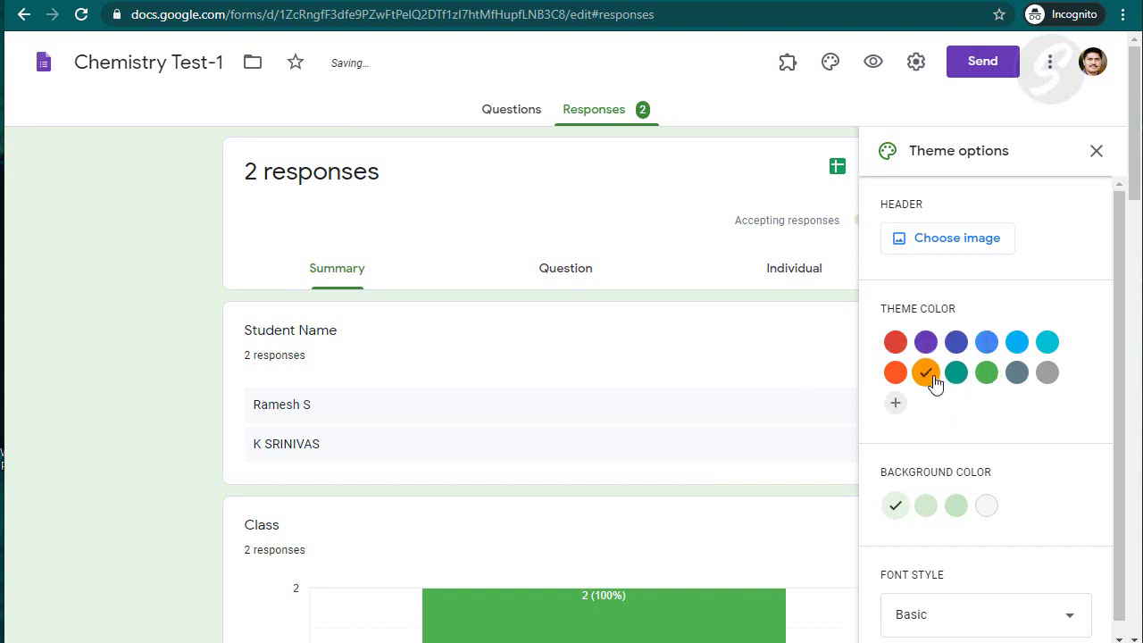
pyautogui.click(500, 123)
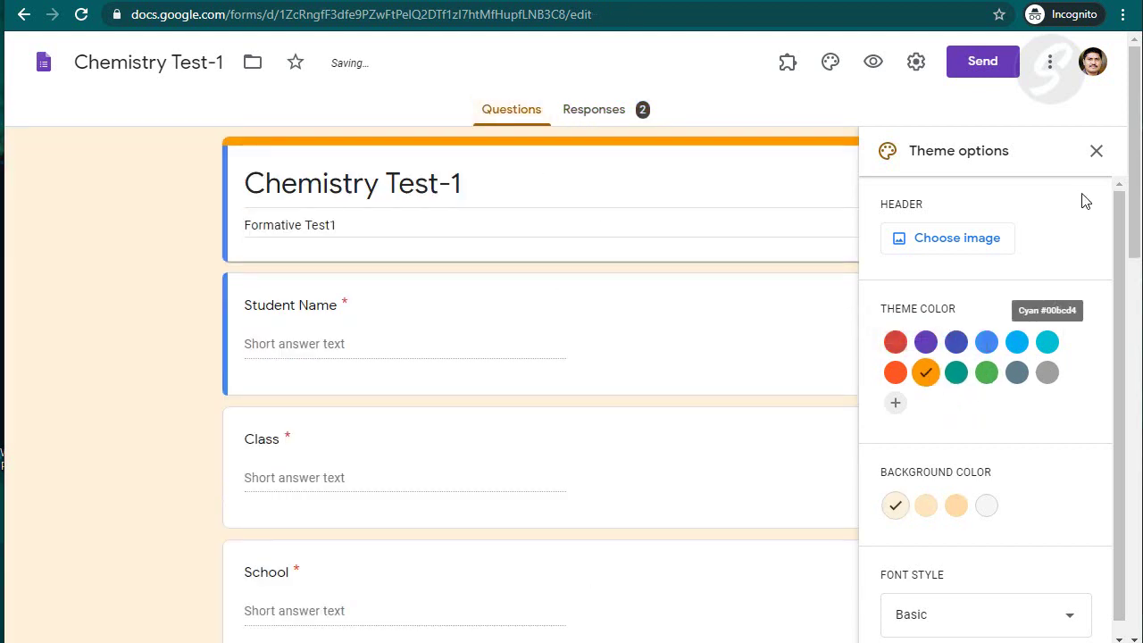
pyautogui.click(1097, 151)
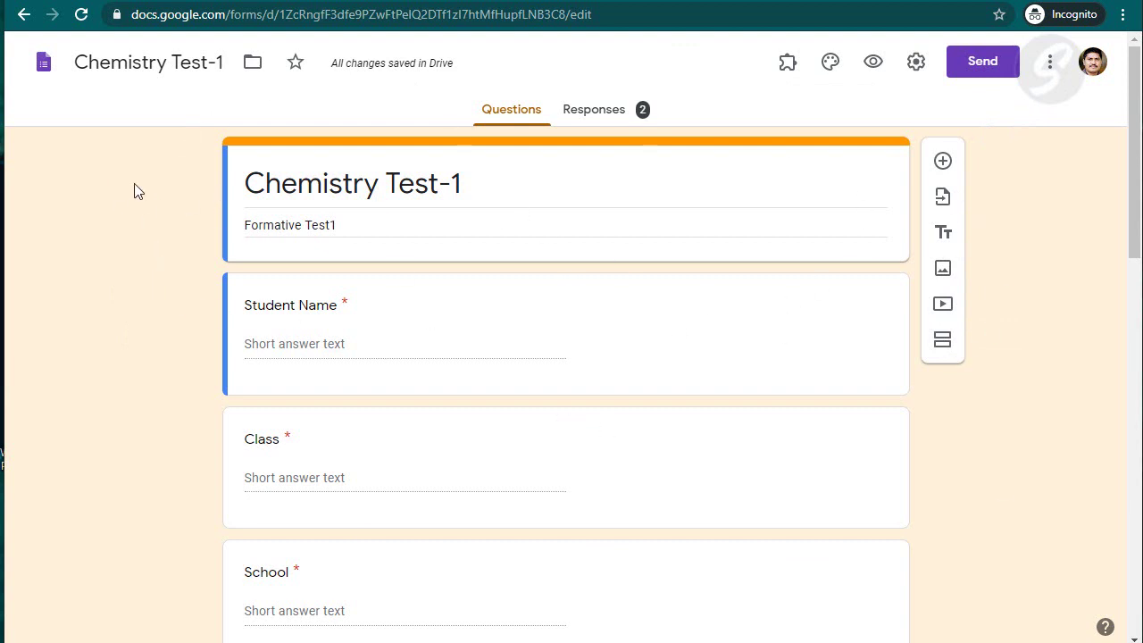
# Look through the test questions in the form editor and return to the form's title
pyautogui.scroll(-6, 1034, 420)
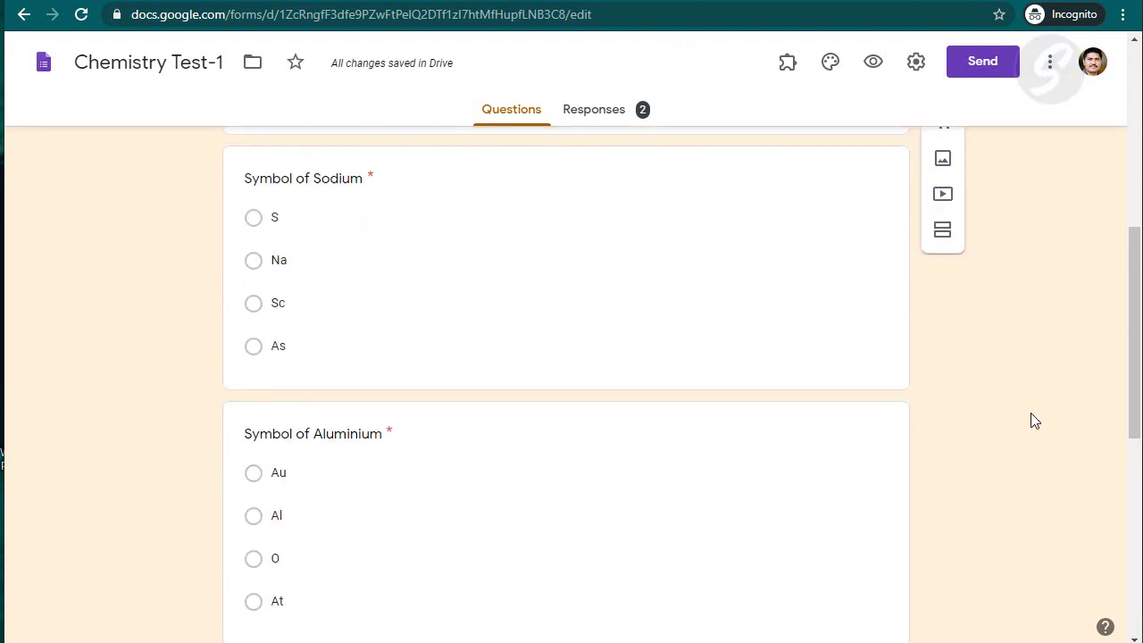
pyautogui.scroll(-3, 1034, 420)
pyautogui.scroll(9, 1031, 413)
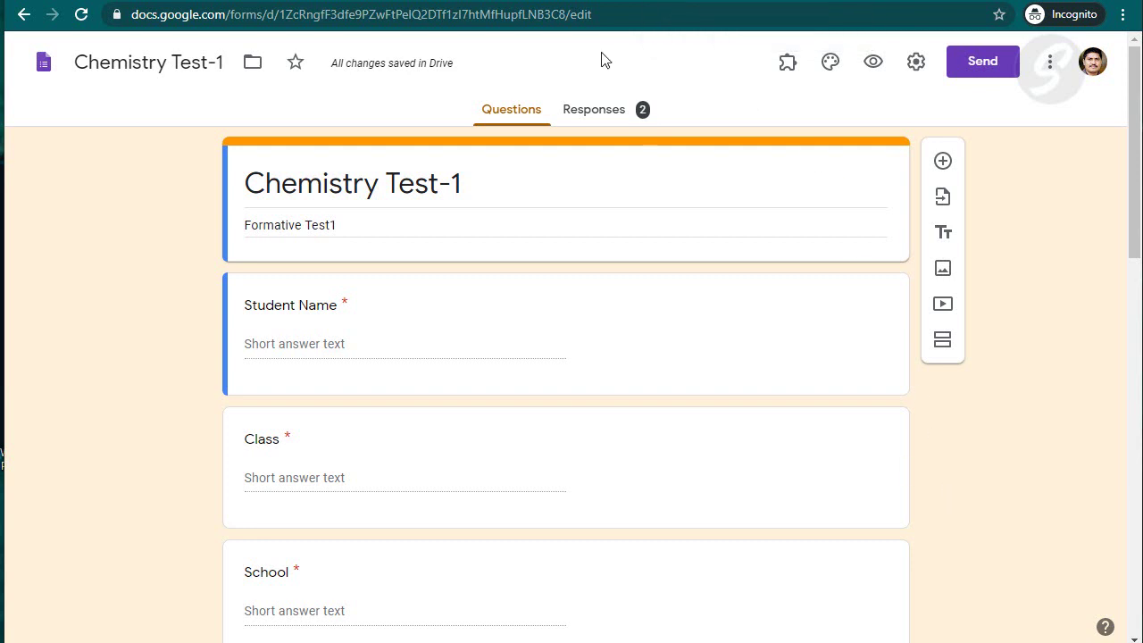
# Start another response from the submitted test's confirmation page, look through the blank form, and return to the Chemistry Test-1 editor
pyautogui.click(576, 4)
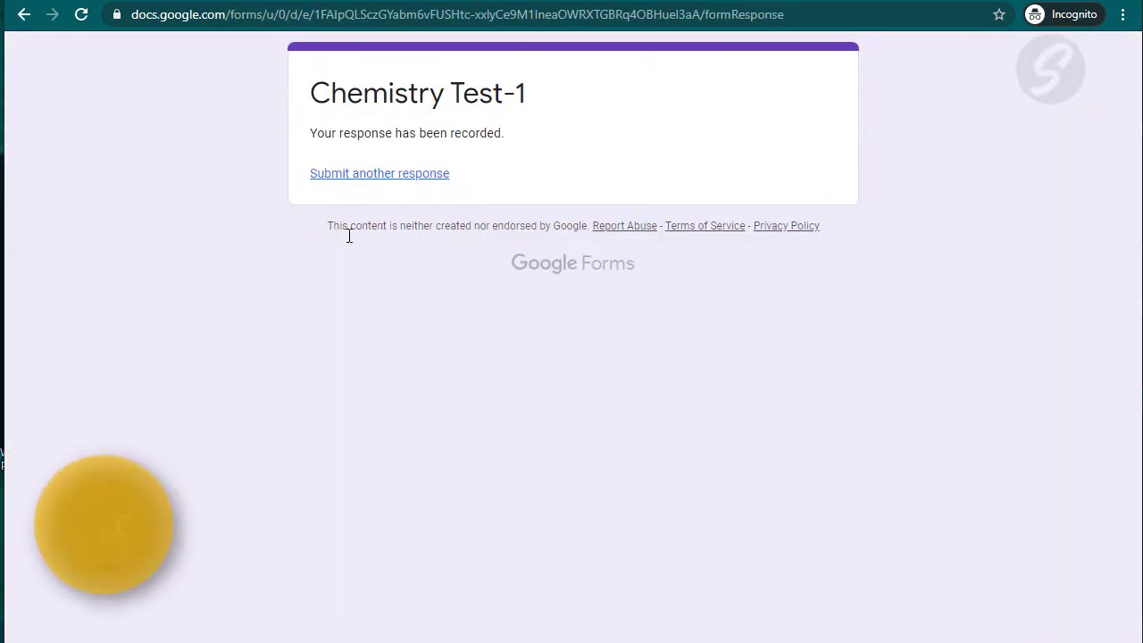
pyautogui.click(391, 179)
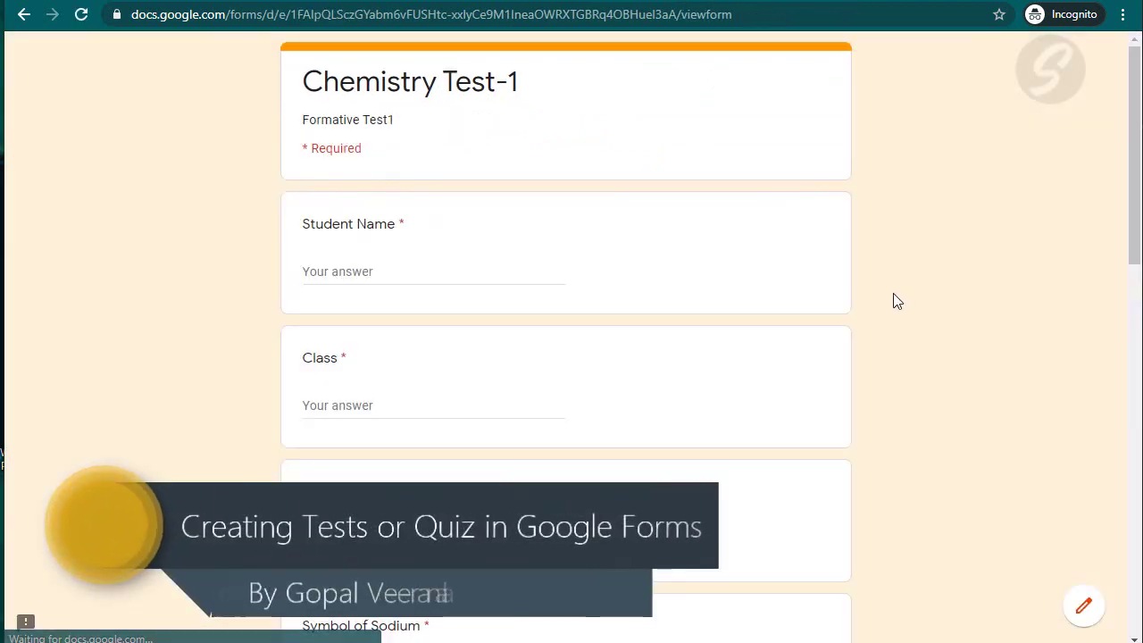
pyautogui.scroll(-4, 892, 326)
pyautogui.scroll(-5, 894, 333)
pyautogui.scroll(2, 985, 339)
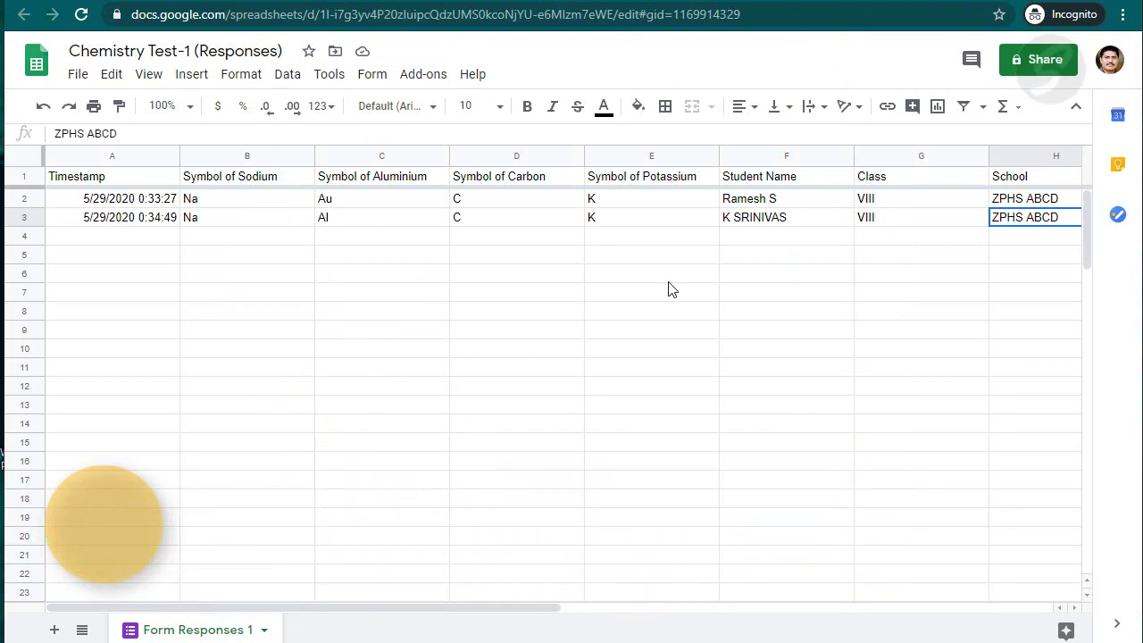
pyautogui.click(322, 1)
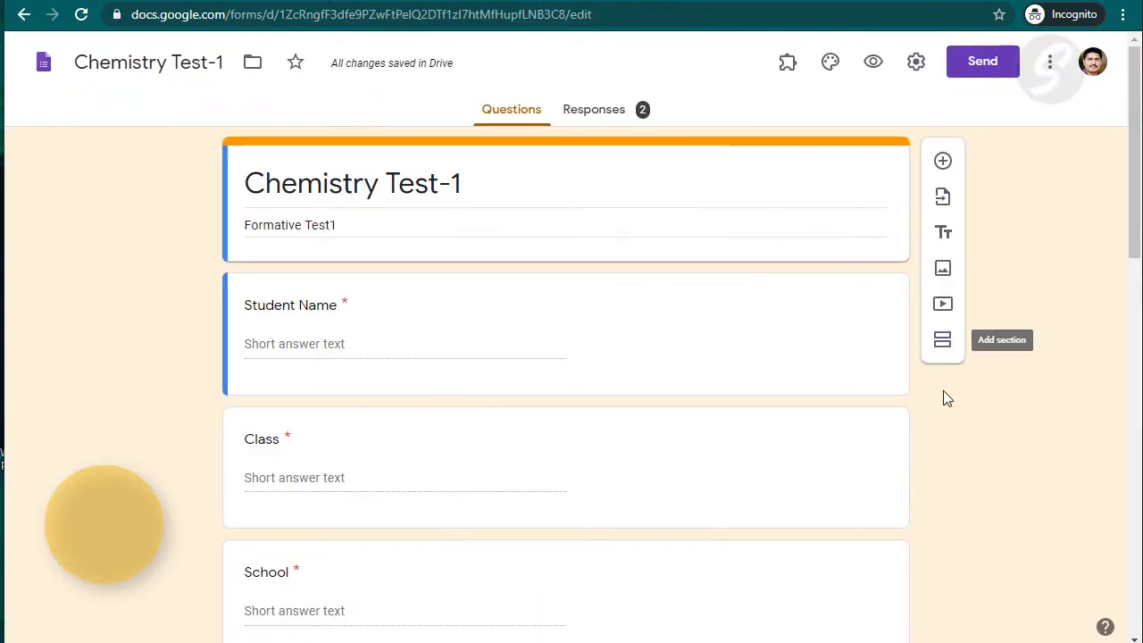